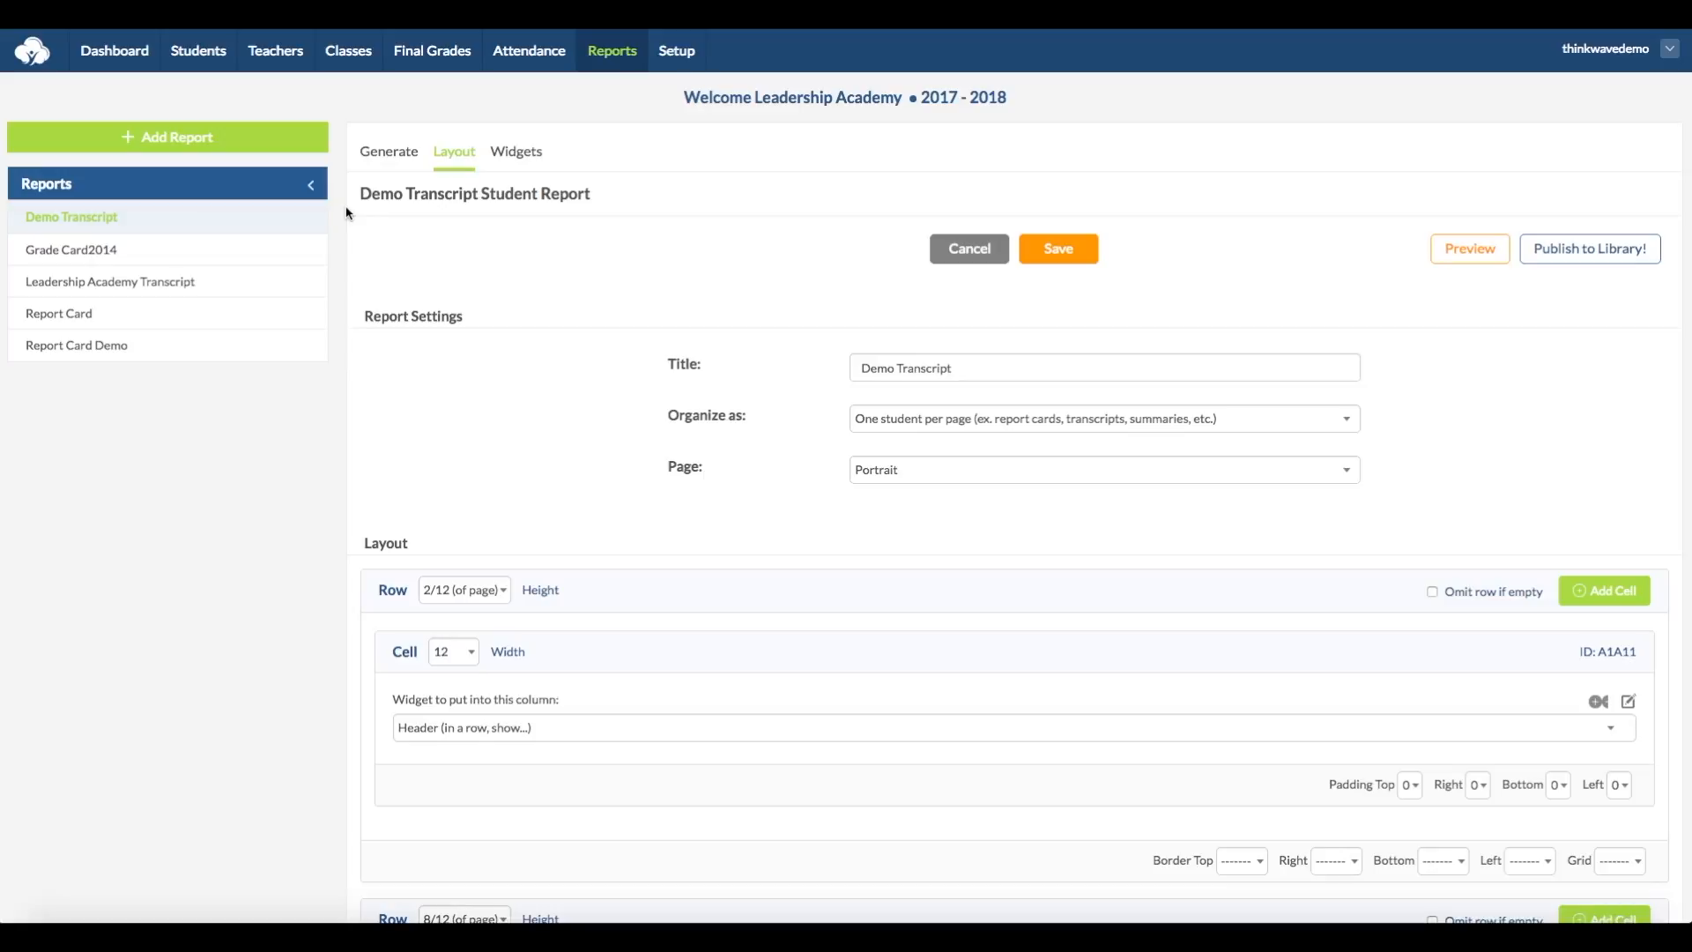
Step: Add a new report titled "Demo" and organize it as one student per page
left_click(160, 137)
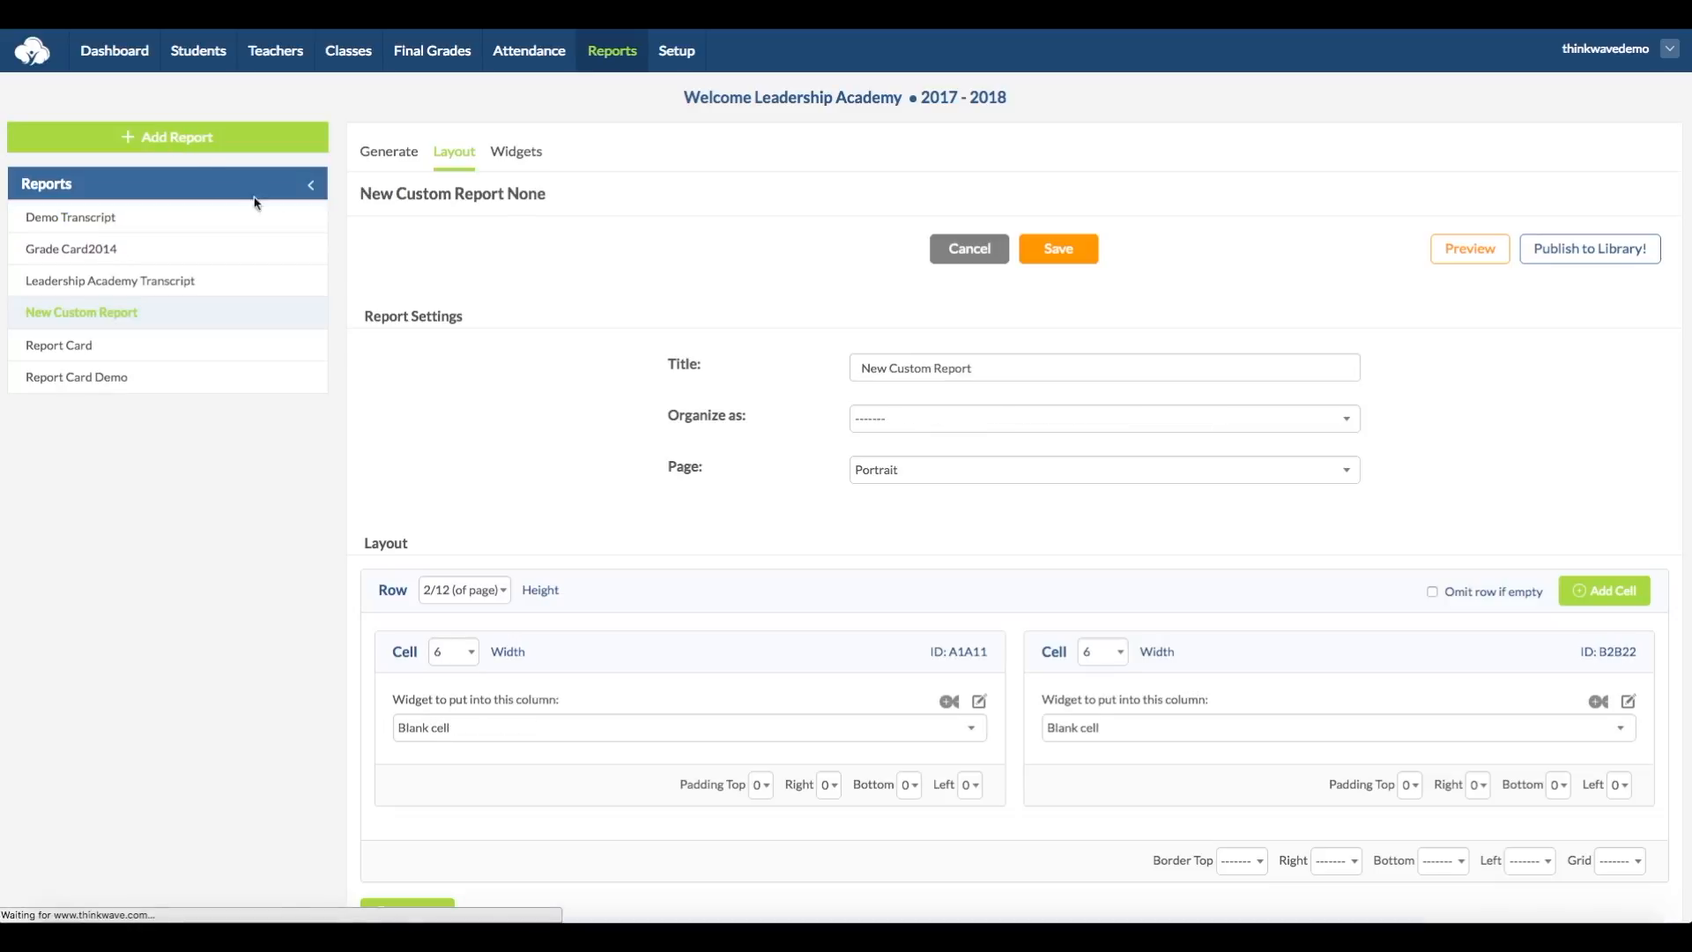
left_click_drag(1005, 371, 800, 368)
type("Demo")
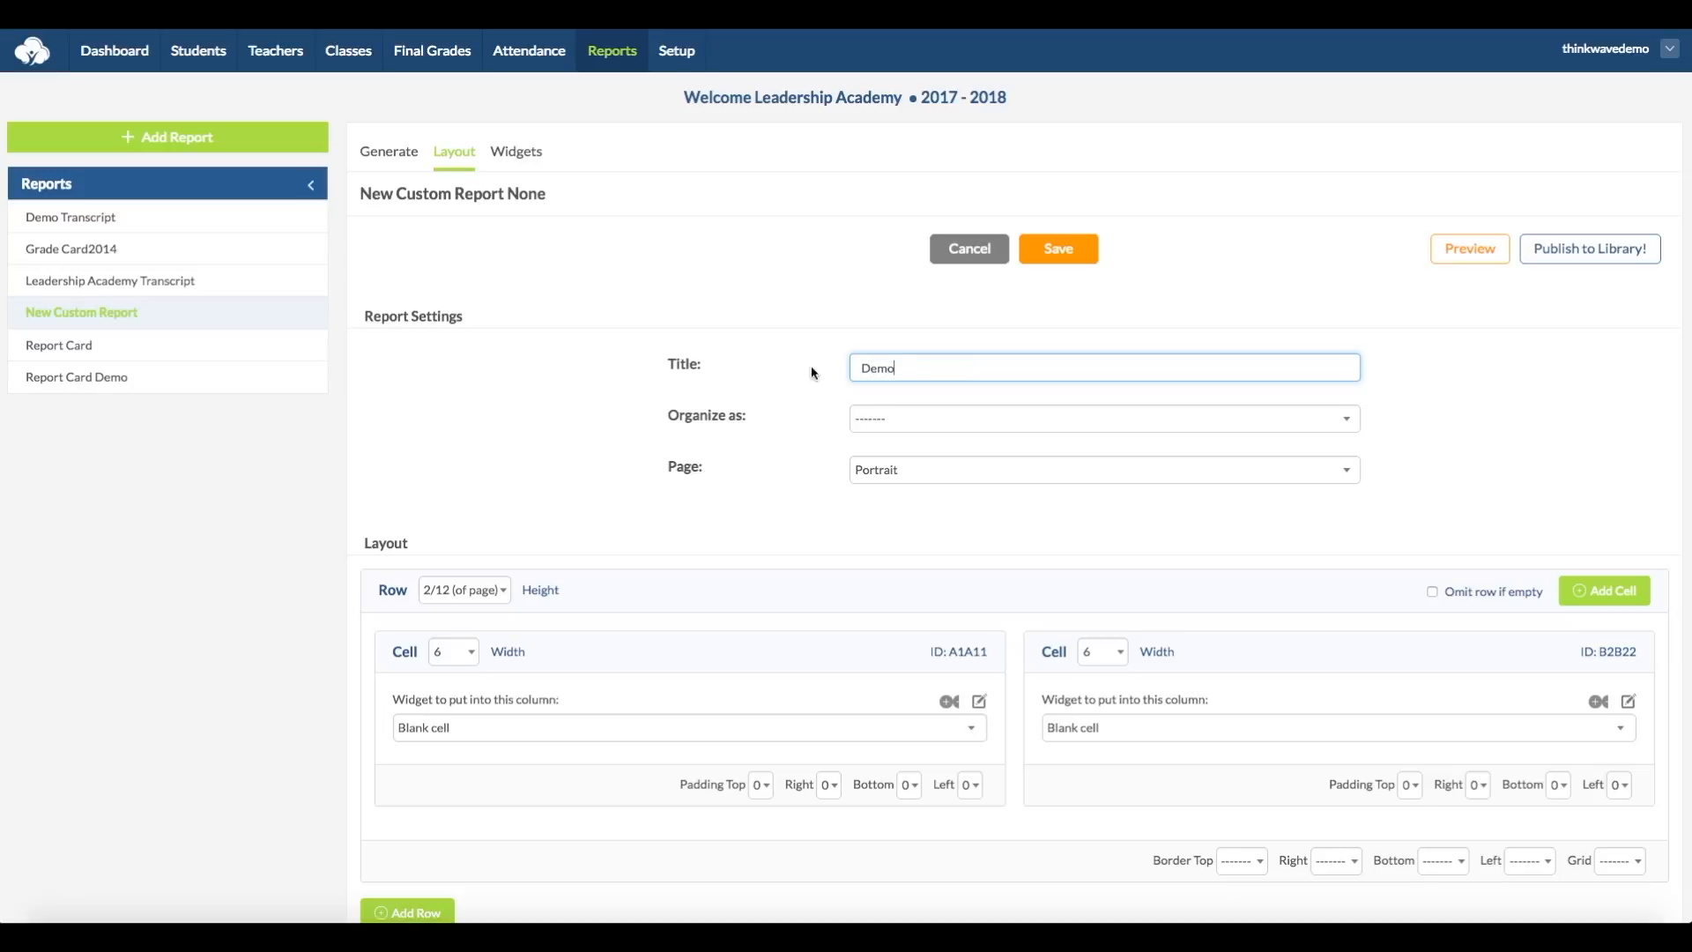
left_click(1172, 422)
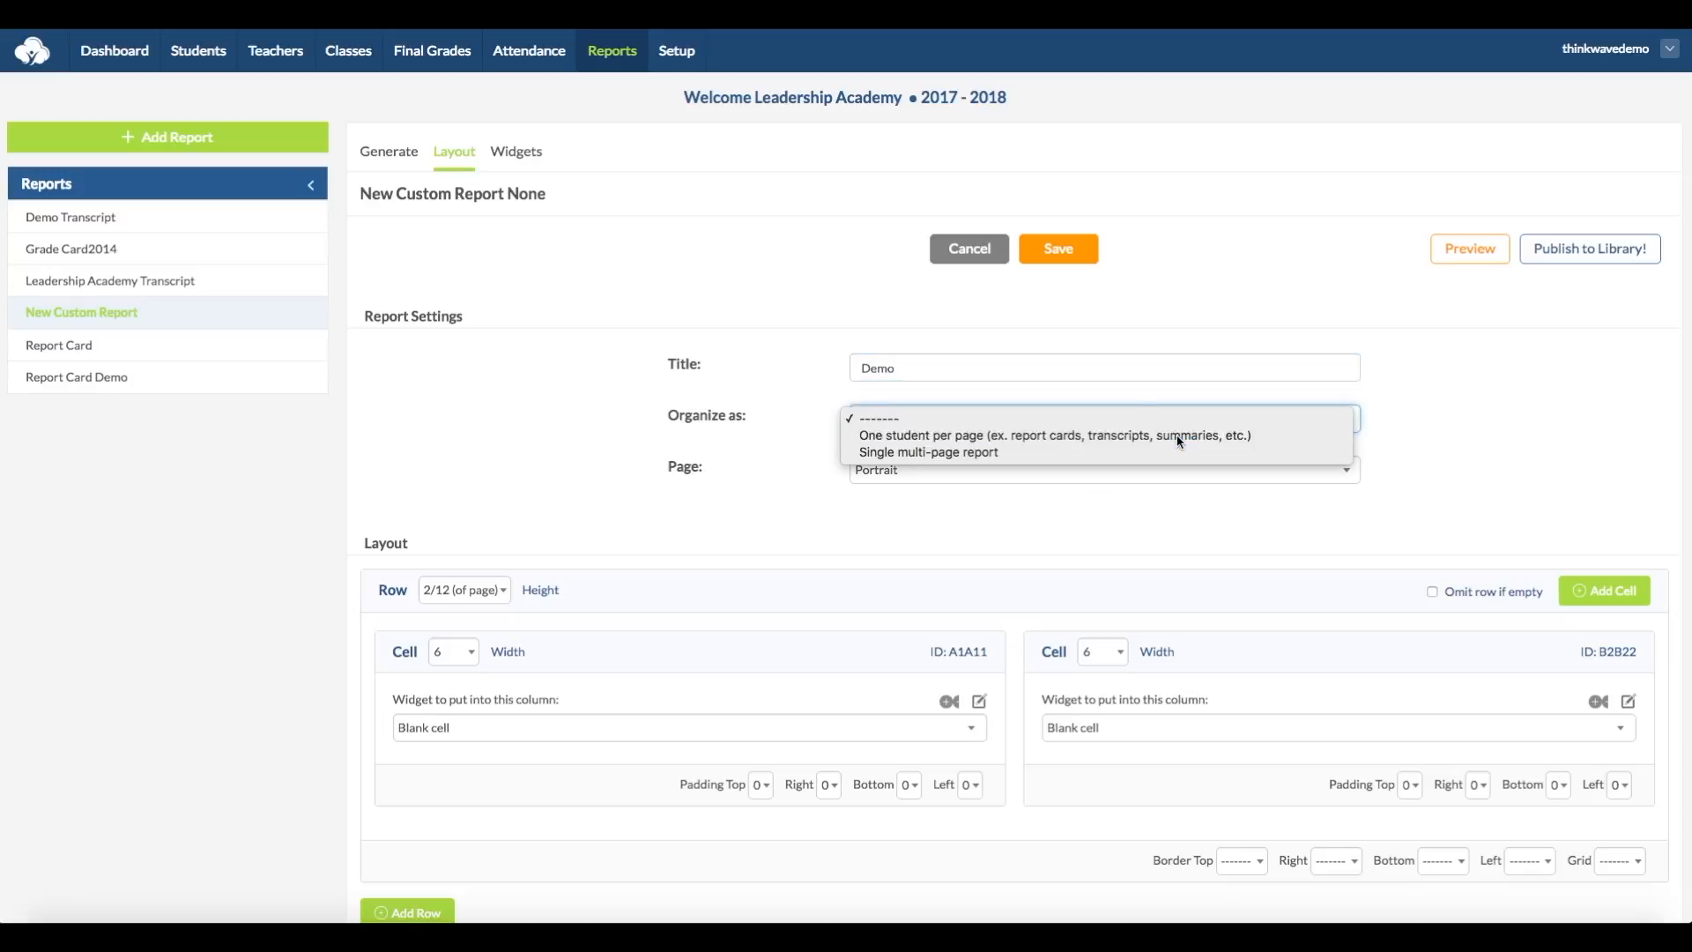
left_click(1172, 435)
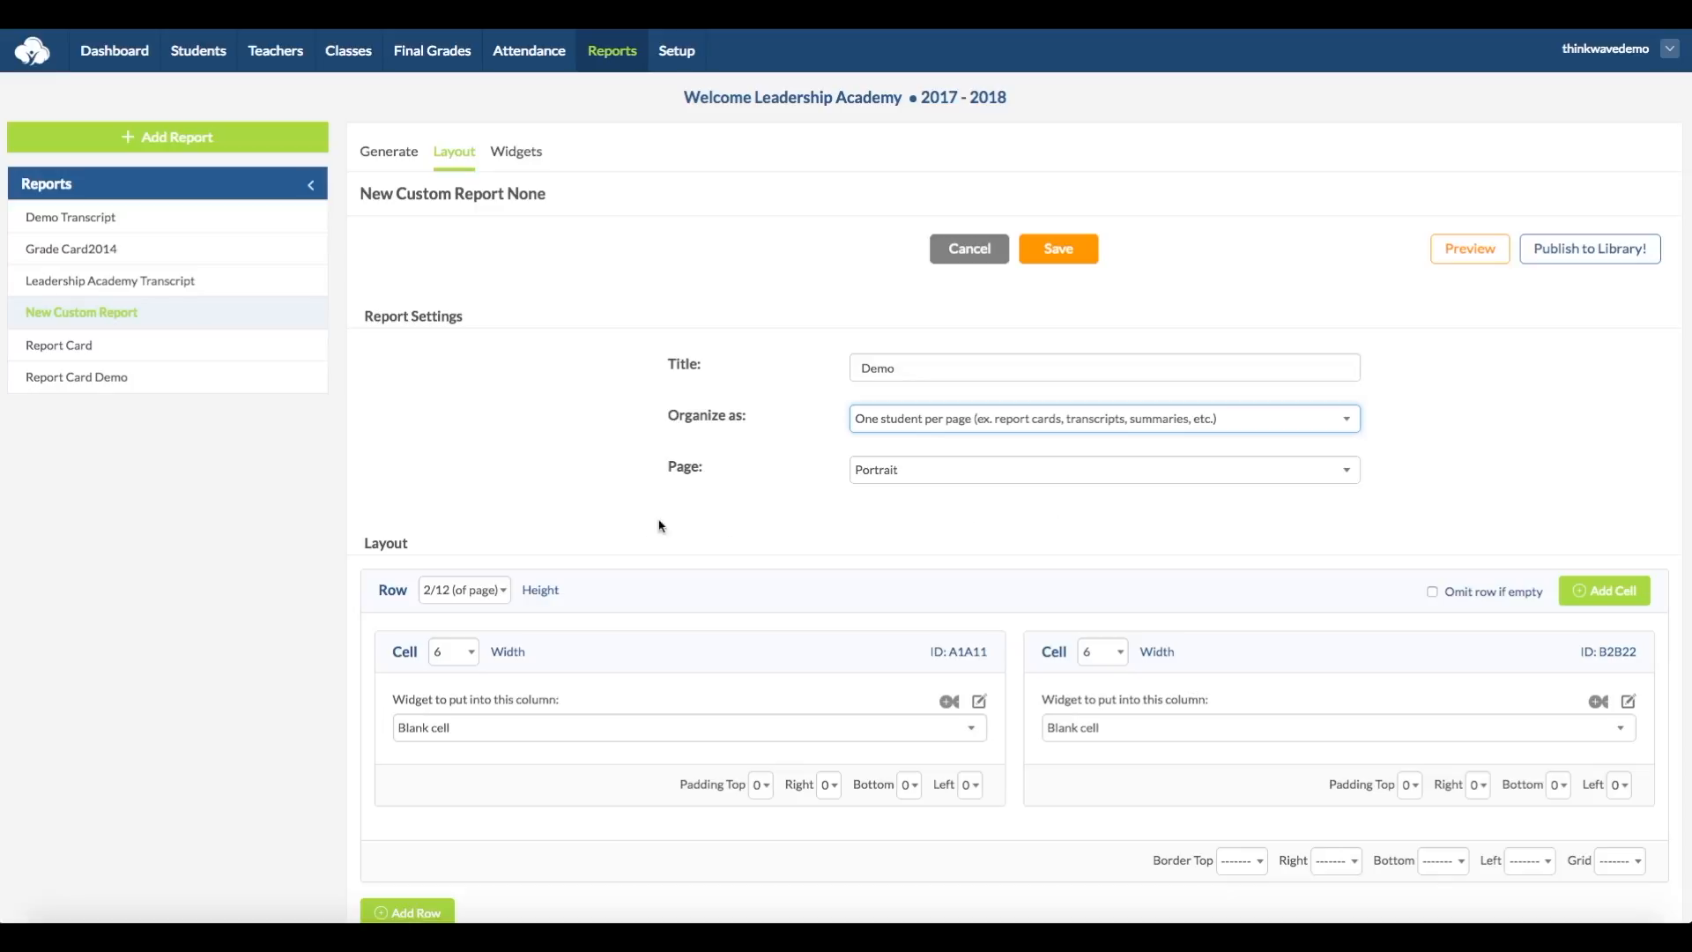
Step: Set the layout row's height to 12/12 of the page and its first cell's width to 12
scroll(575, 538, "down", 2)
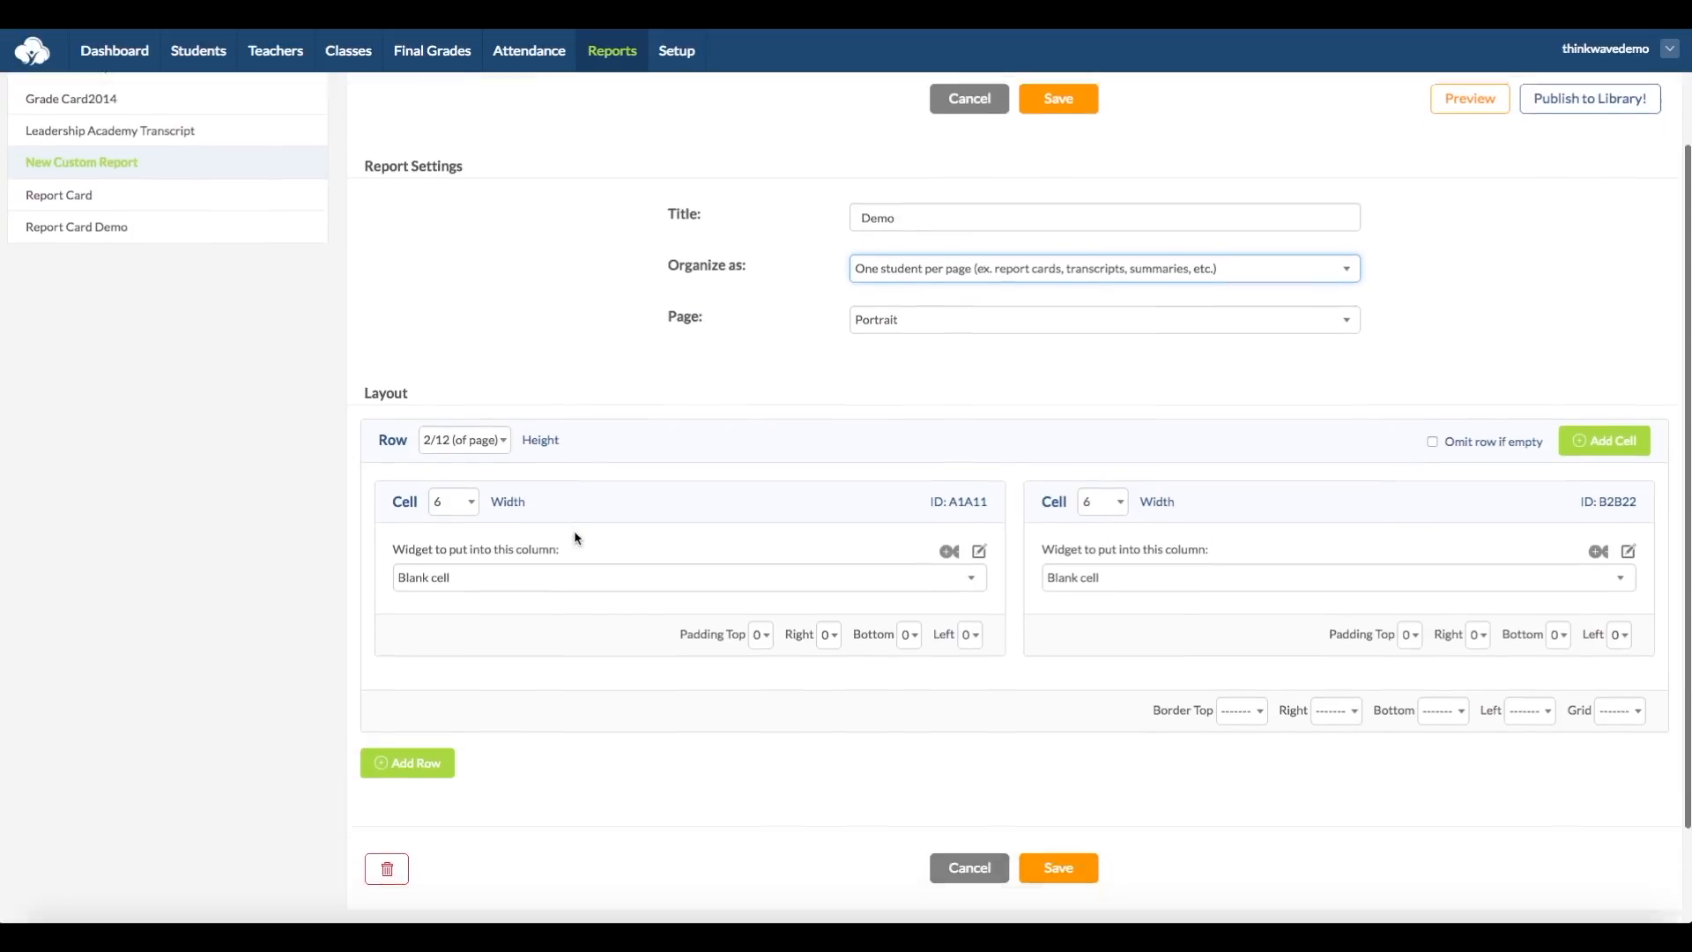
left_click(504, 401)
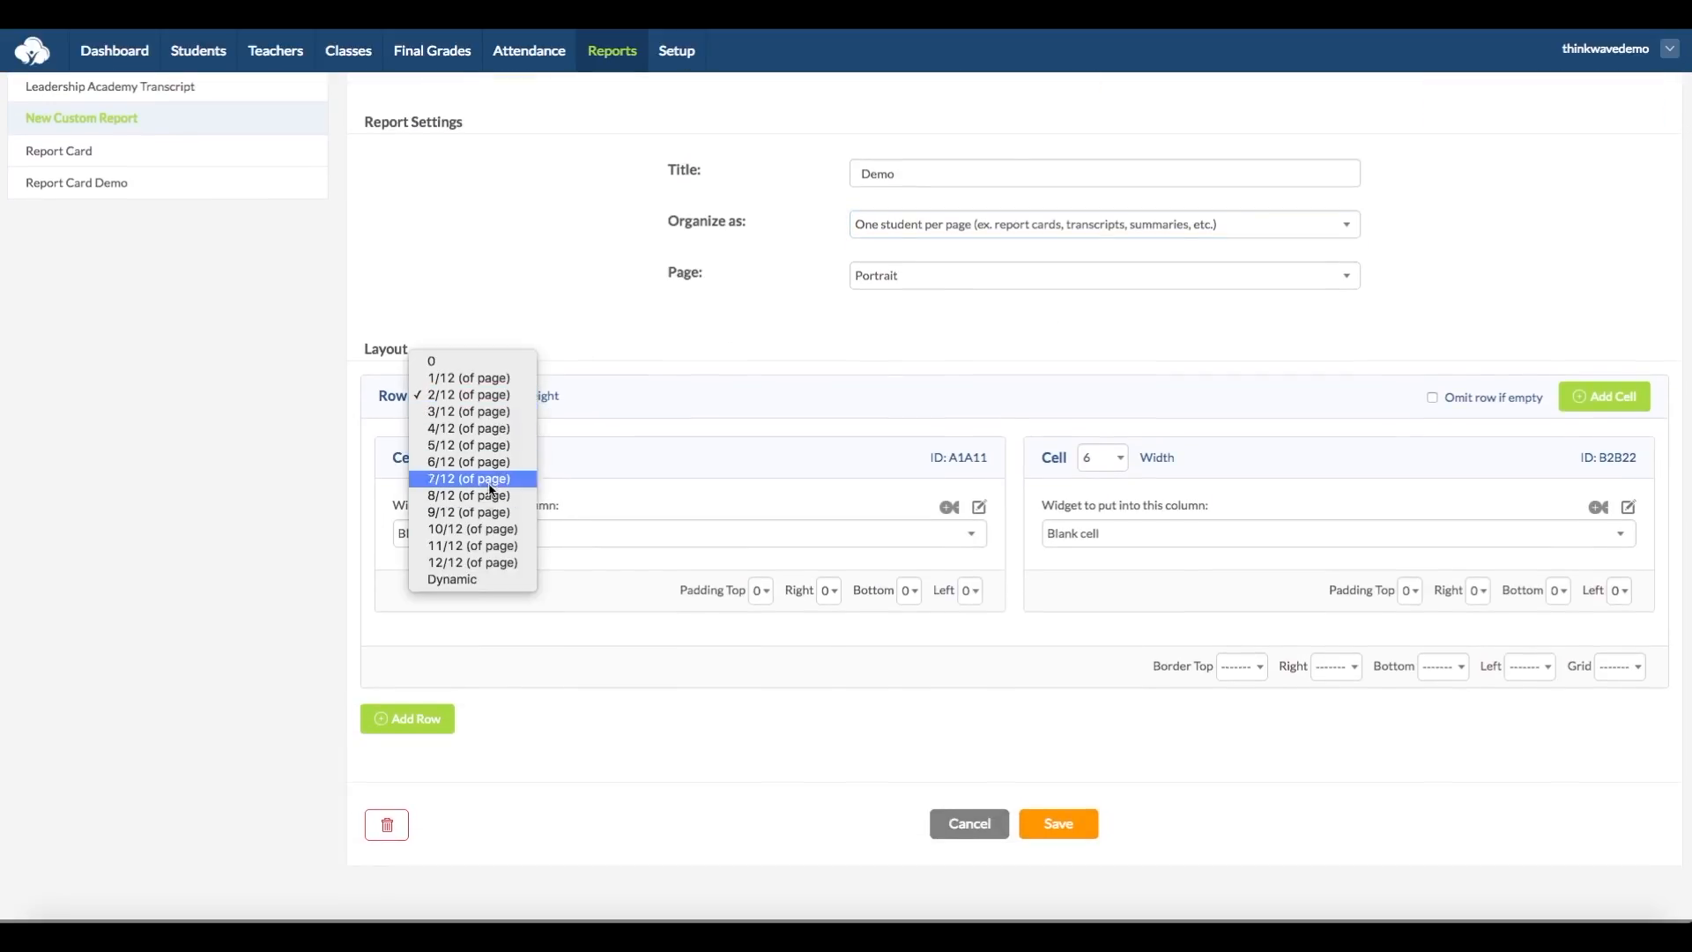
left_click(489, 563)
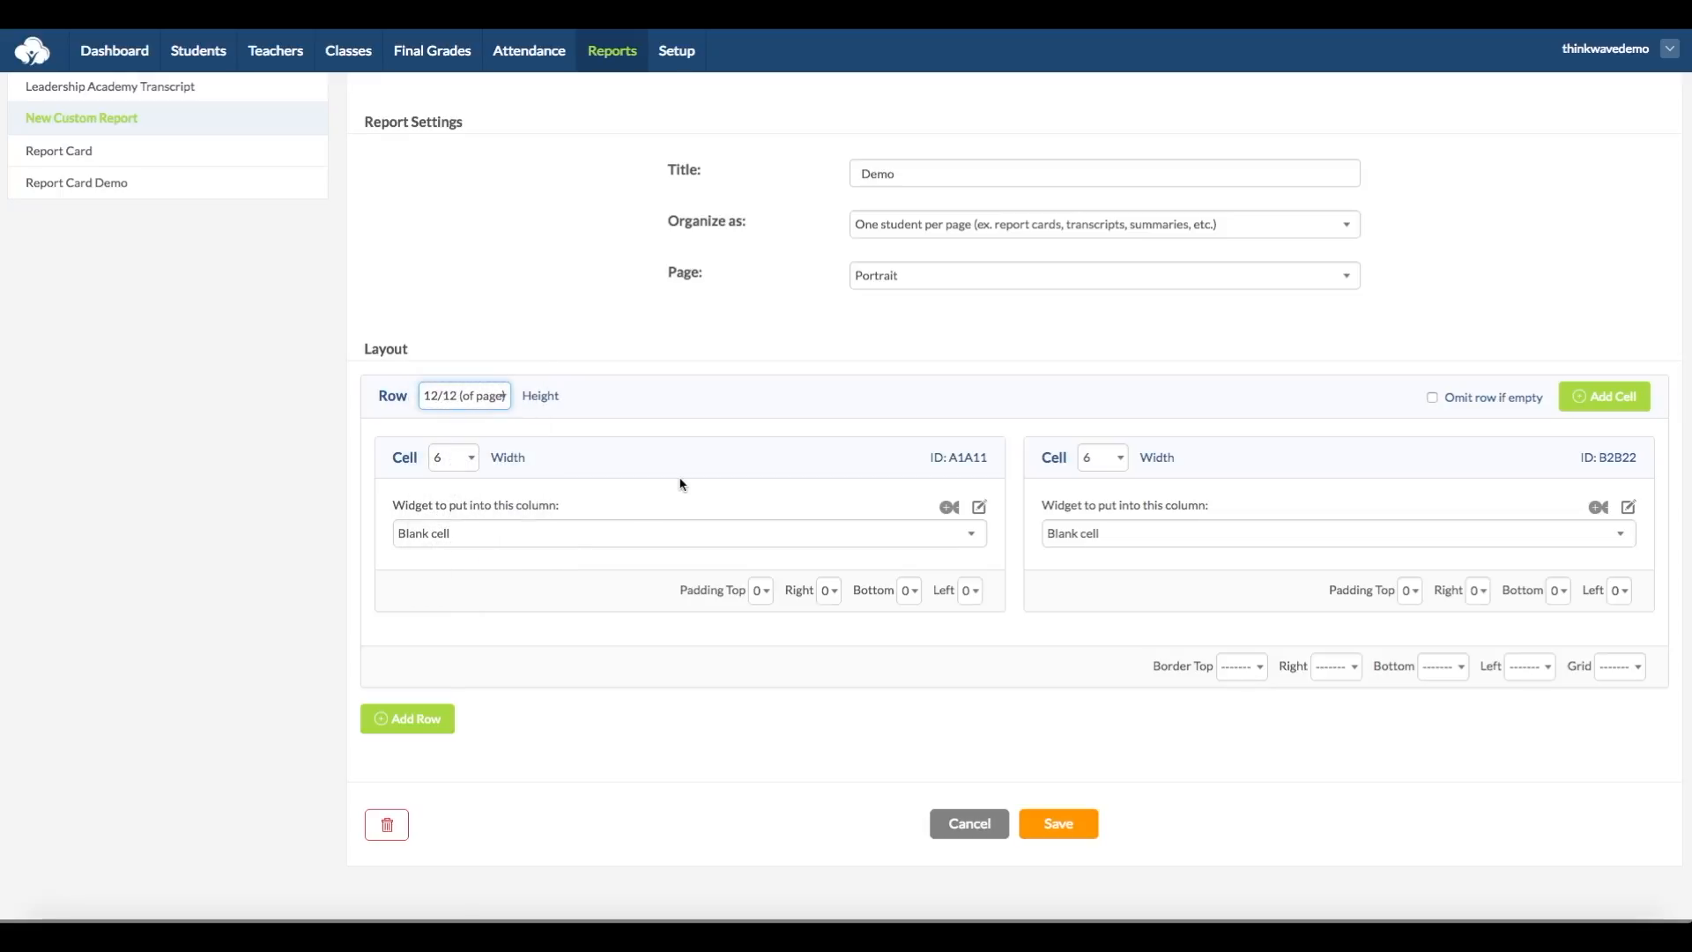
left_click(462, 458)
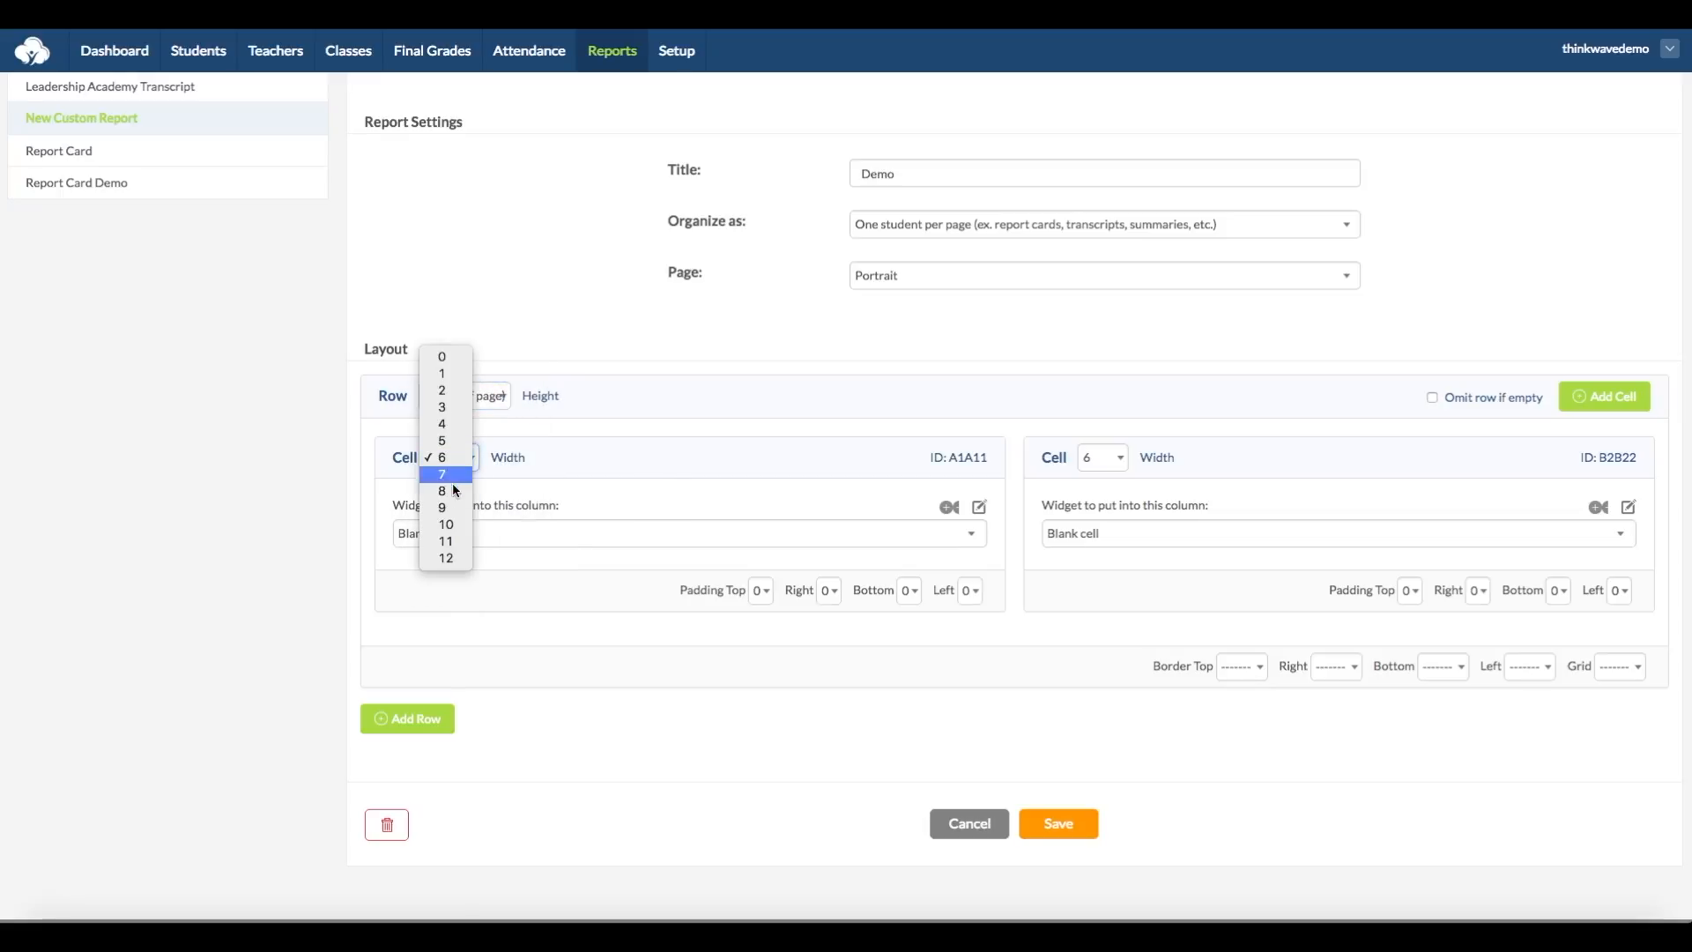
left_click(446, 556)
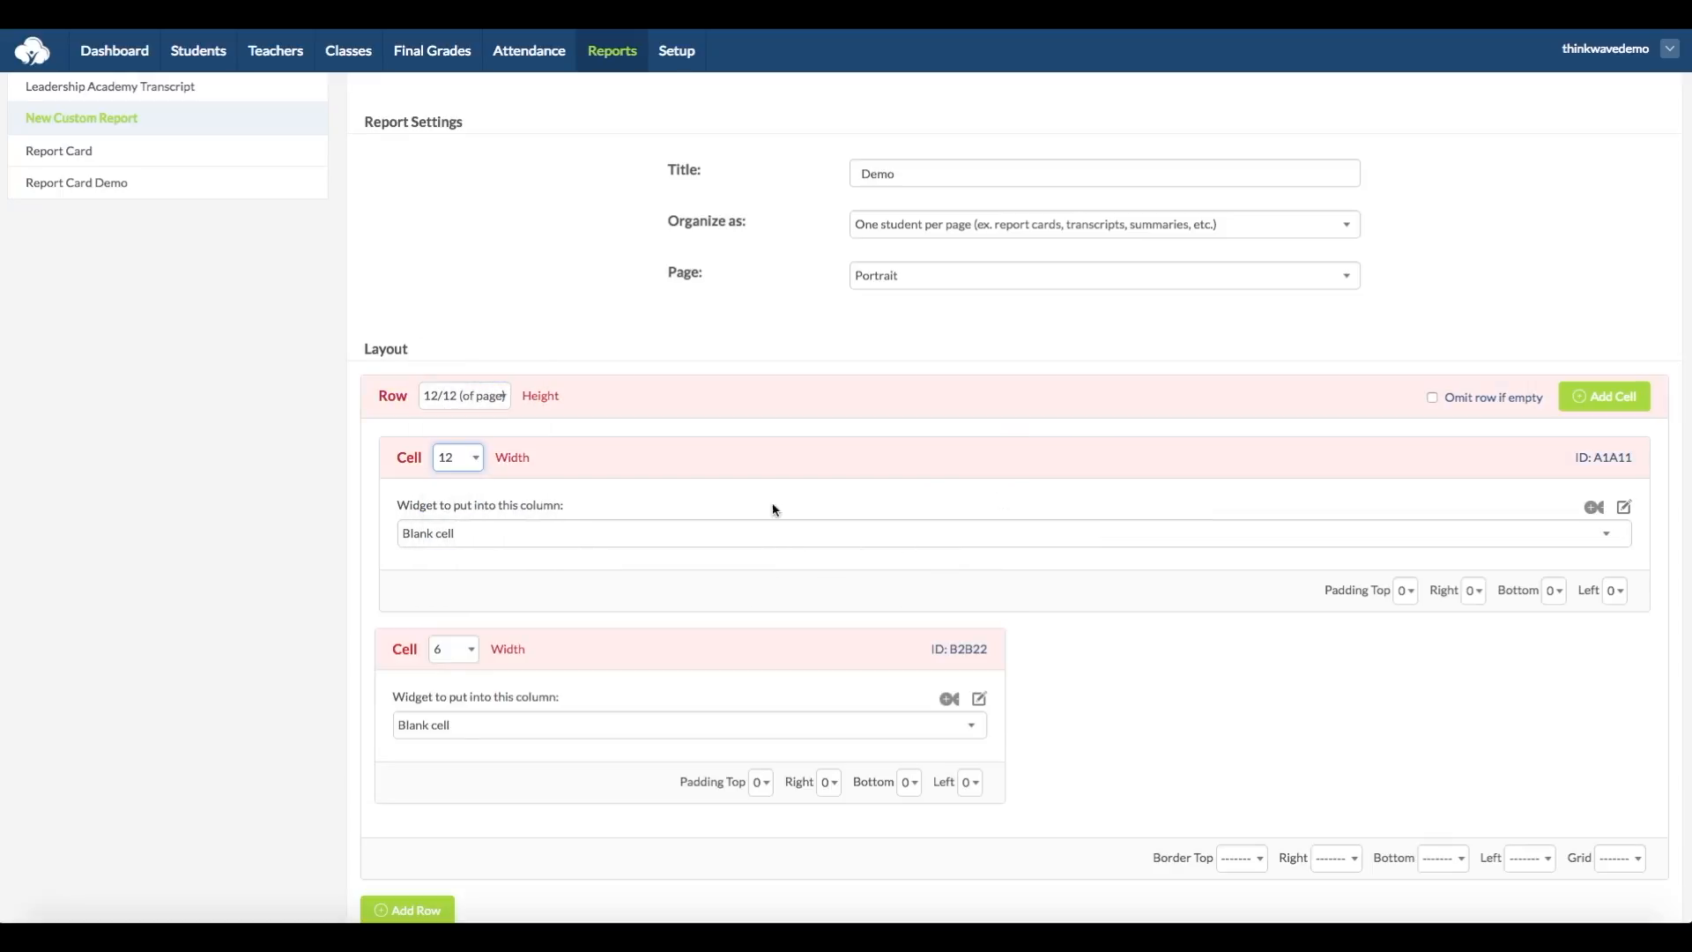
Step: Delete the row's second cell by setting its width to 0, and save the report layout
left_click(464, 652)
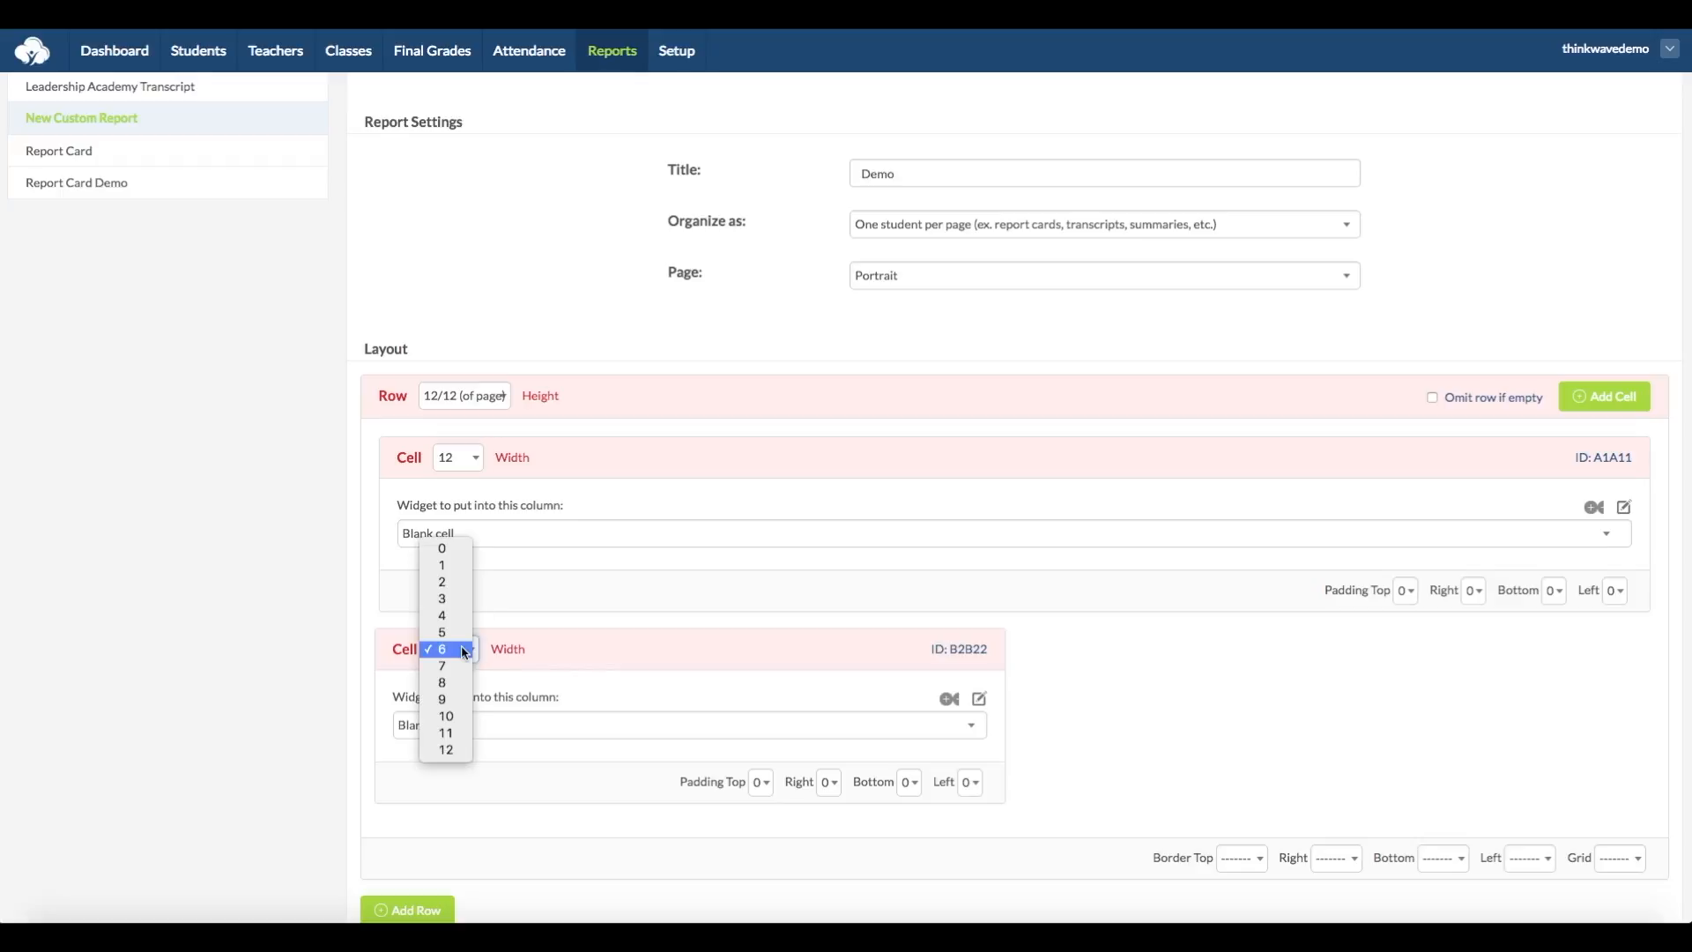
left_click(470, 550)
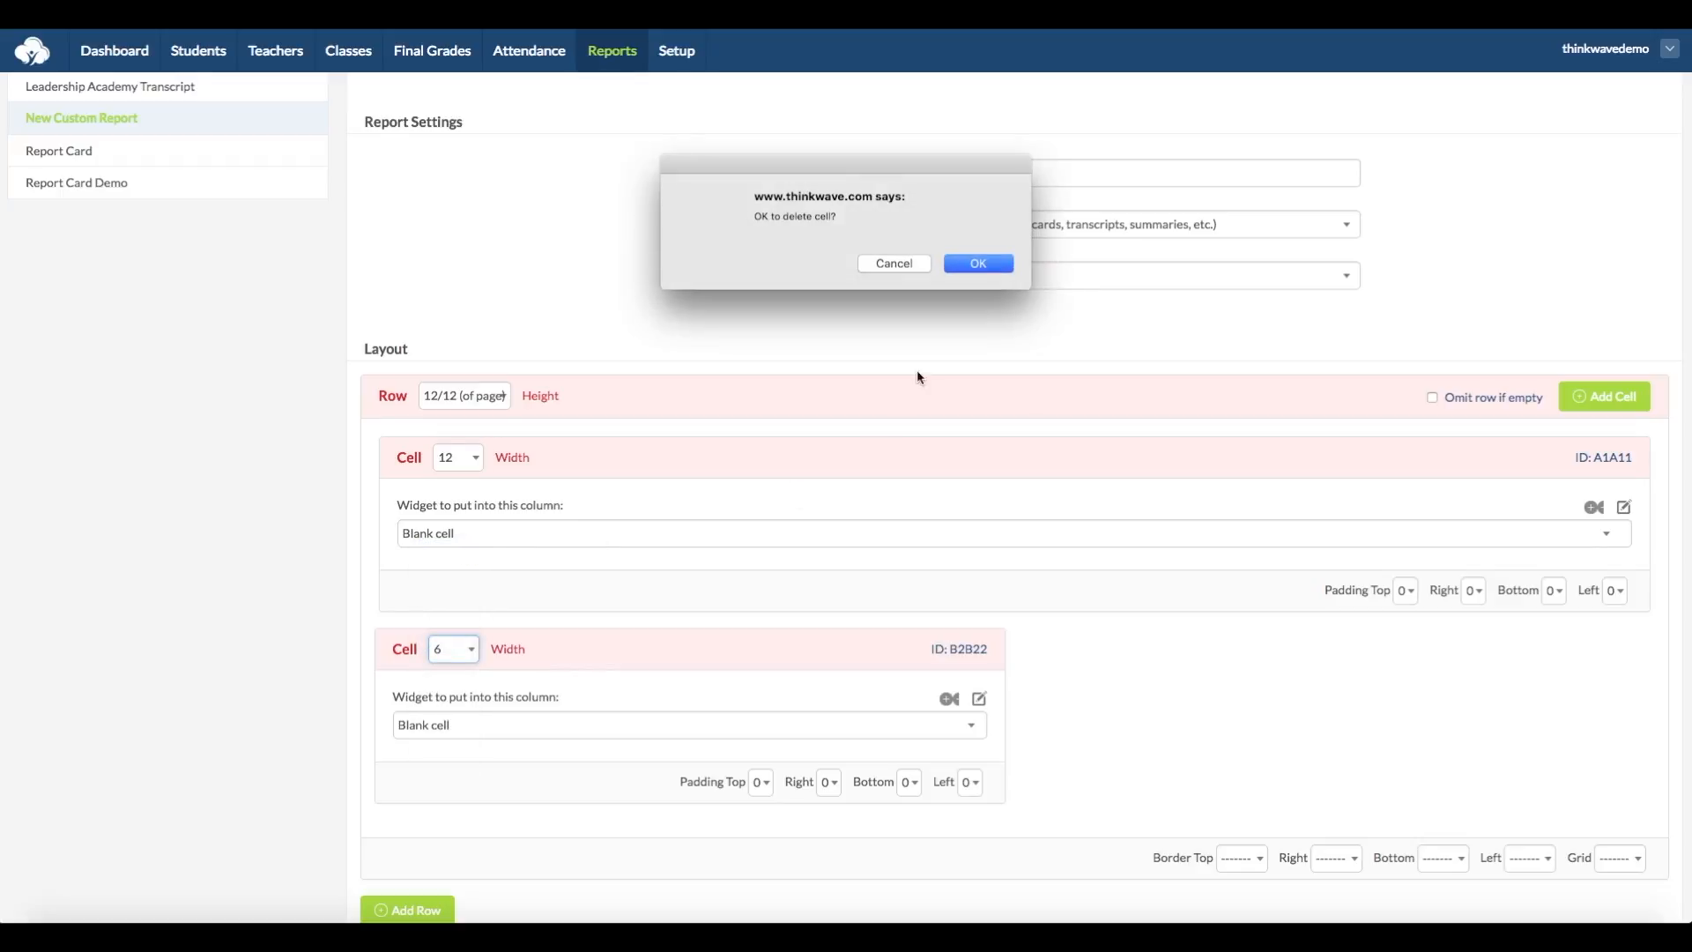
left_click(980, 266)
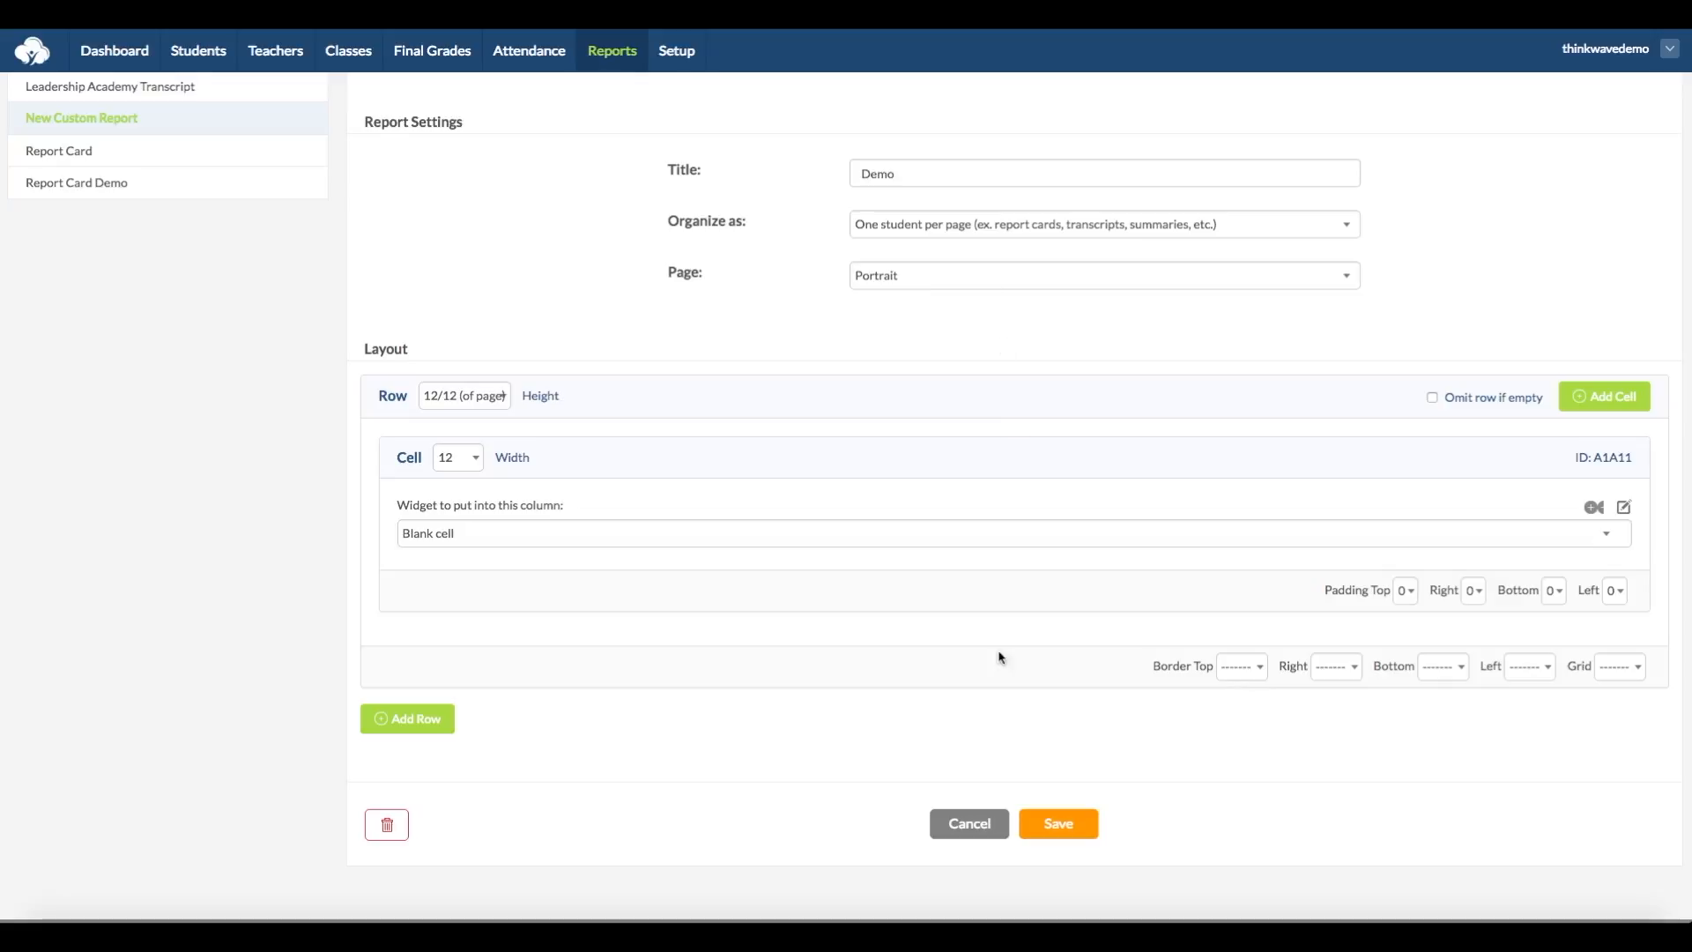
left_click(1061, 832)
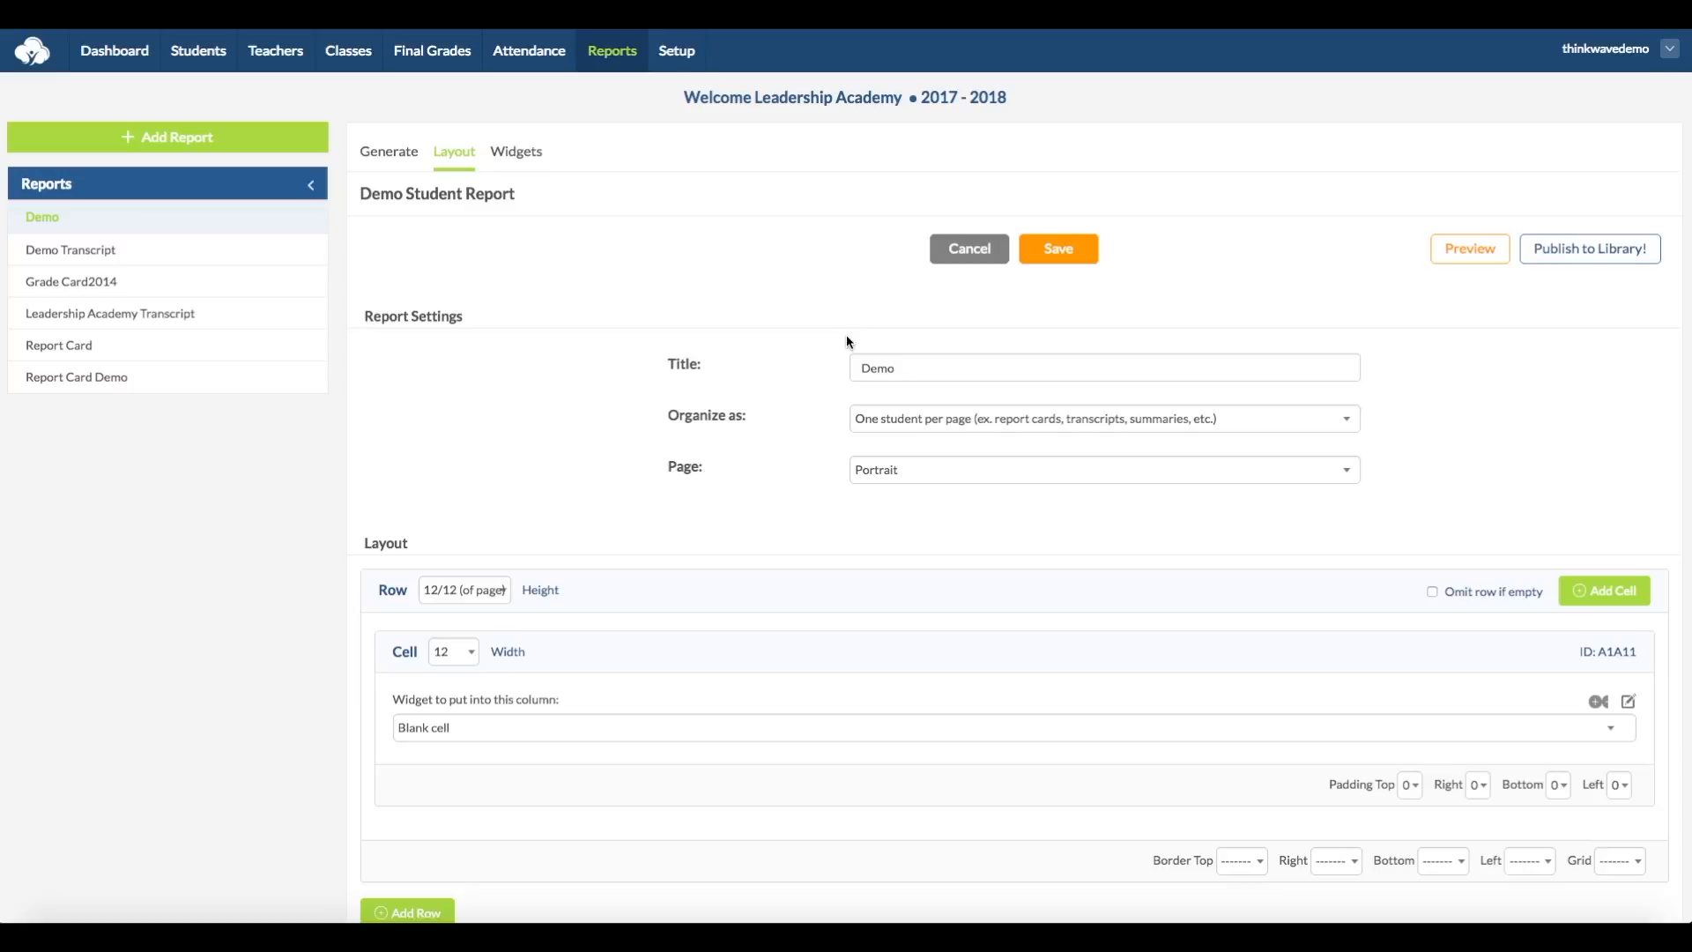
Step: Create a Table widget named "Class Grades" in the Demo report
left_click(518, 154)
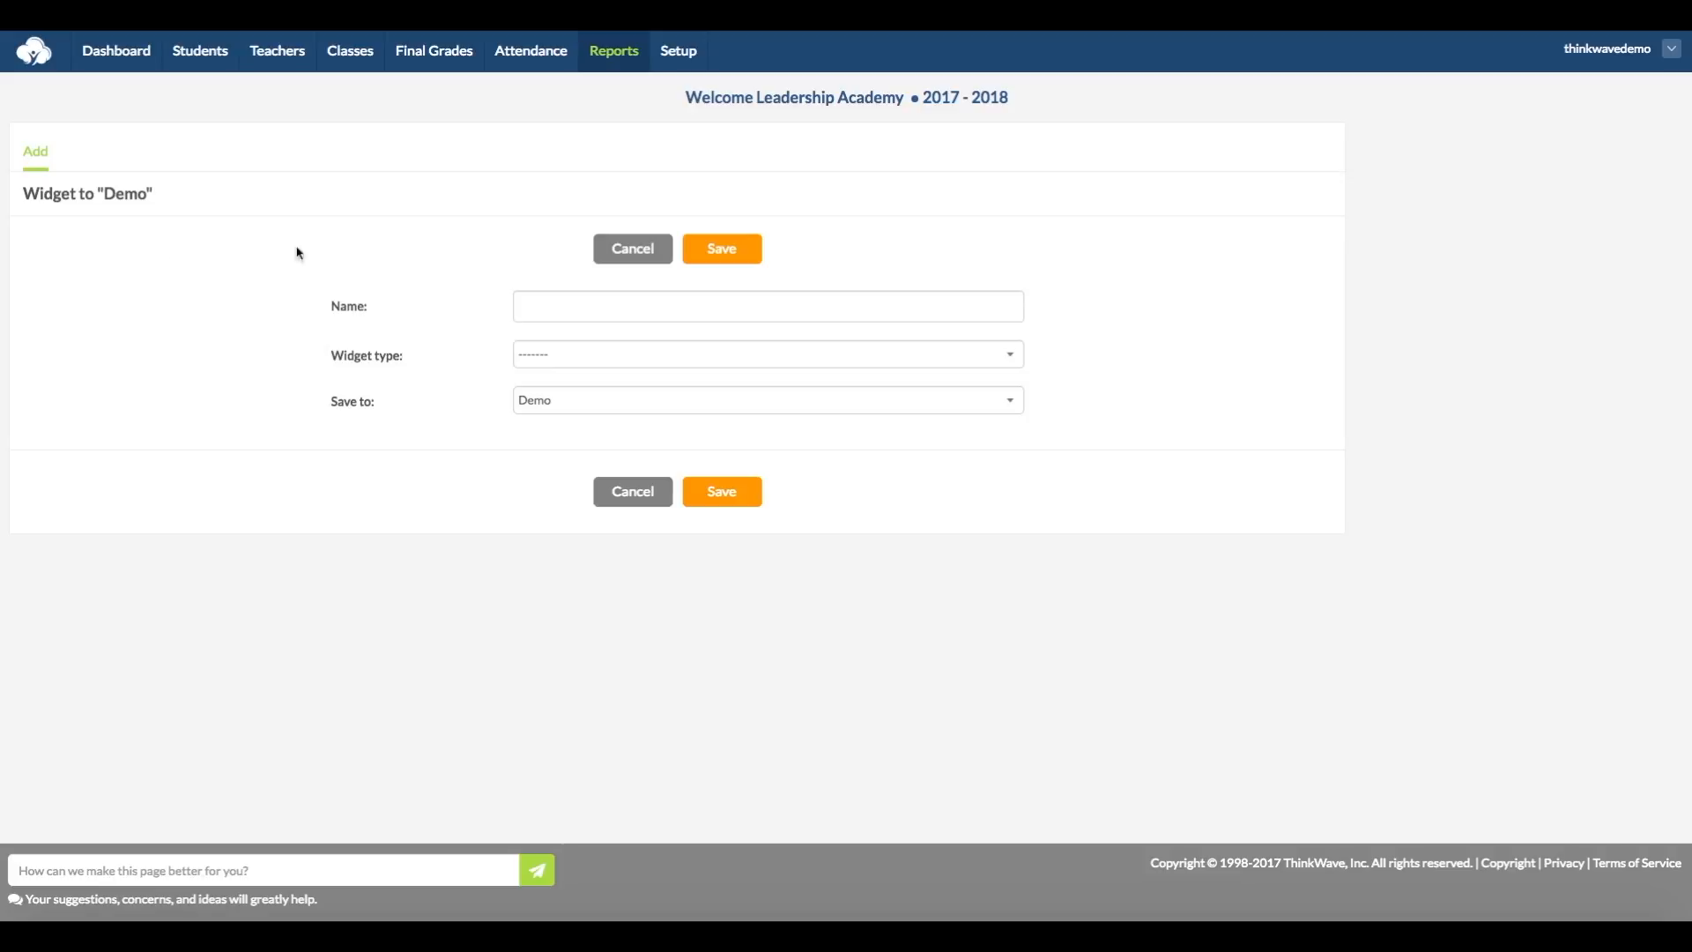
left_click(634, 299)
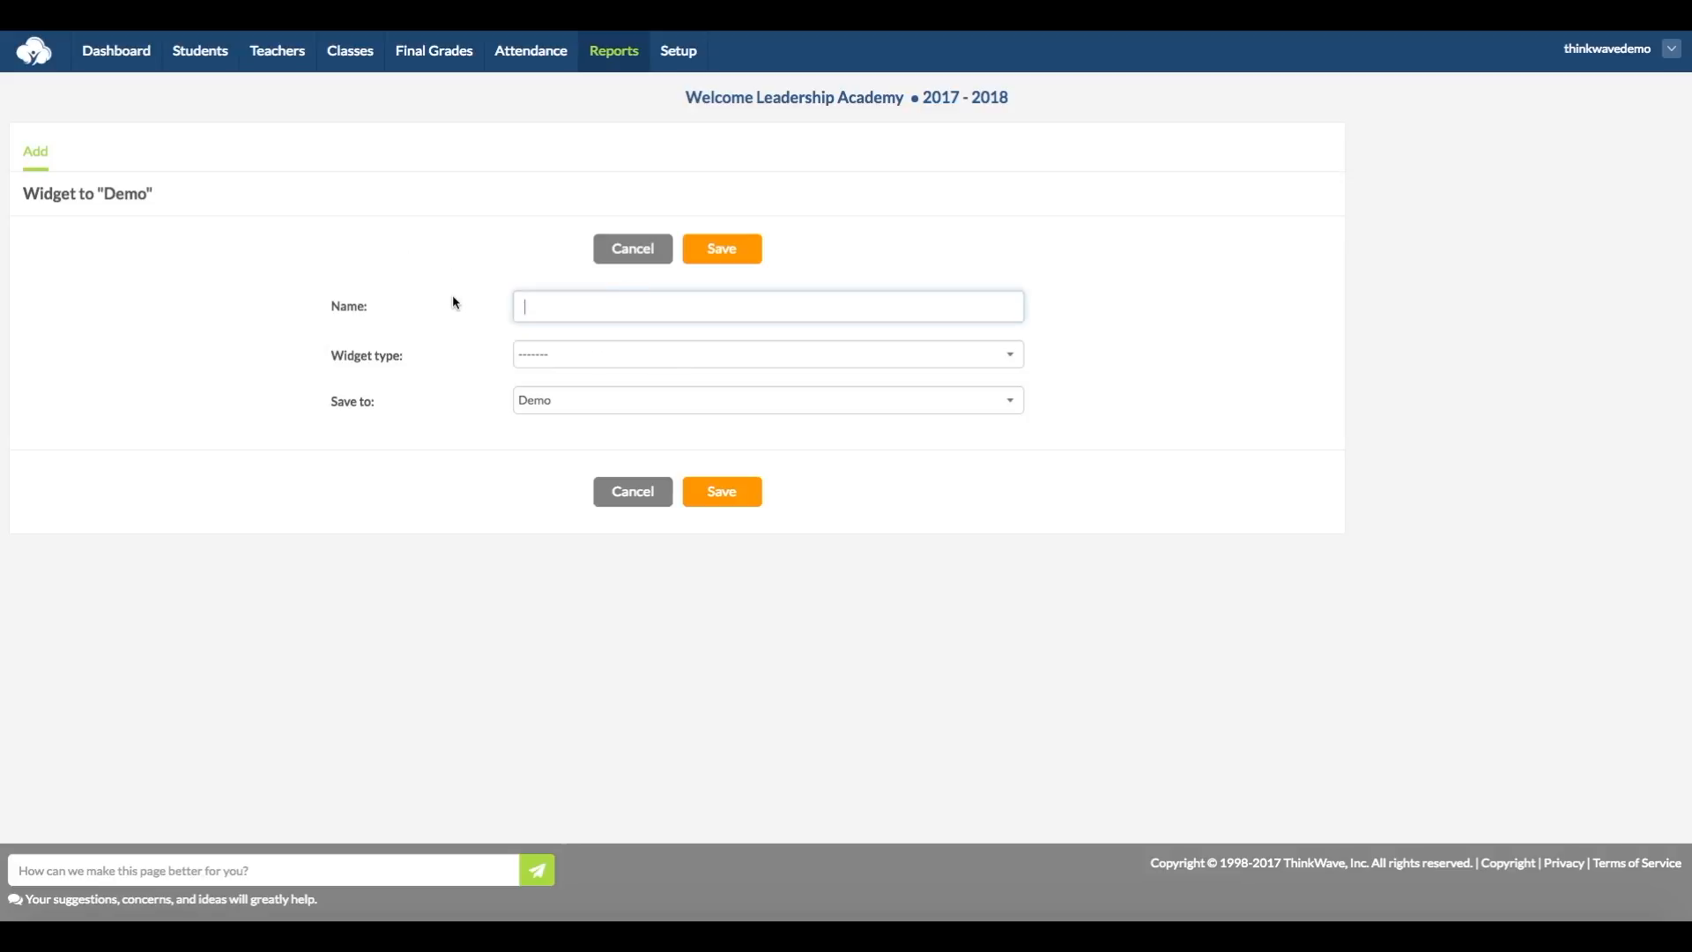
type("Class Grades")
left_click(555, 354)
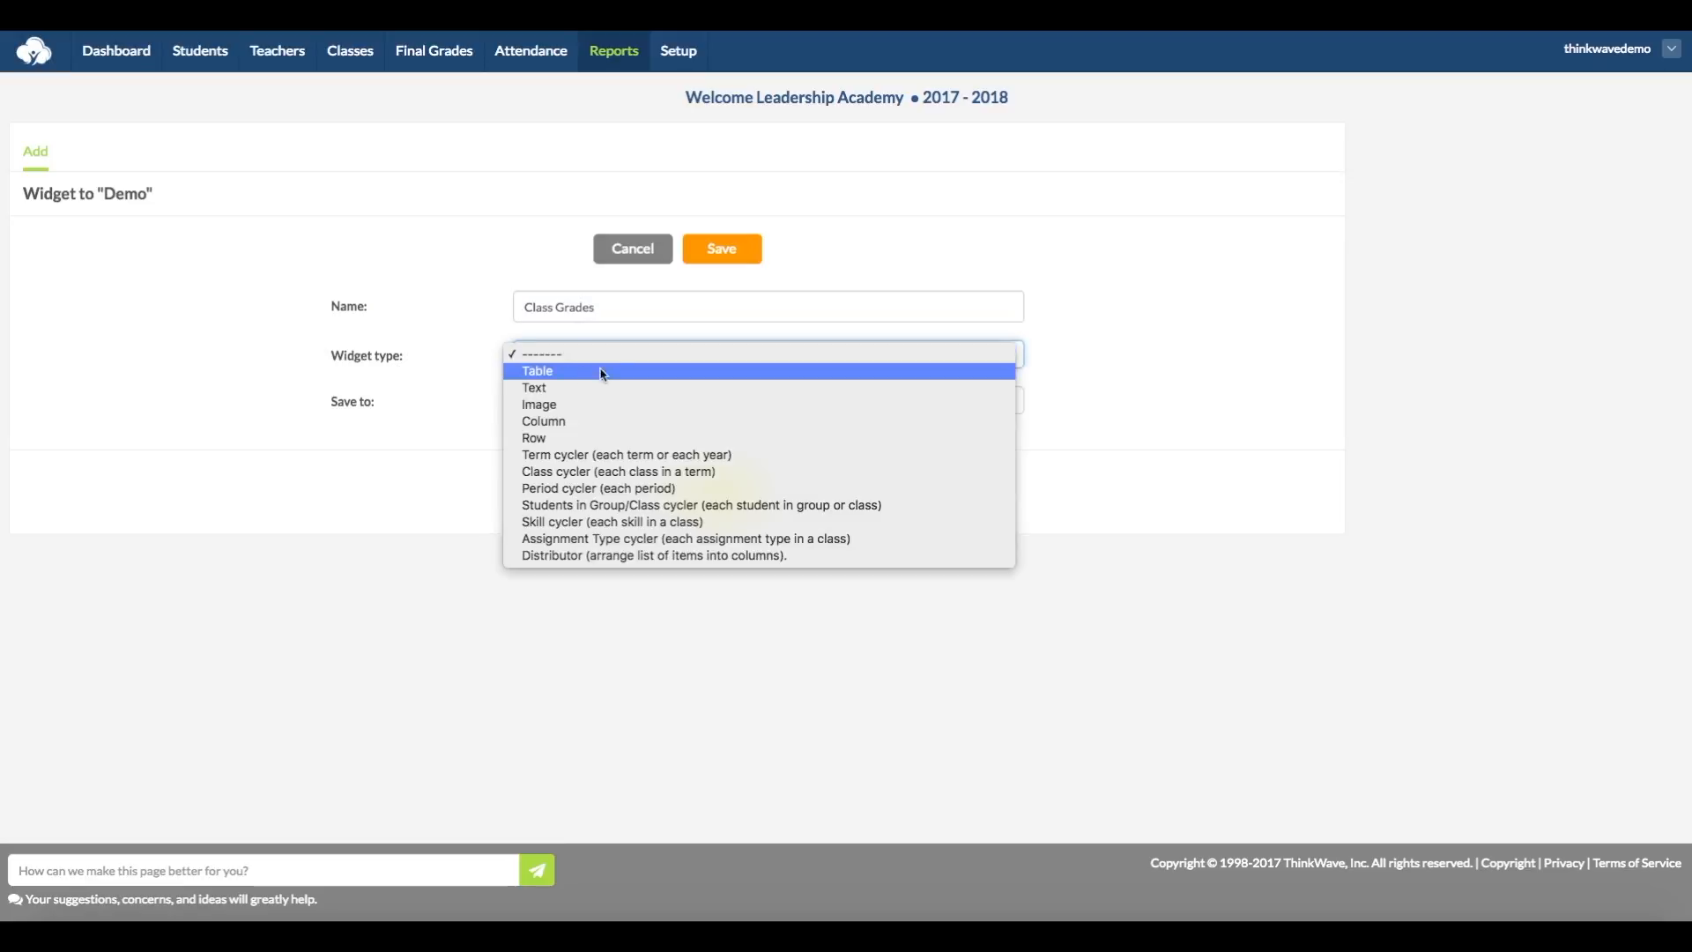
left_click(585, 370)
left_click(734, 255)
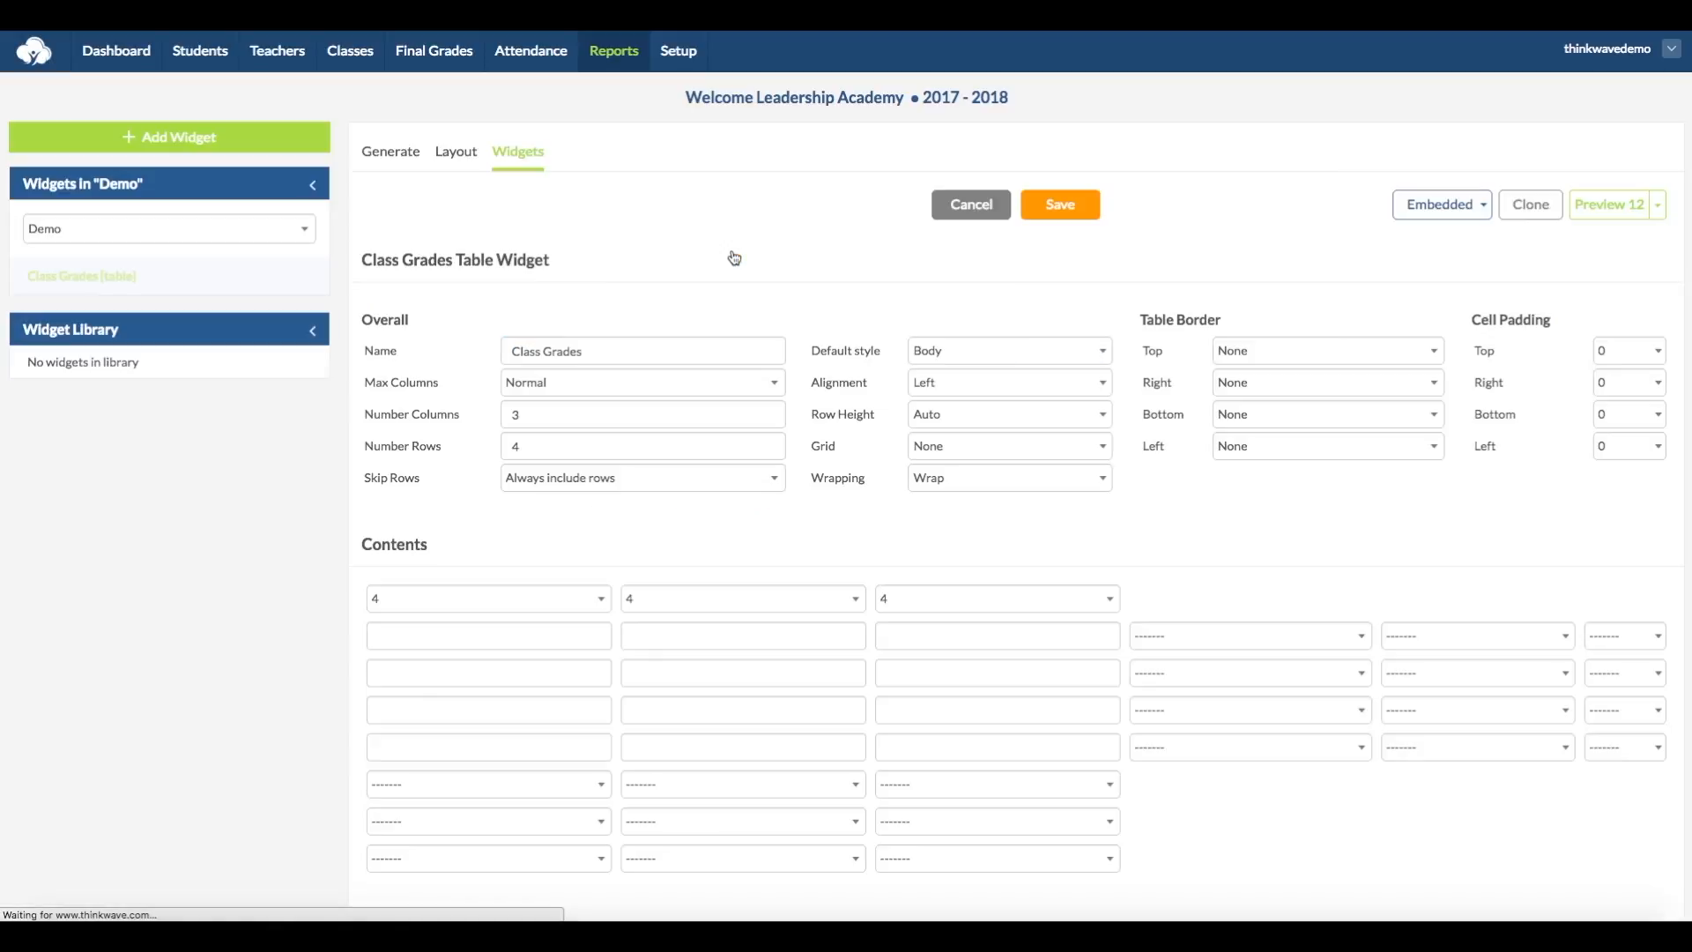
Step: Set the Class Grades table's number of rows to 1, keeping 3 columns
left_click(580, 415)
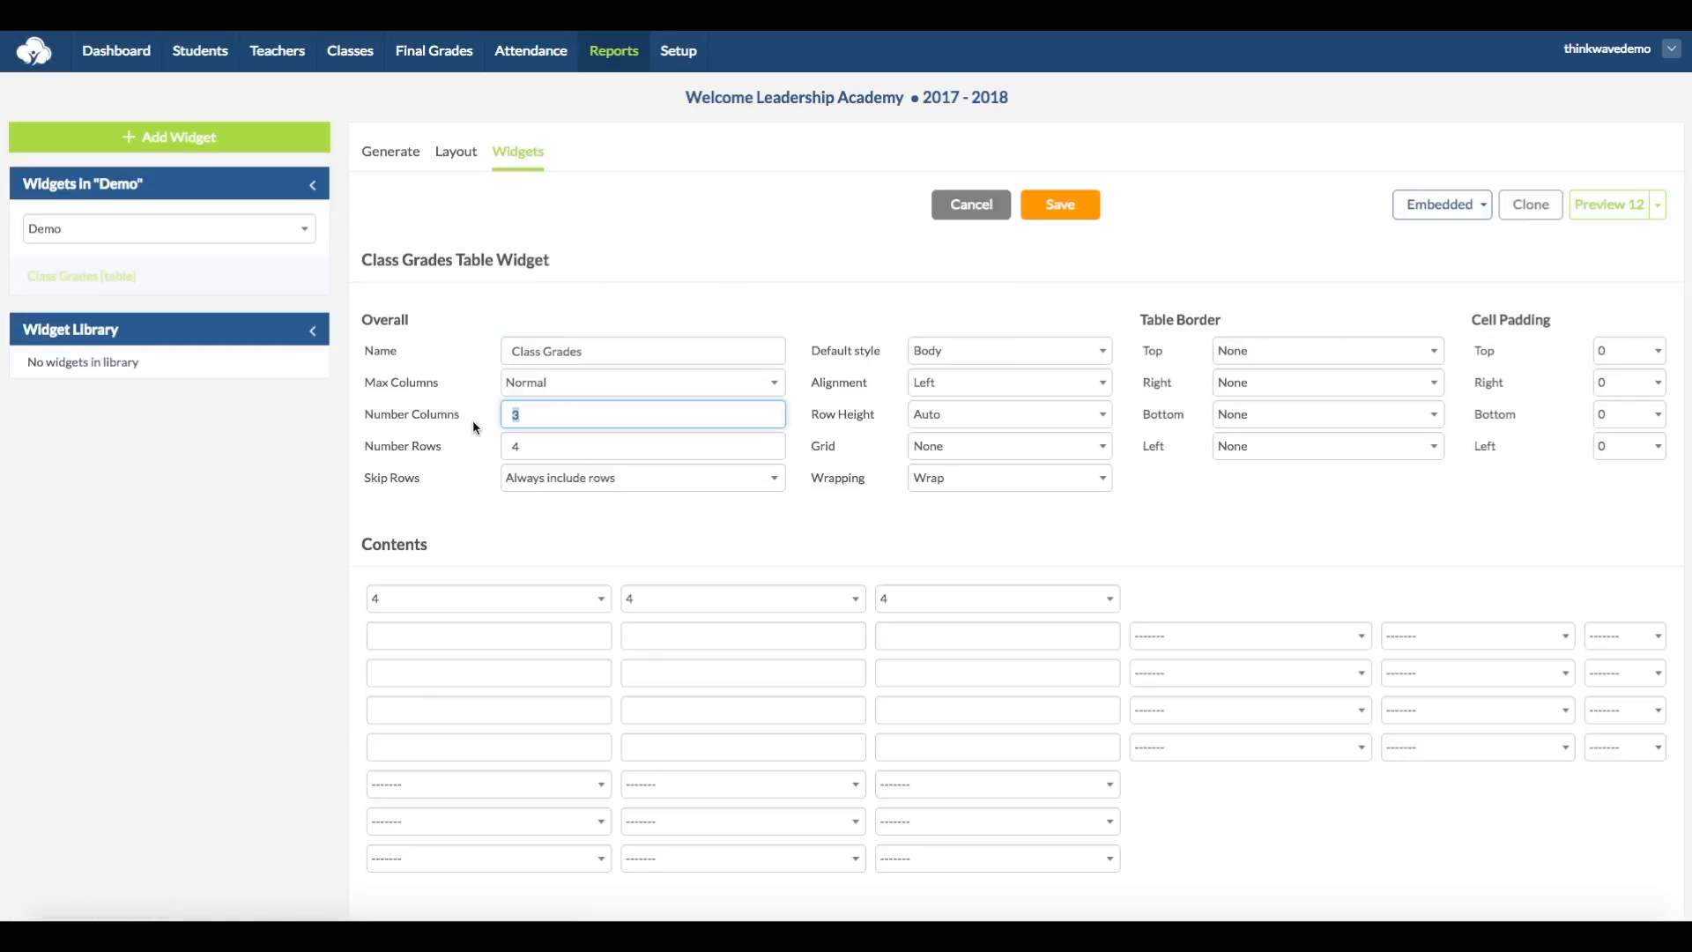
key("Tab")
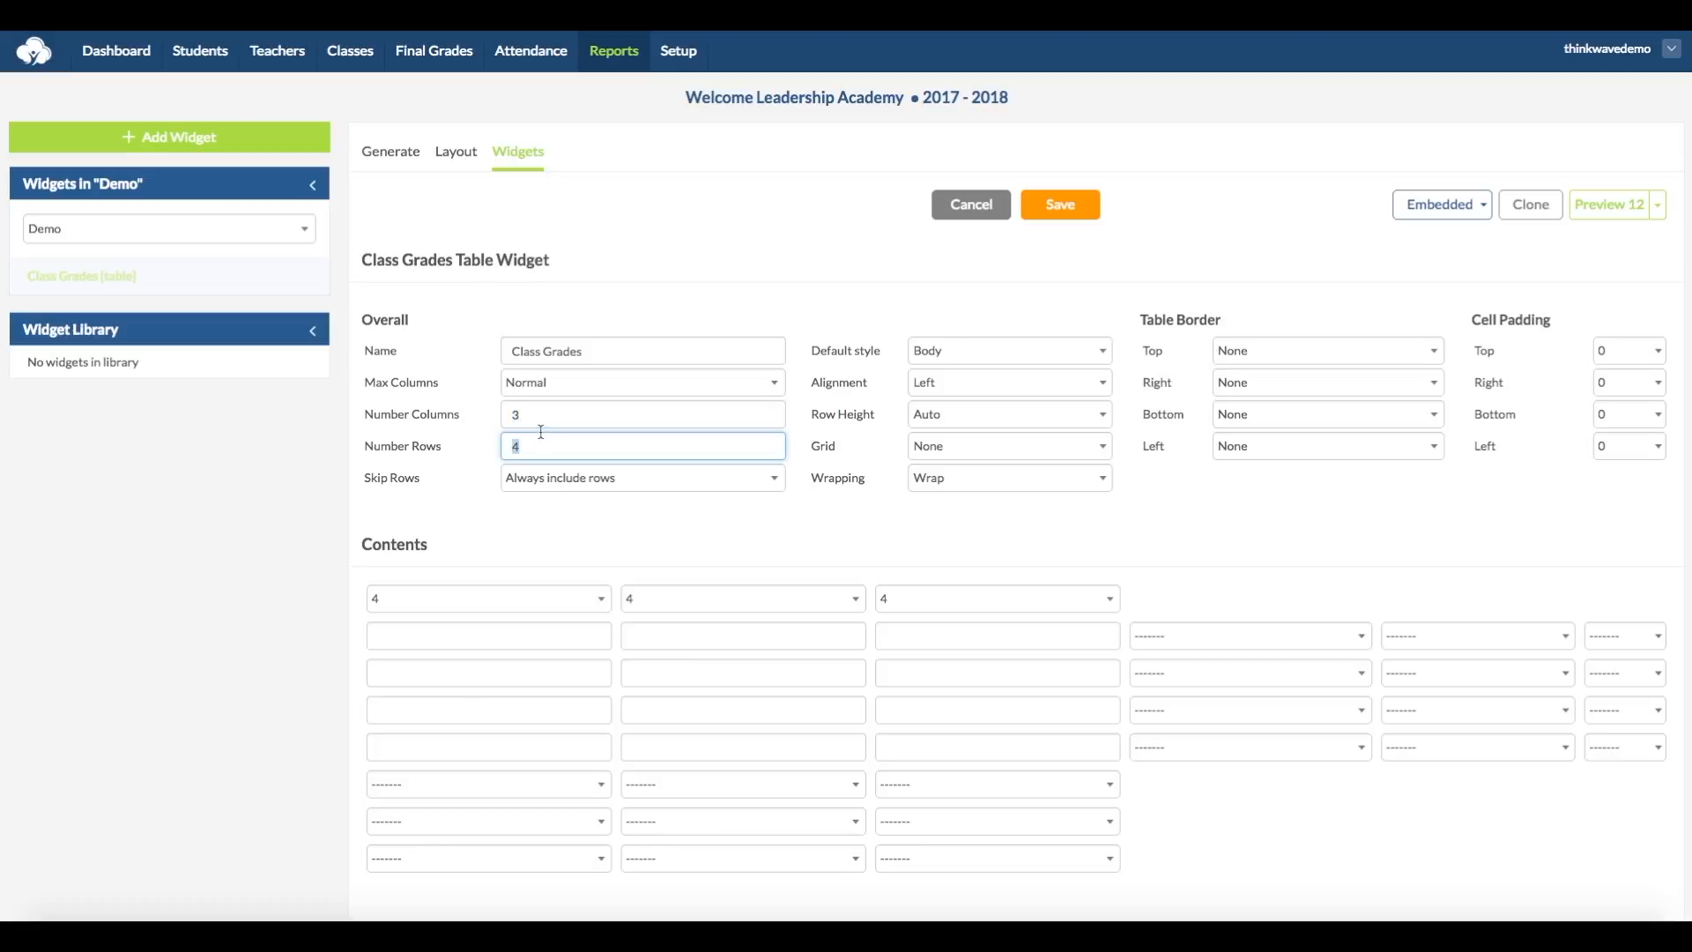
type("1")
left_click(568, 544)
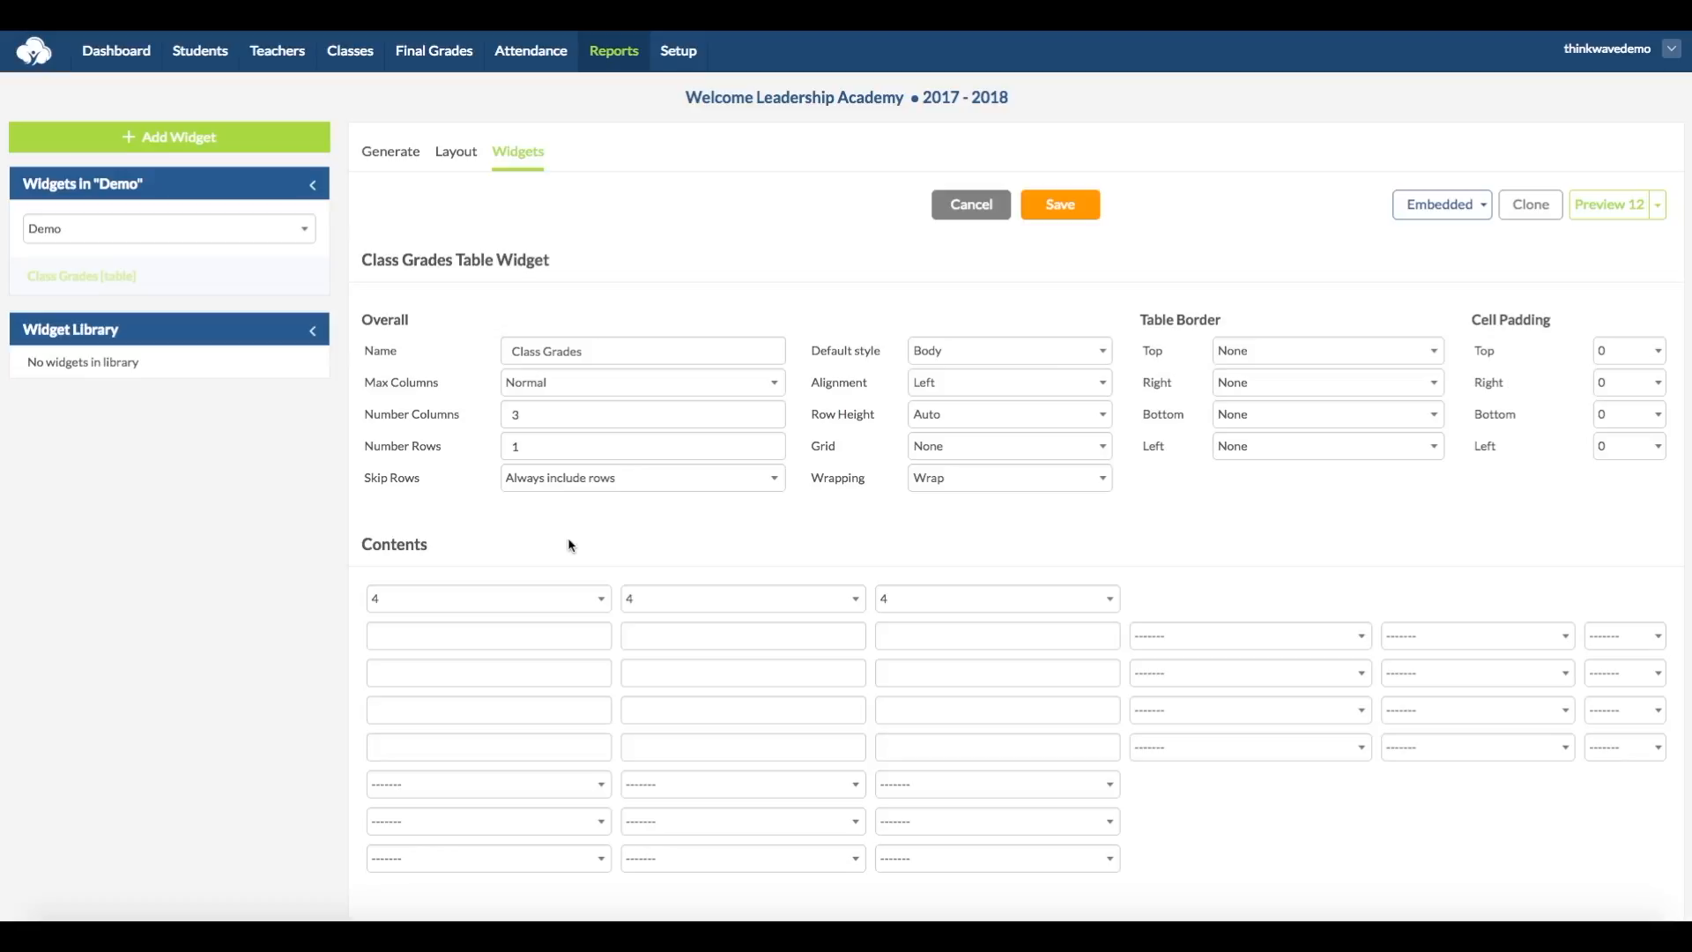
Step: Copy the {{class}} merge function from the reference list into the first column of the table's first row
scroll(548, 548, "down", 1)
left_click(471, 562)
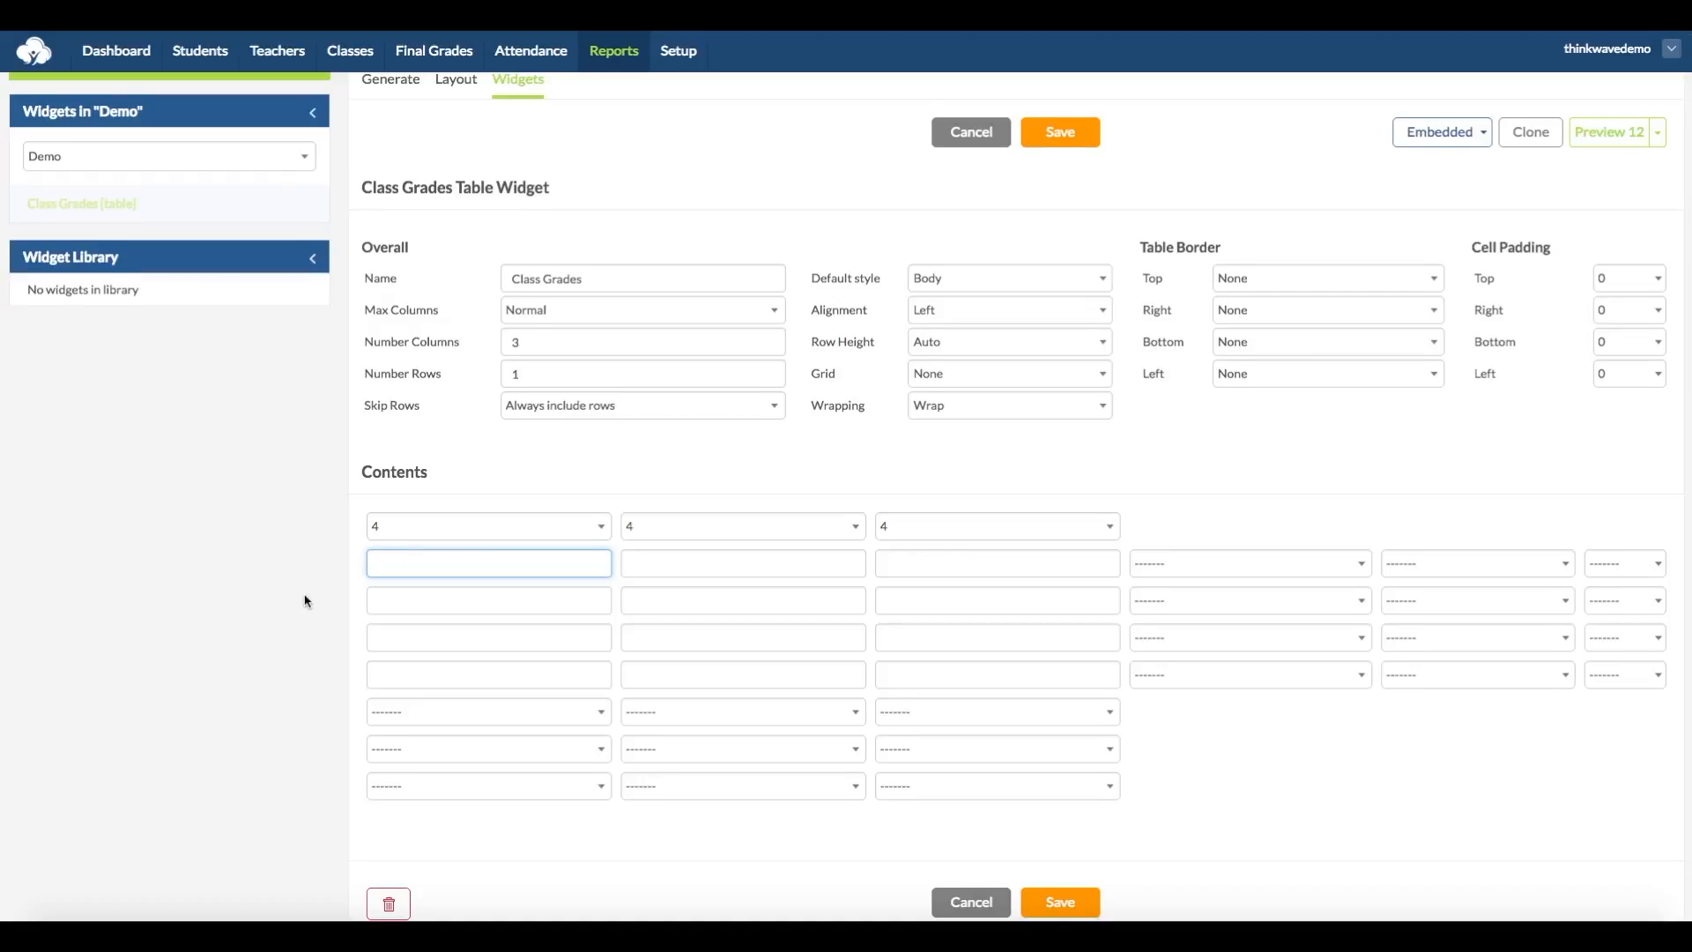
scroll(306, 601, "down", 5)
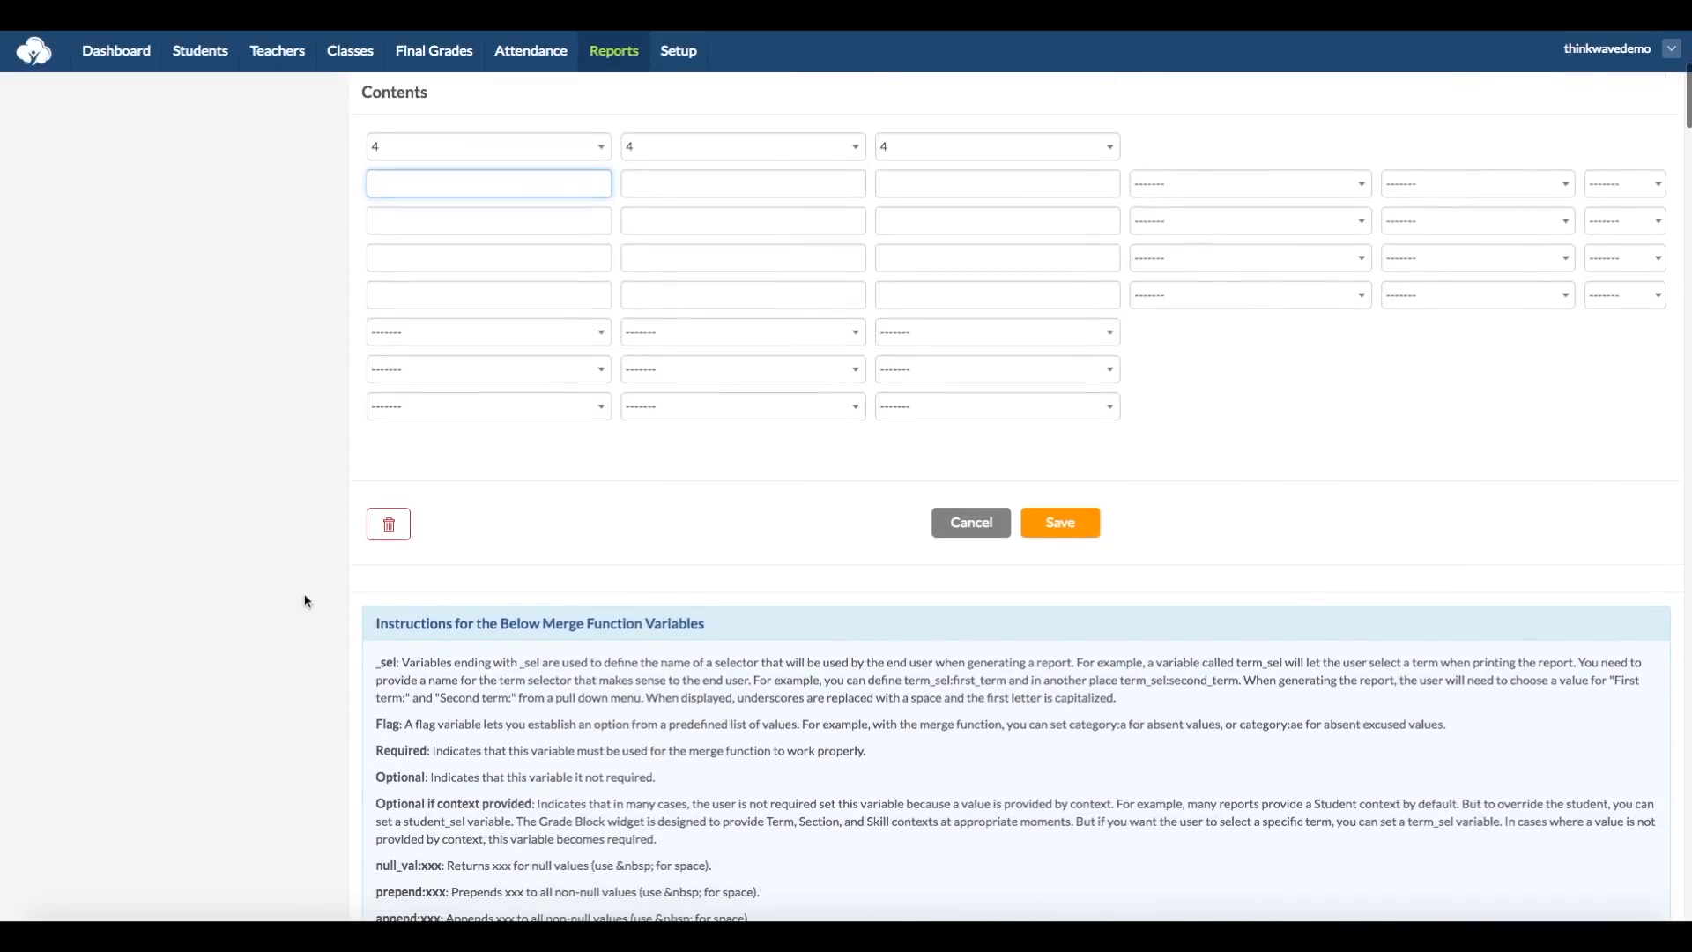
scroll(305, 601, "down", 2)
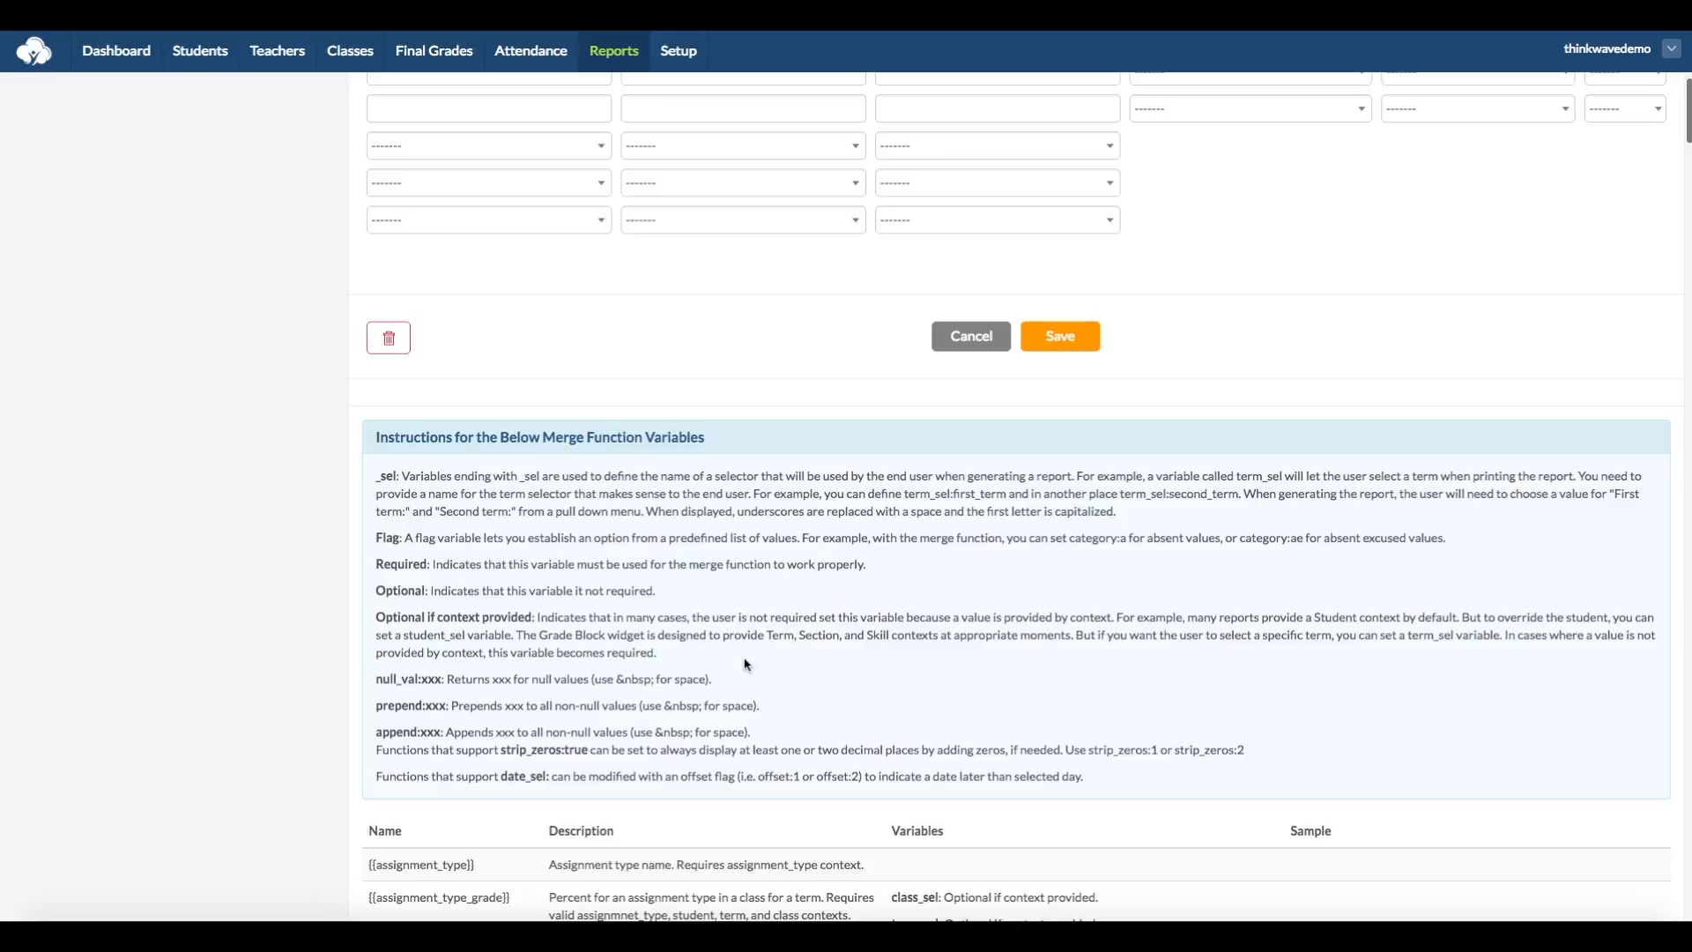
scroll(452, 692, "down", 3)
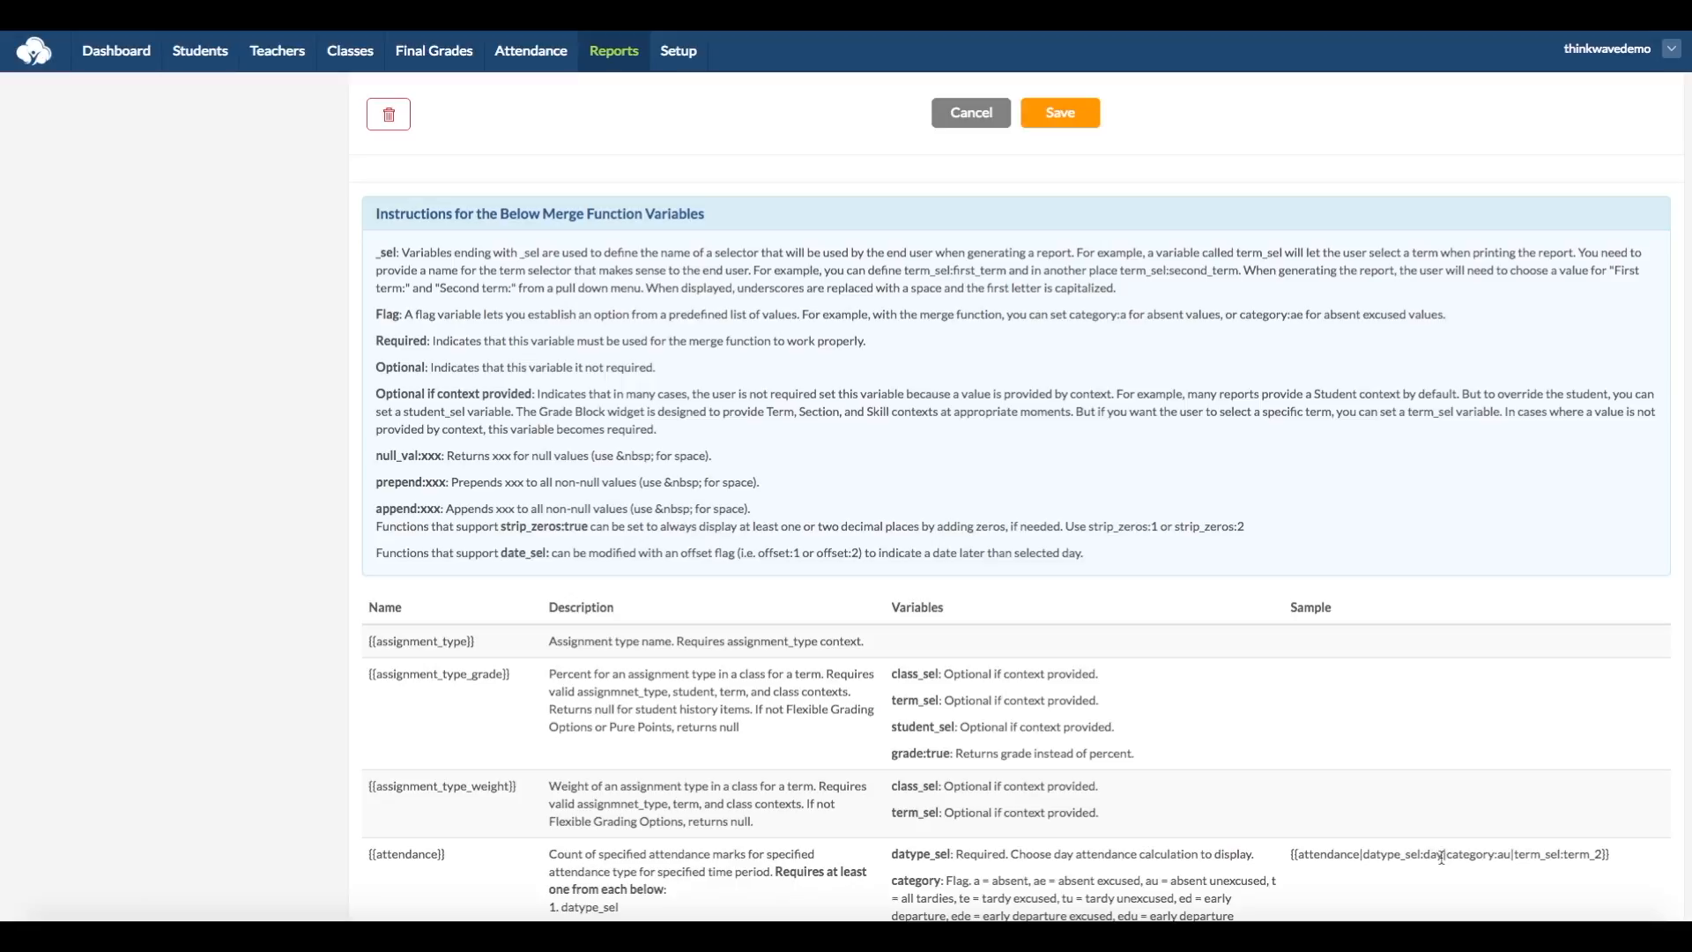
scroll(553, 780, "down", 11)
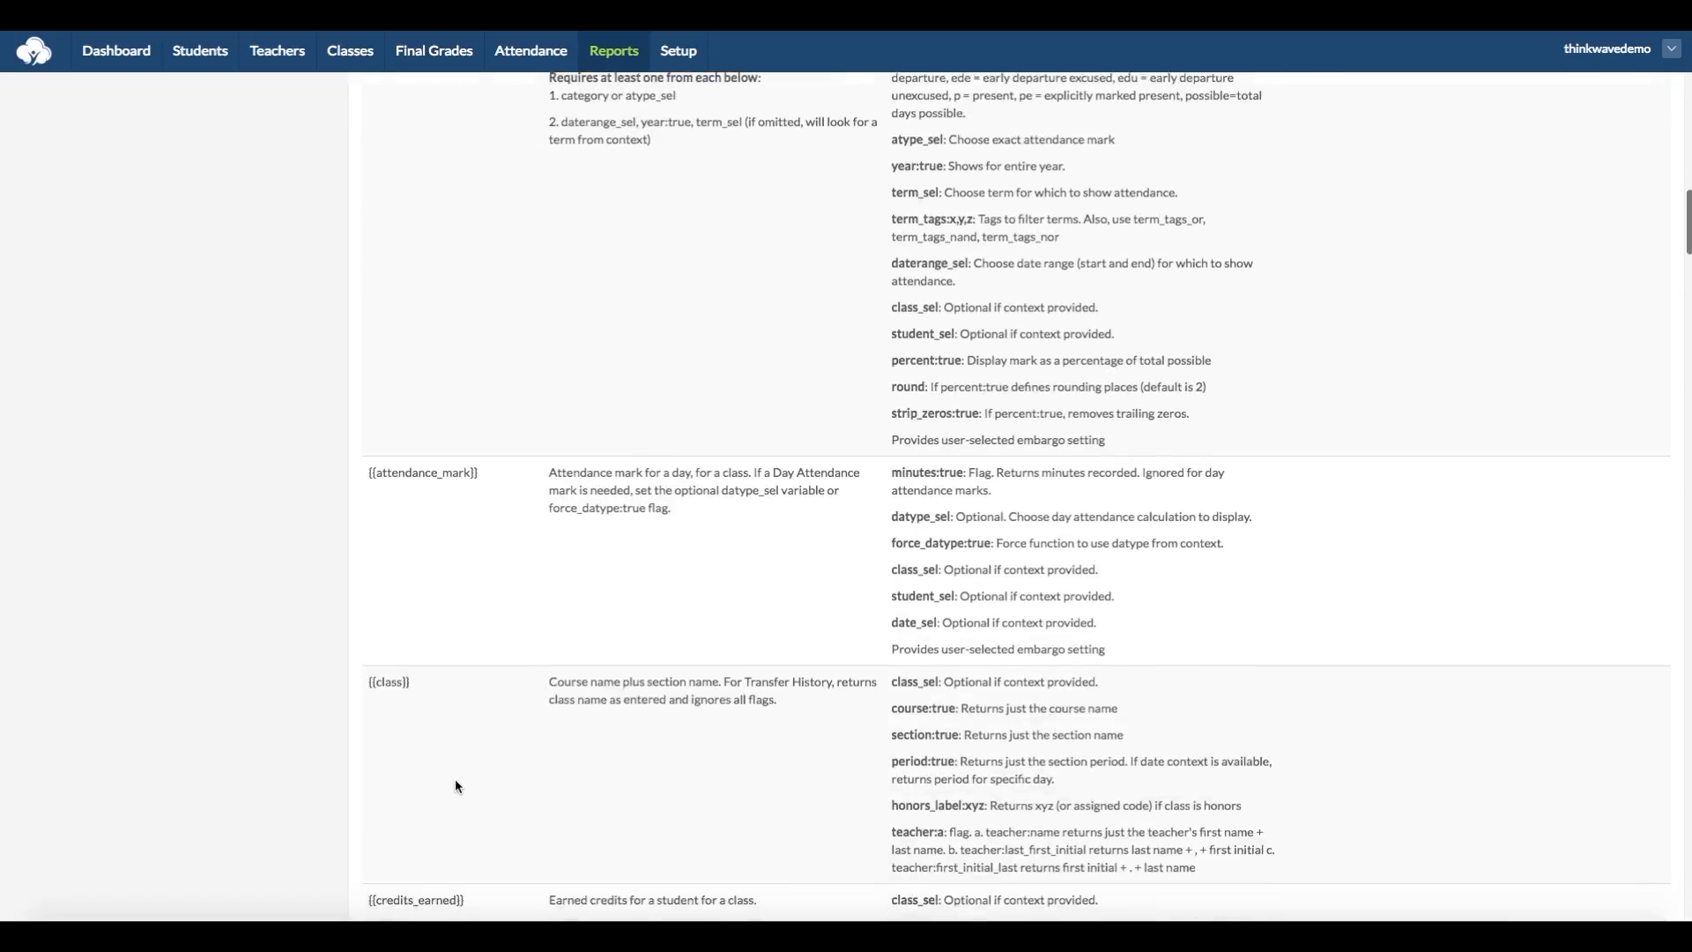
left_click_drag(413, 525, 367, 524)
key("ctrl+c")
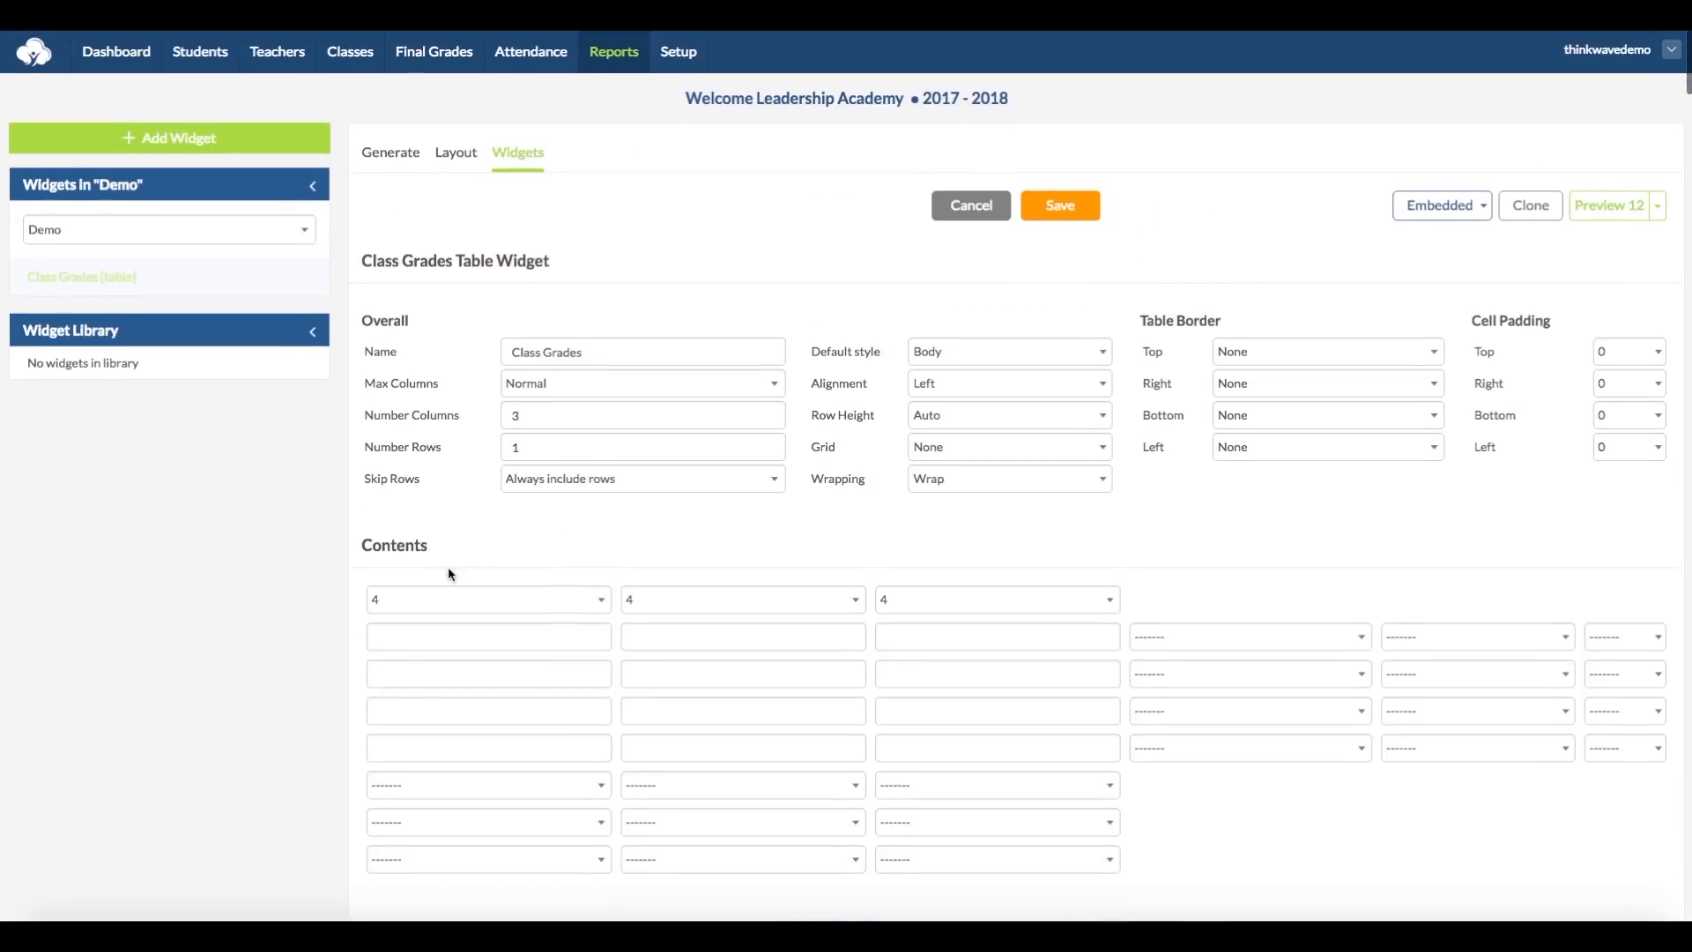
left_click(374, 636)
key("ctrl+v")
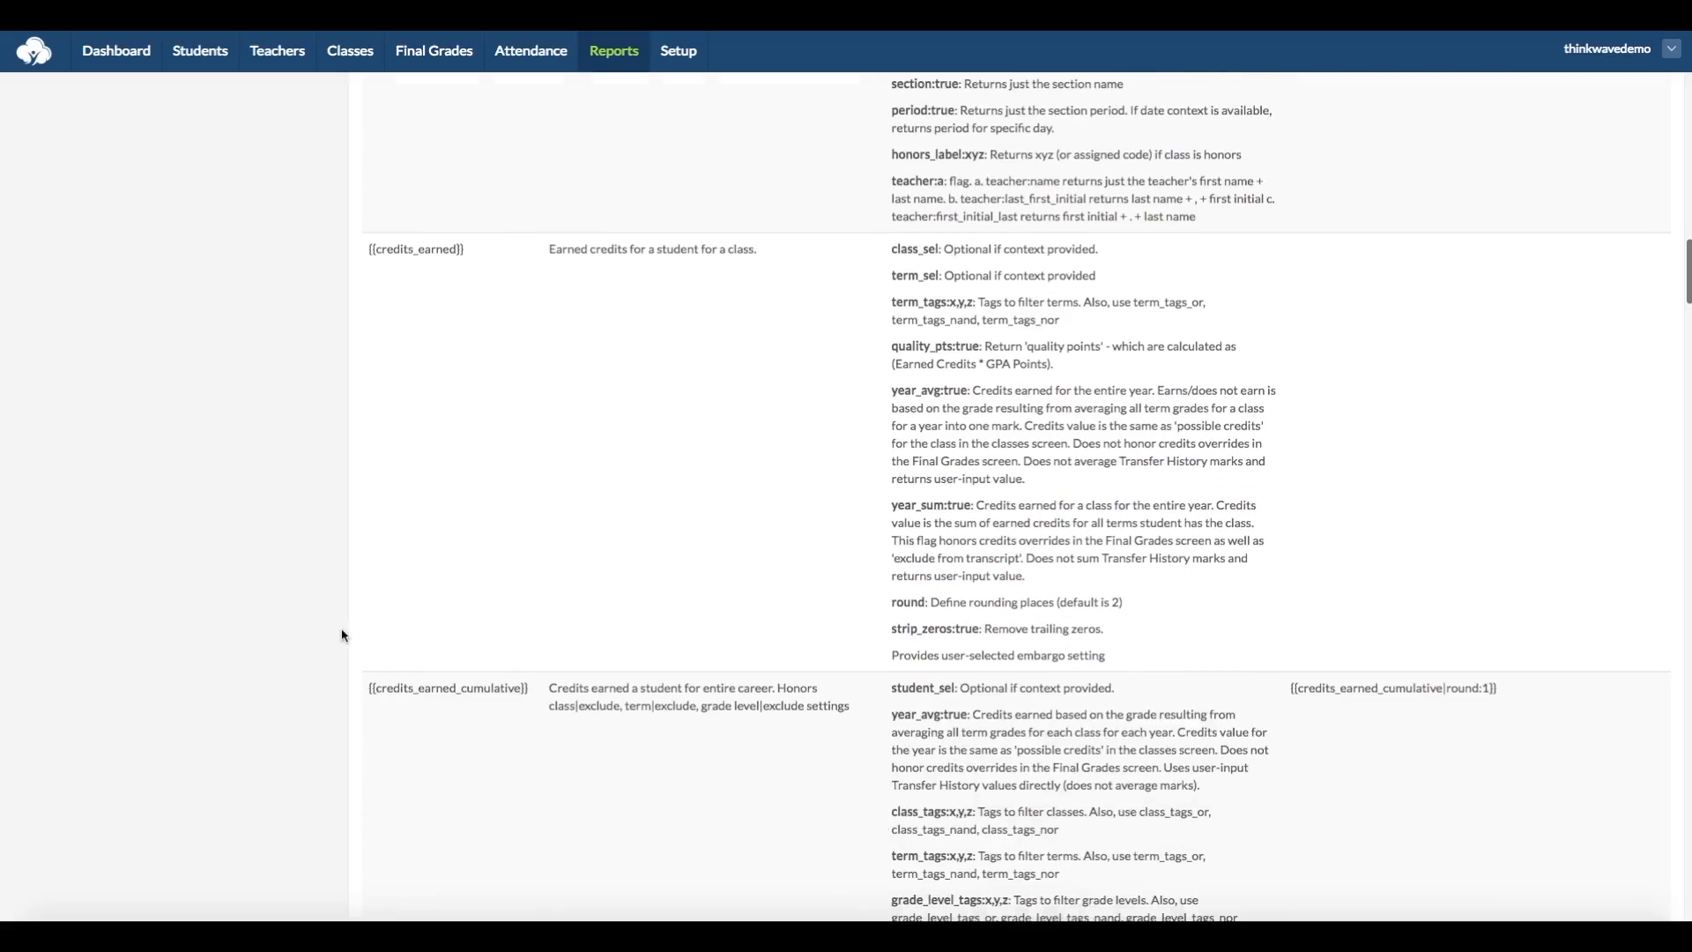
Step: Copy the {{final_grade}} merge function from the reference list into the second column of the first row
scroll(342, 634, "down", 20)
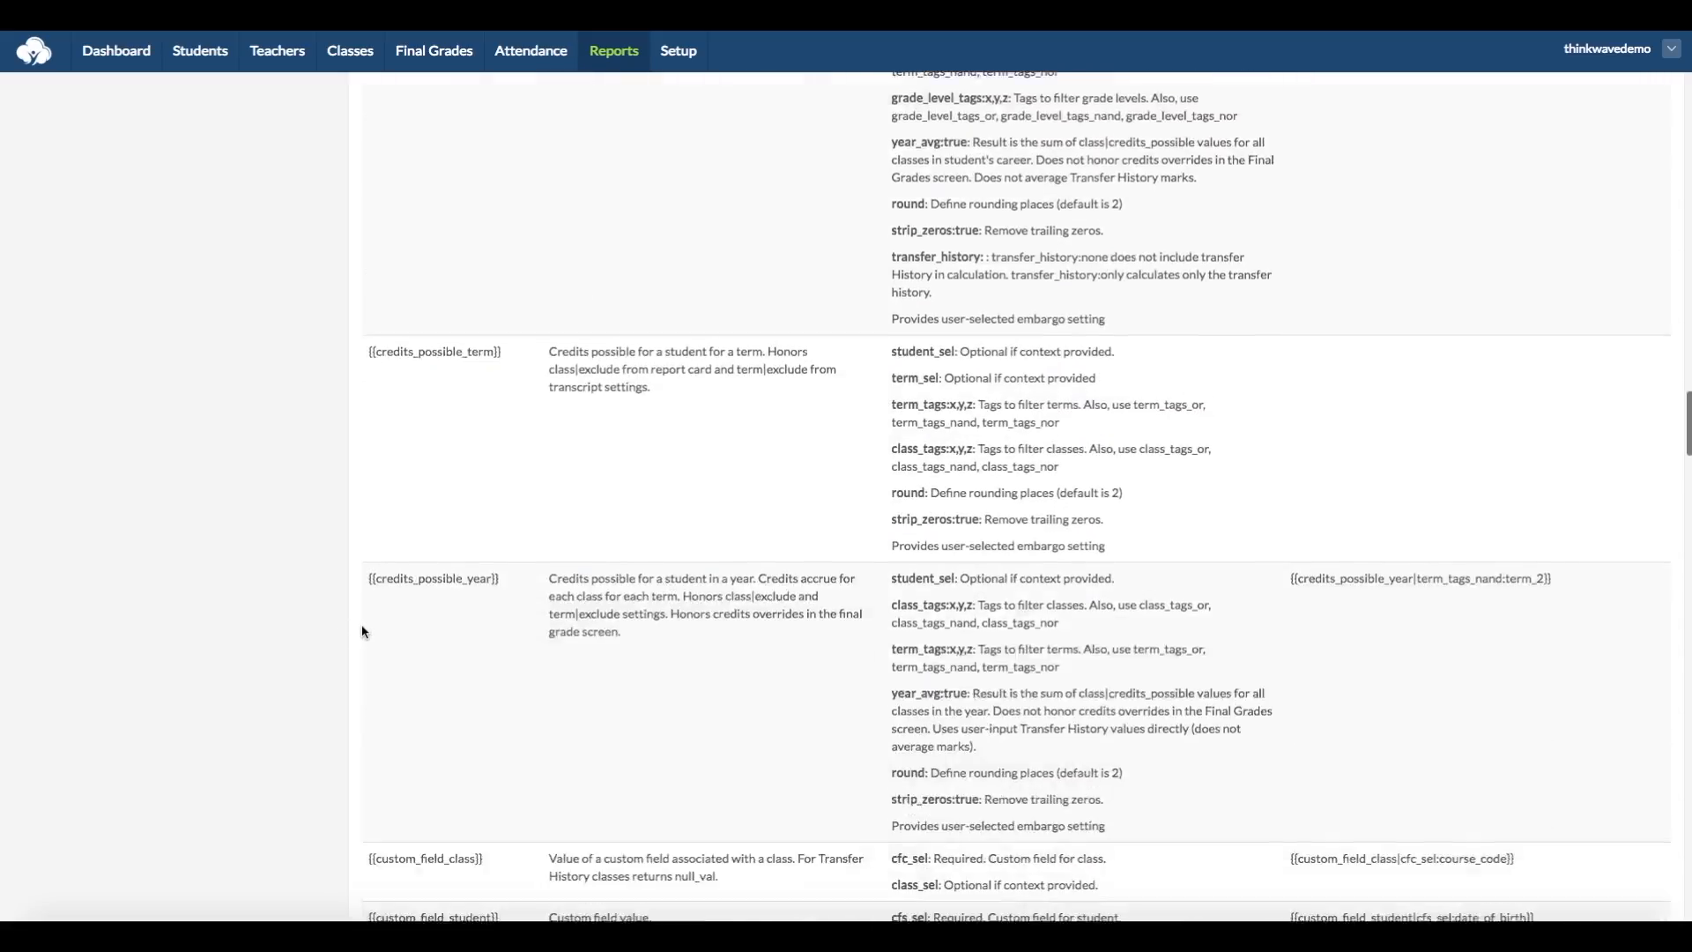
left_click_drag(453, 521, 367, 520)
key("ctrl+c")
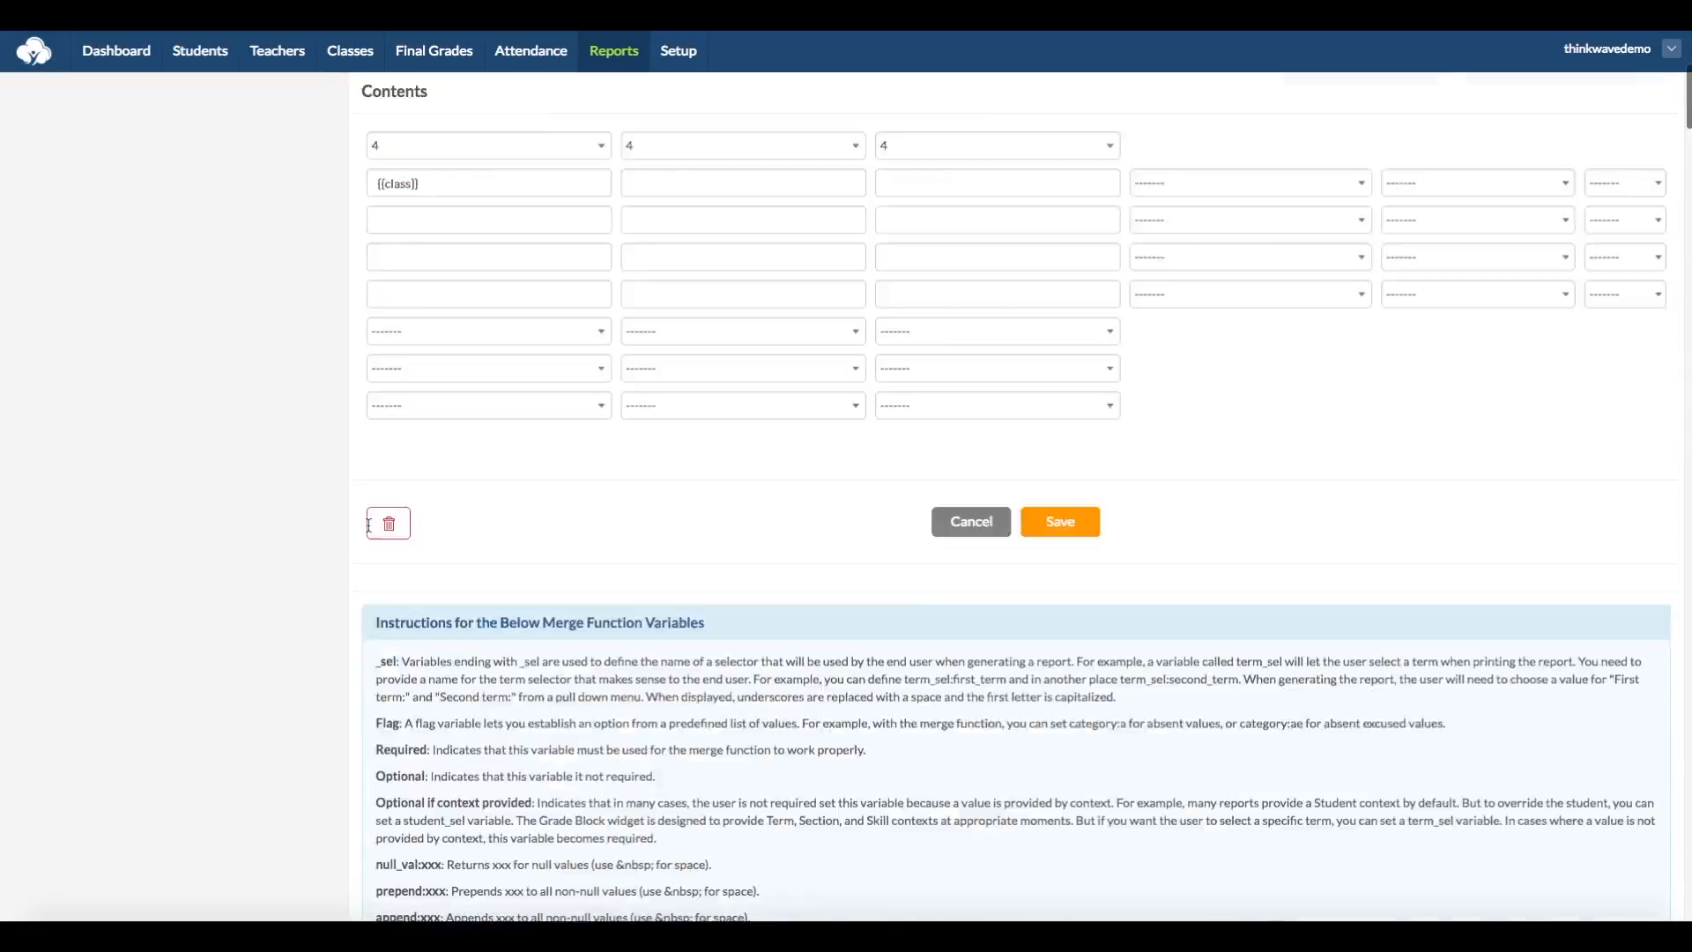
scroll(706, 467, "up", 4)
left_click(706, 467)
key("ctrl+v")
Step: Copy the {{credits_earned}} merge function into the third column of the first row and save the widget
scroll(351, 605, "down", 20)
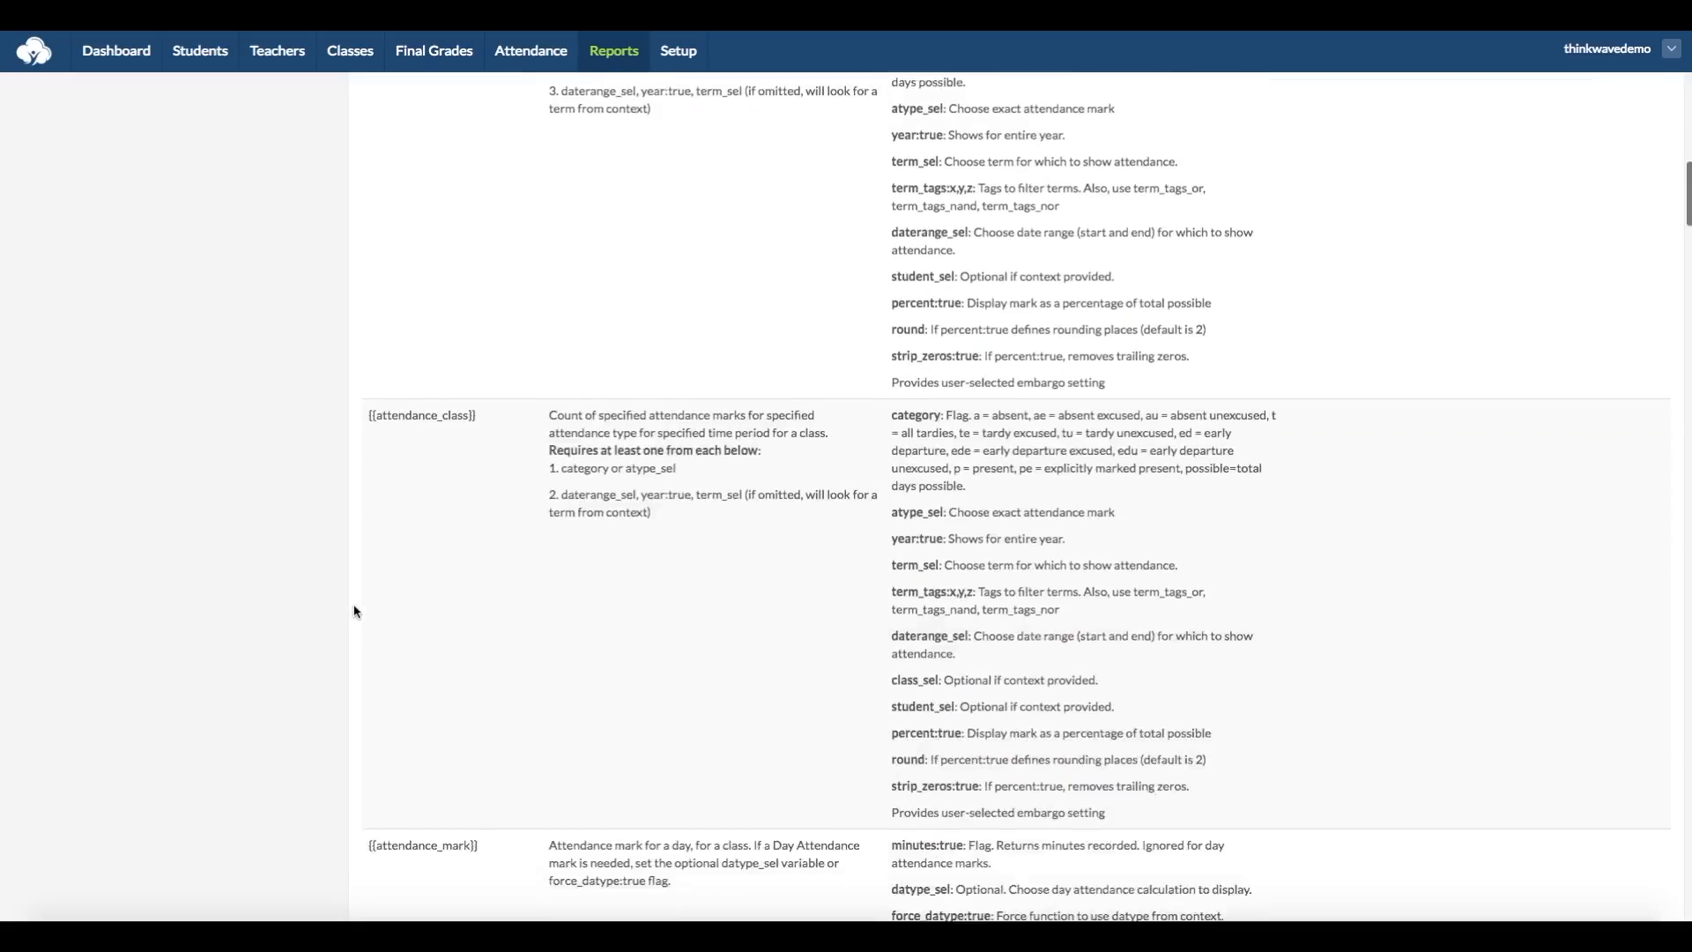
scroll(486, 537, "up", 6)
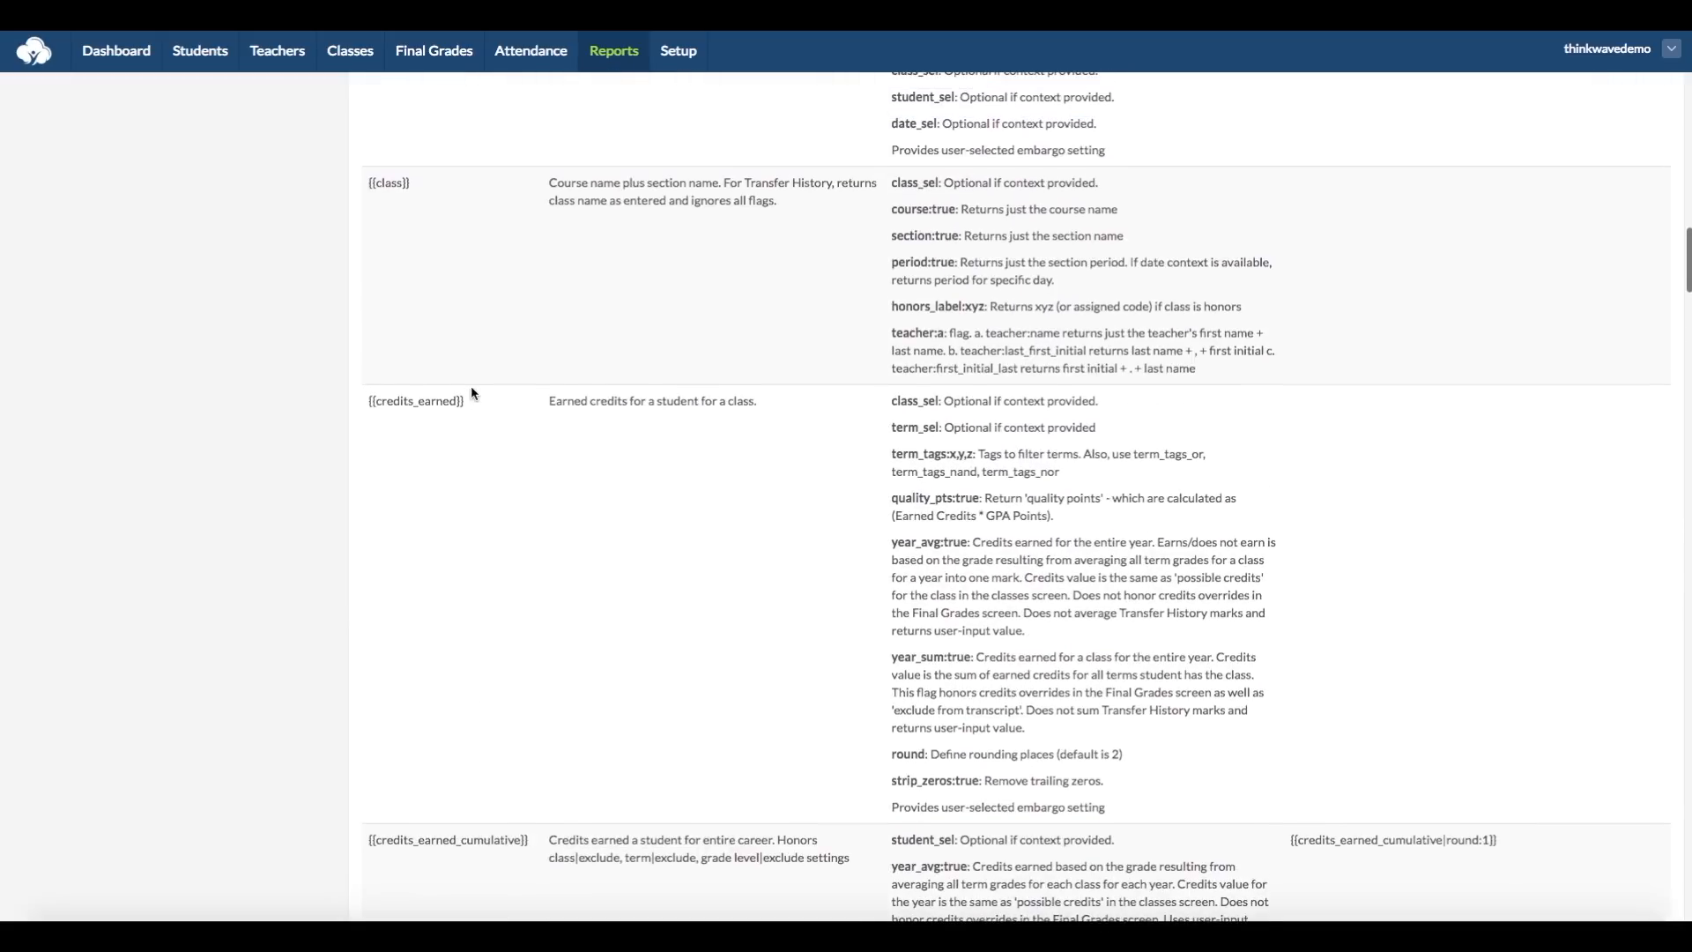
left_click_drag(415, 401, 369, 401)
key("ctrl+c")
scroll(504, 421, "up", 20)
left_click(933, 632)
key("ctrl+v")
left_click(1064, 206)
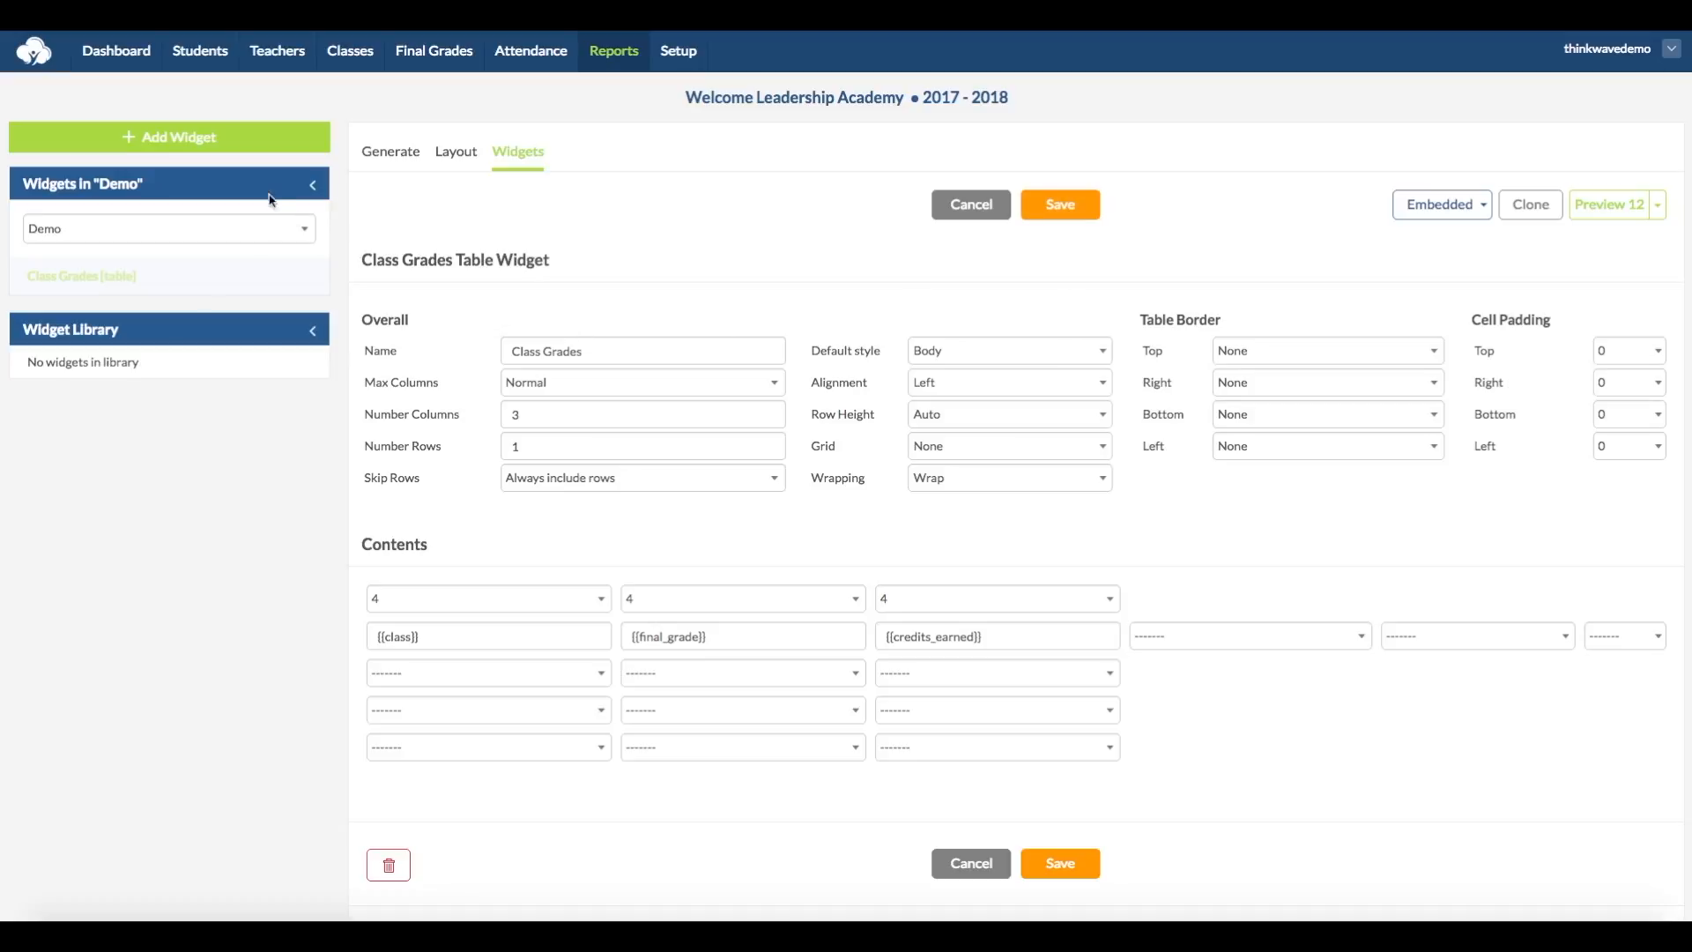
Step: Add a widget named Class Cycler to the Demo report, using the type Class cycler (each class in a term)
left_click(192, 141)
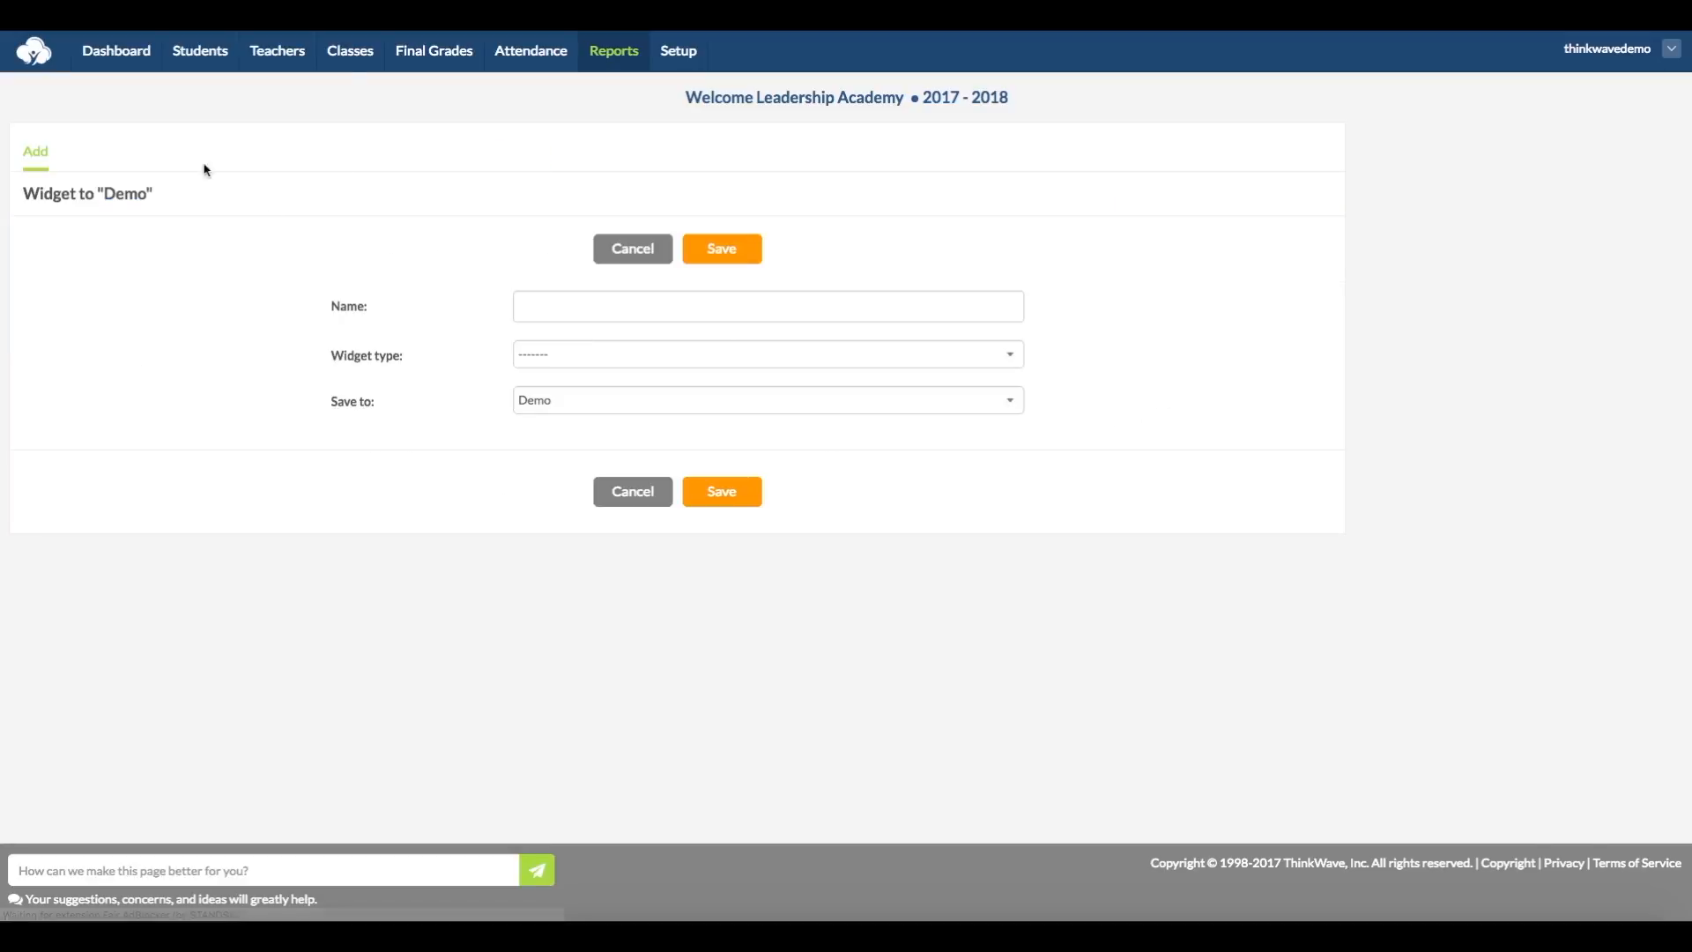
left_click(561, 309)
type("Class Cycler")
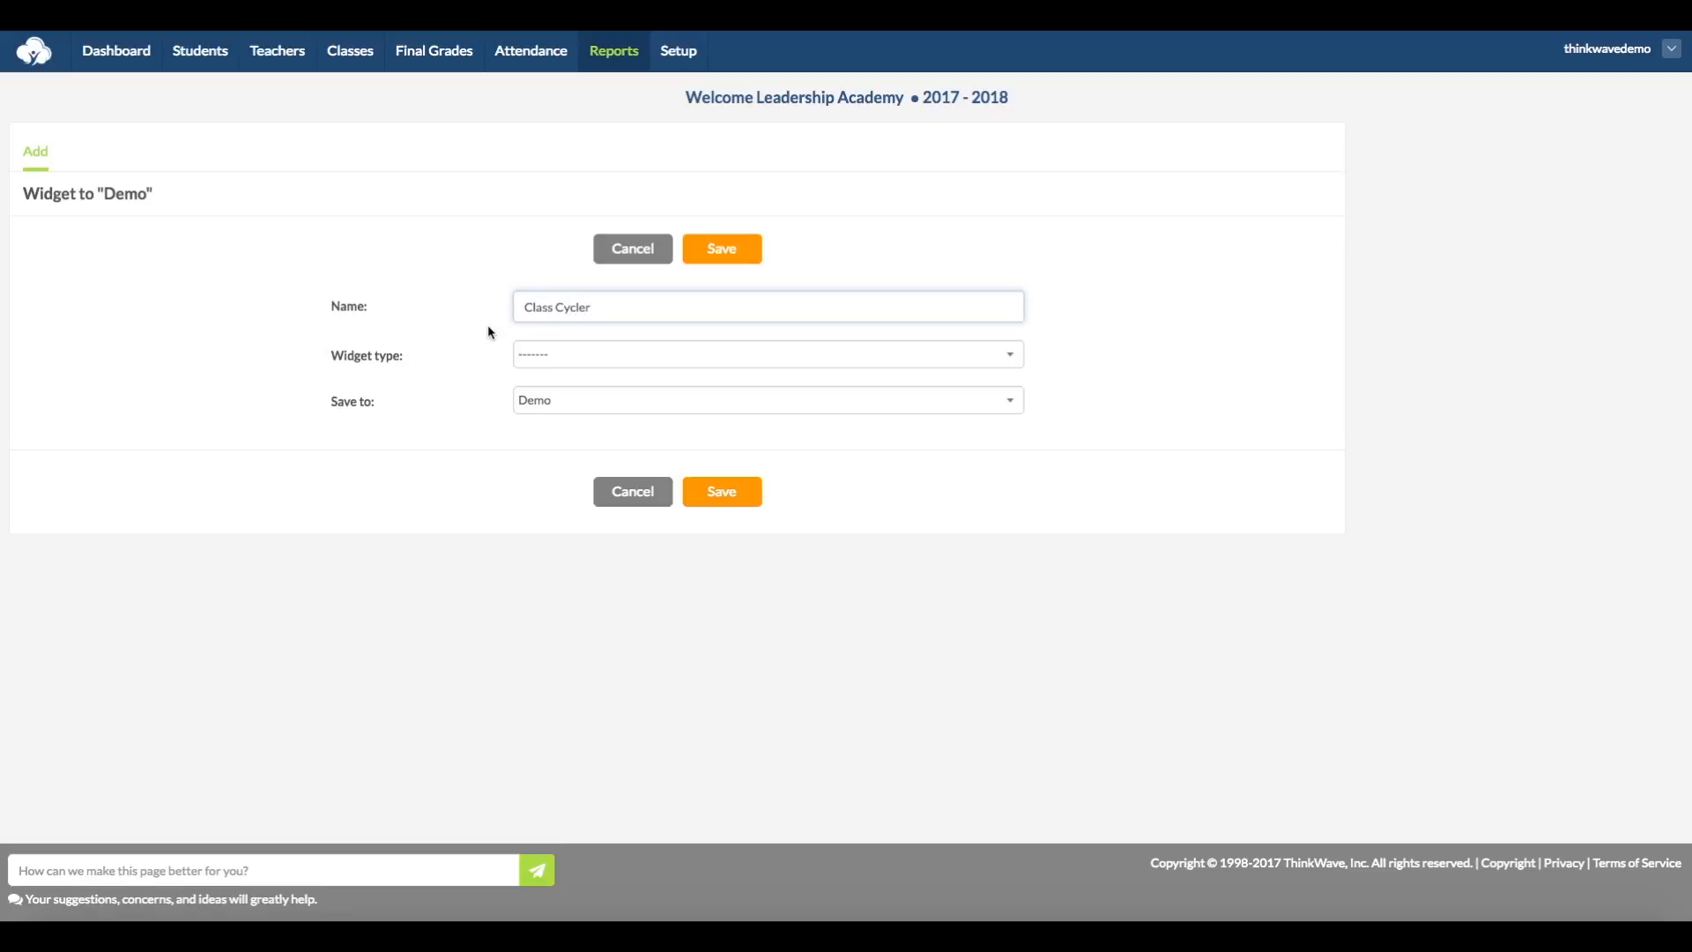
left_click(613, 355)
left_click(718, 474)
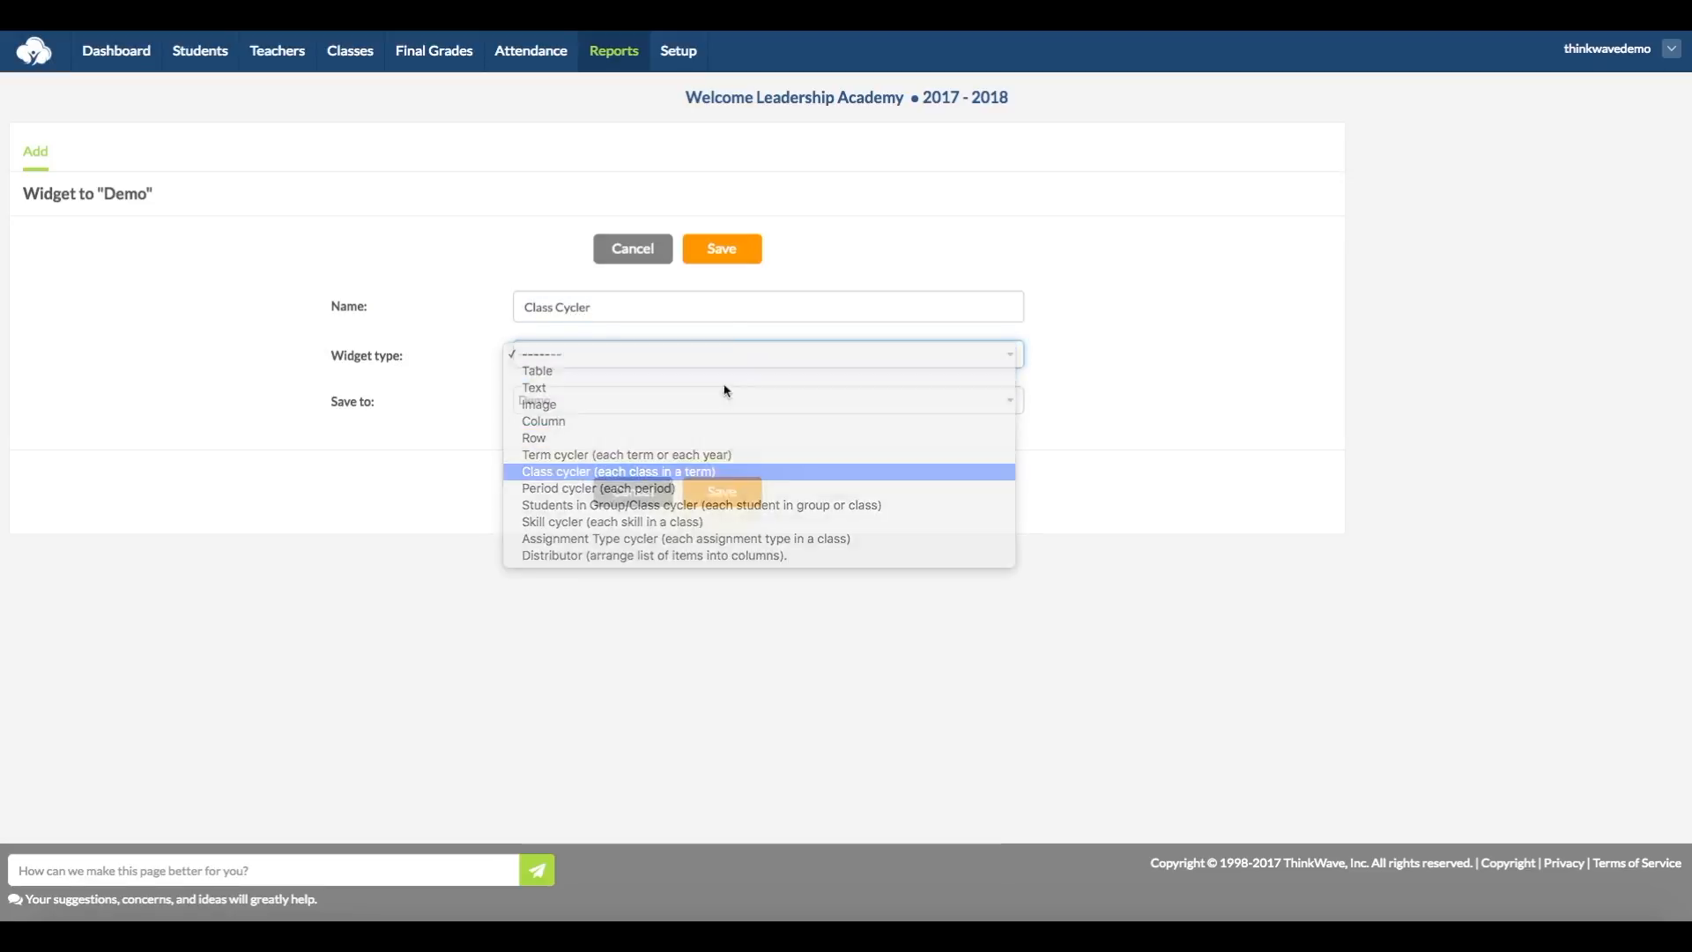
left_click(722, 250)
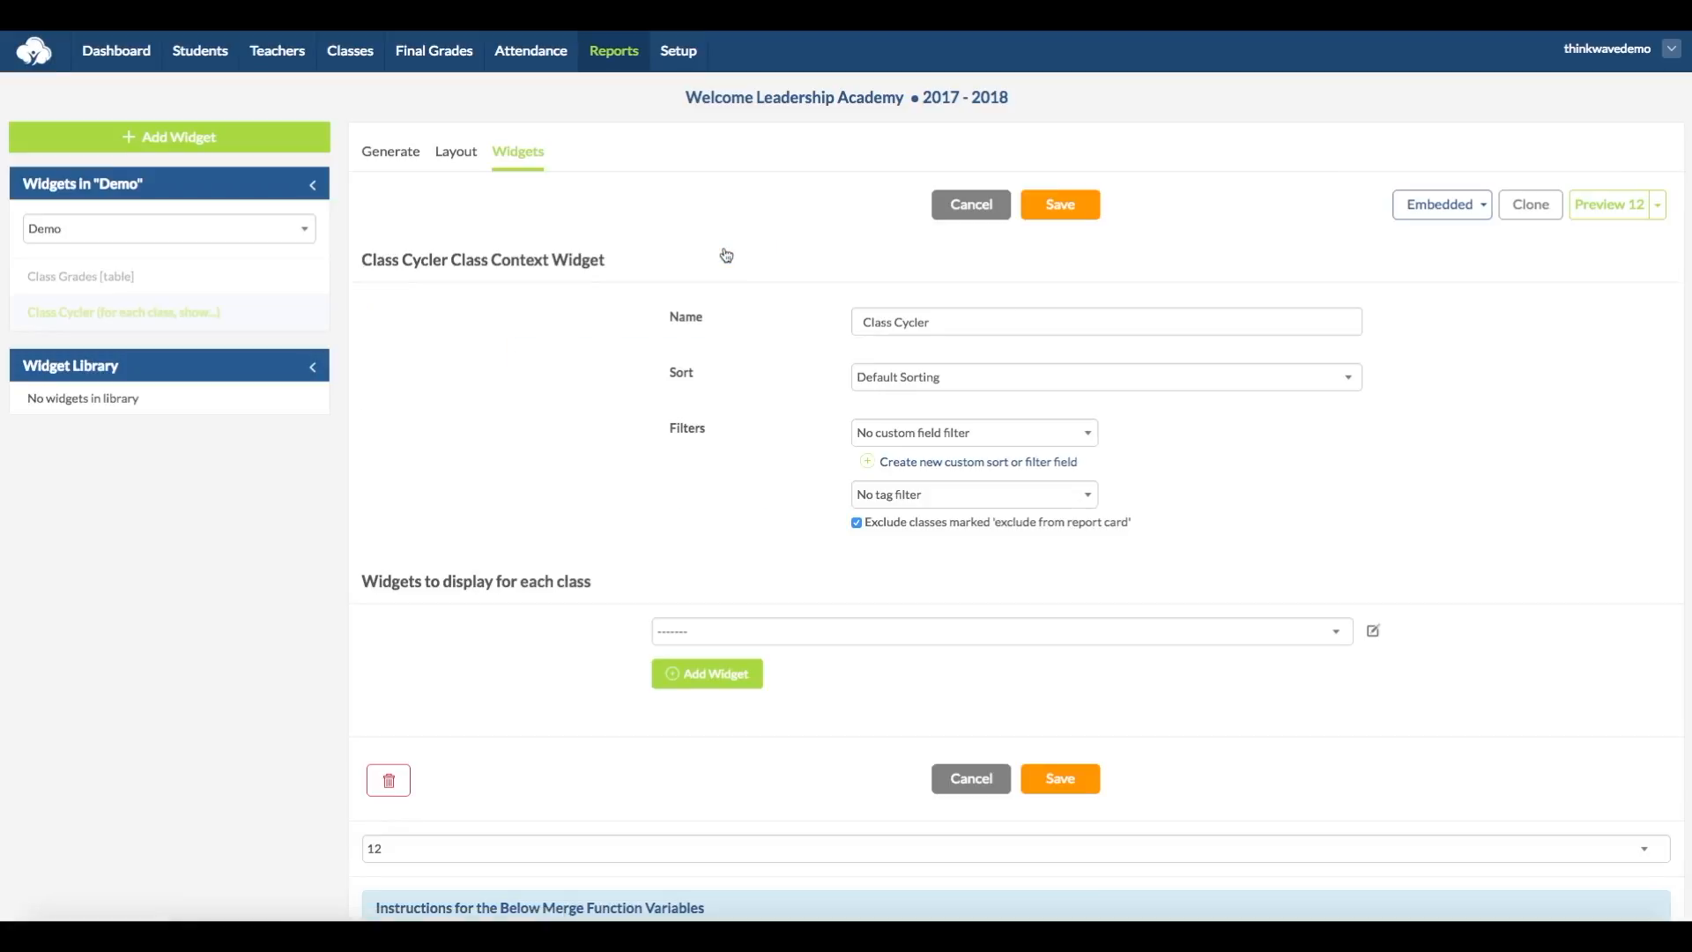
Step: Set the Class Cycler to display the Class Grades table for each class and save the widget
left_click(1012, 631)
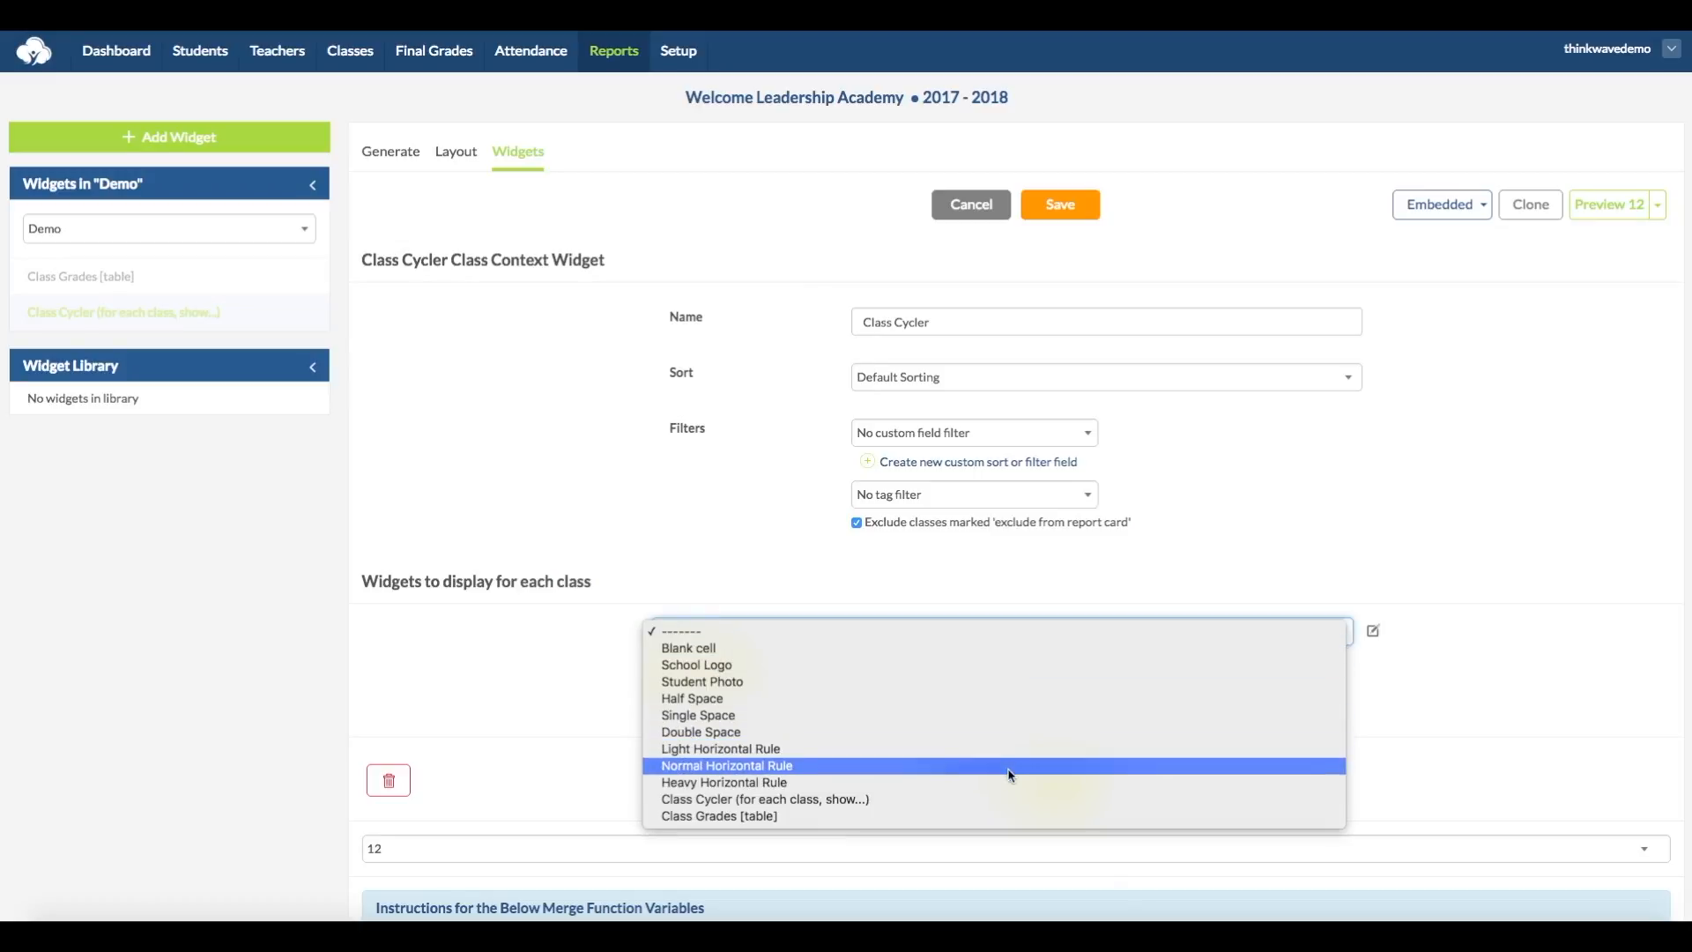
left_click(1003, 816)
left_click(1053, 784)
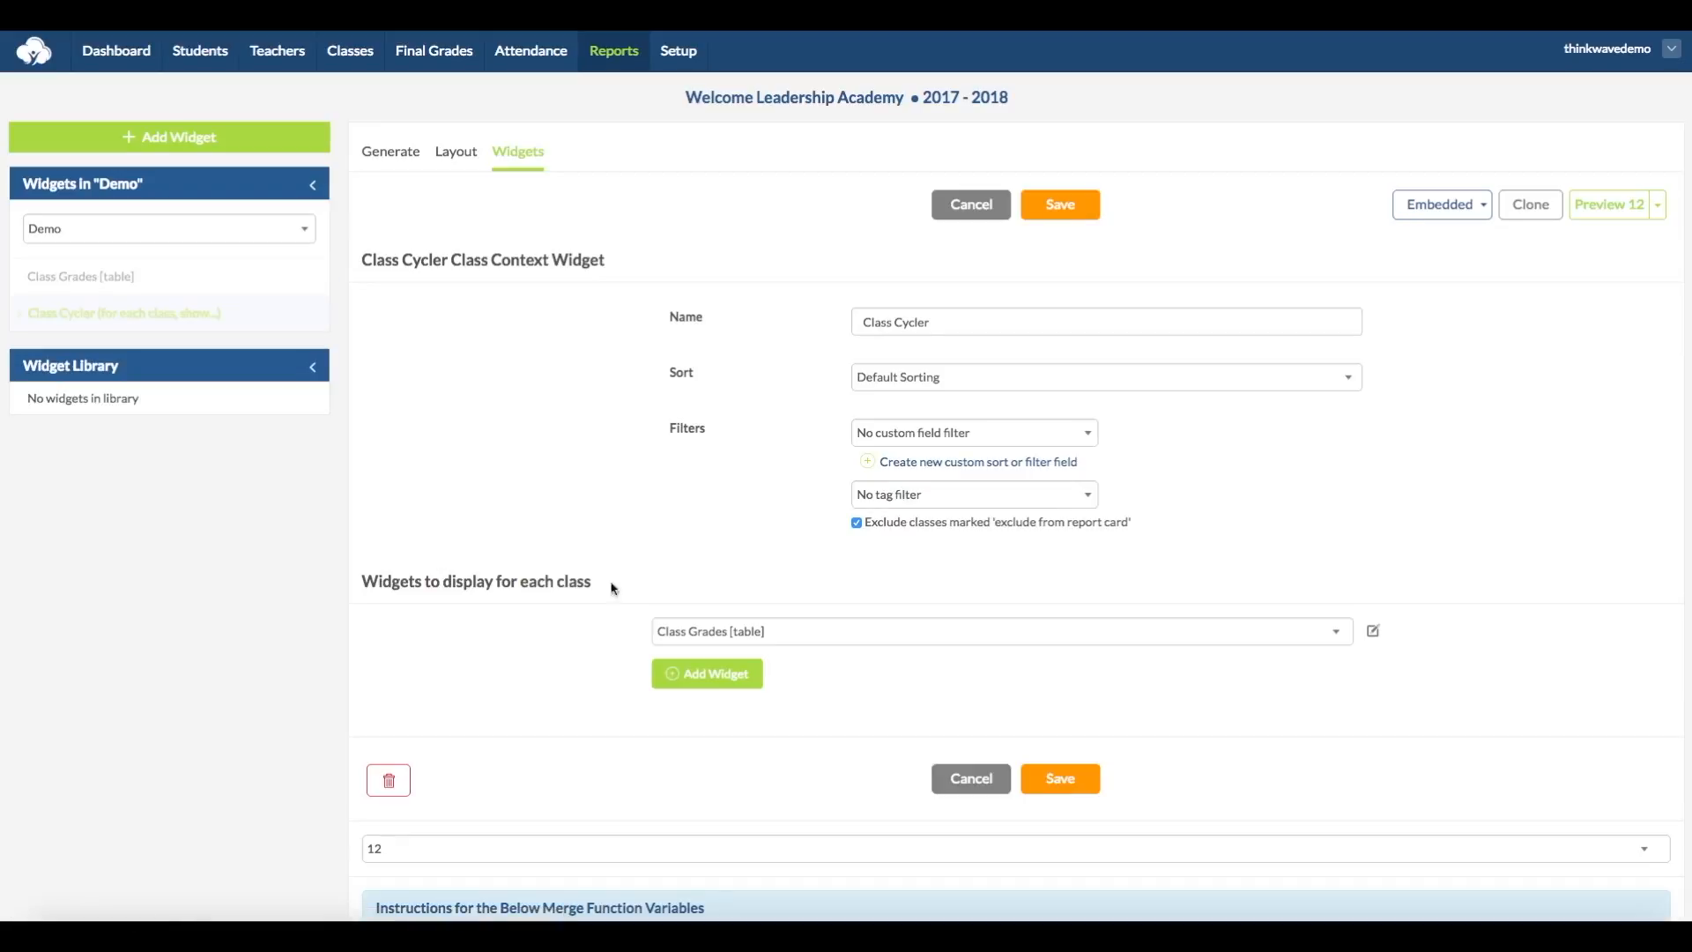
Step: Add a Table widget named Term Grades Header to the Demo report
left_click(196, 150)
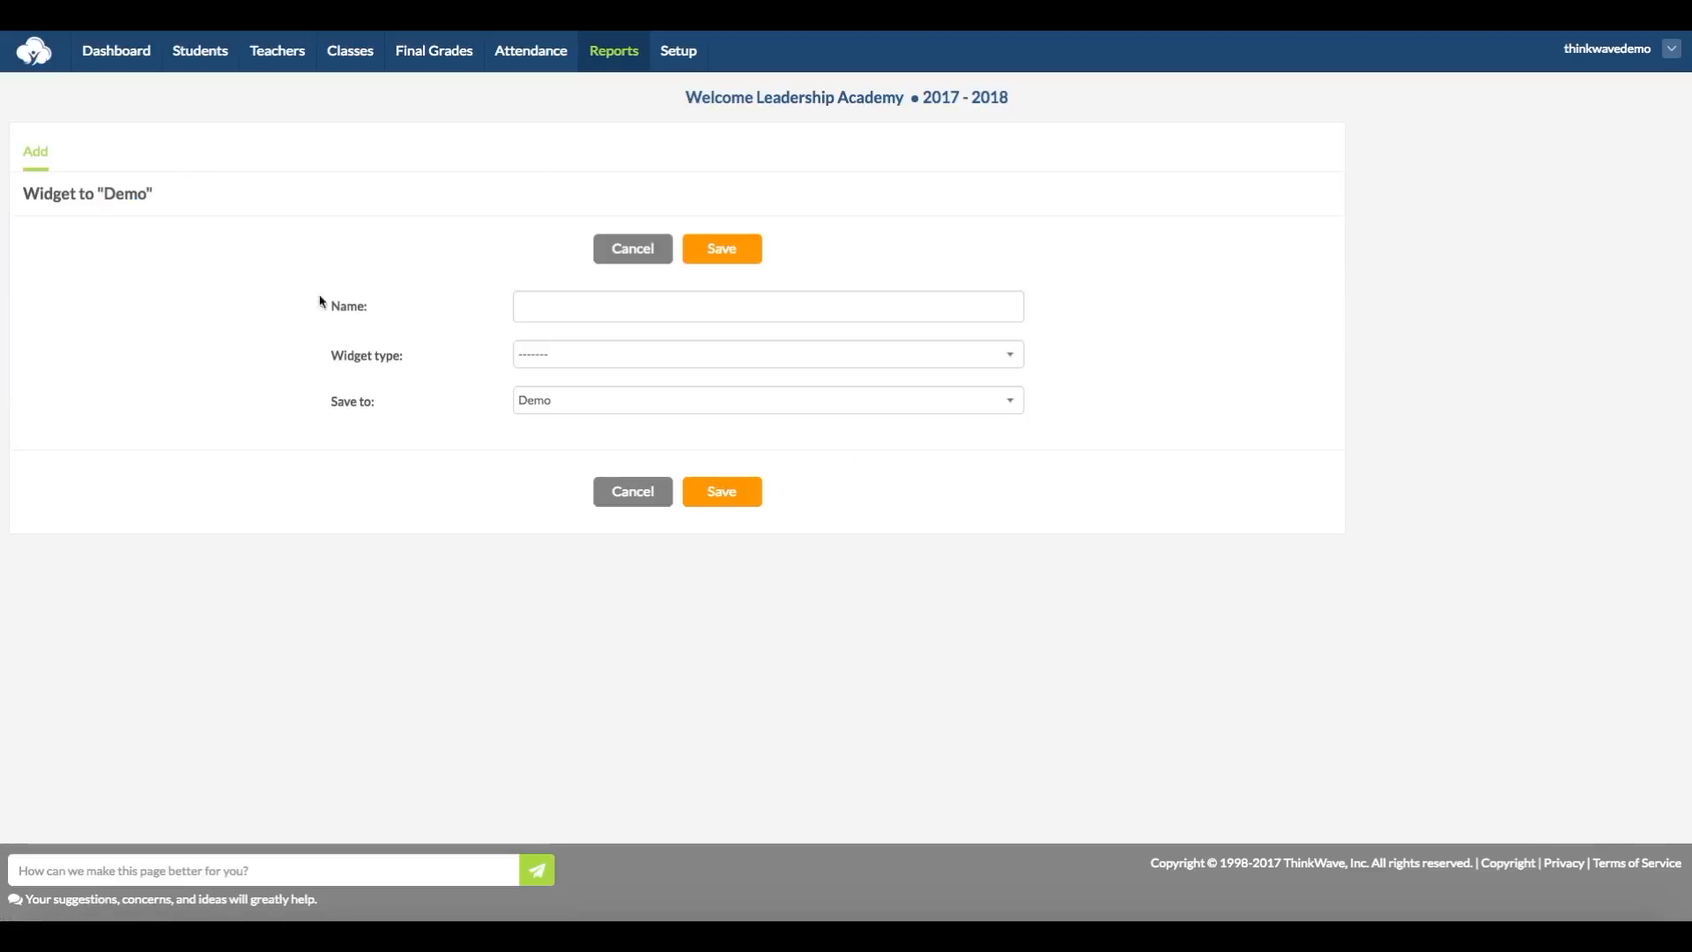
type("Term Grades Header")
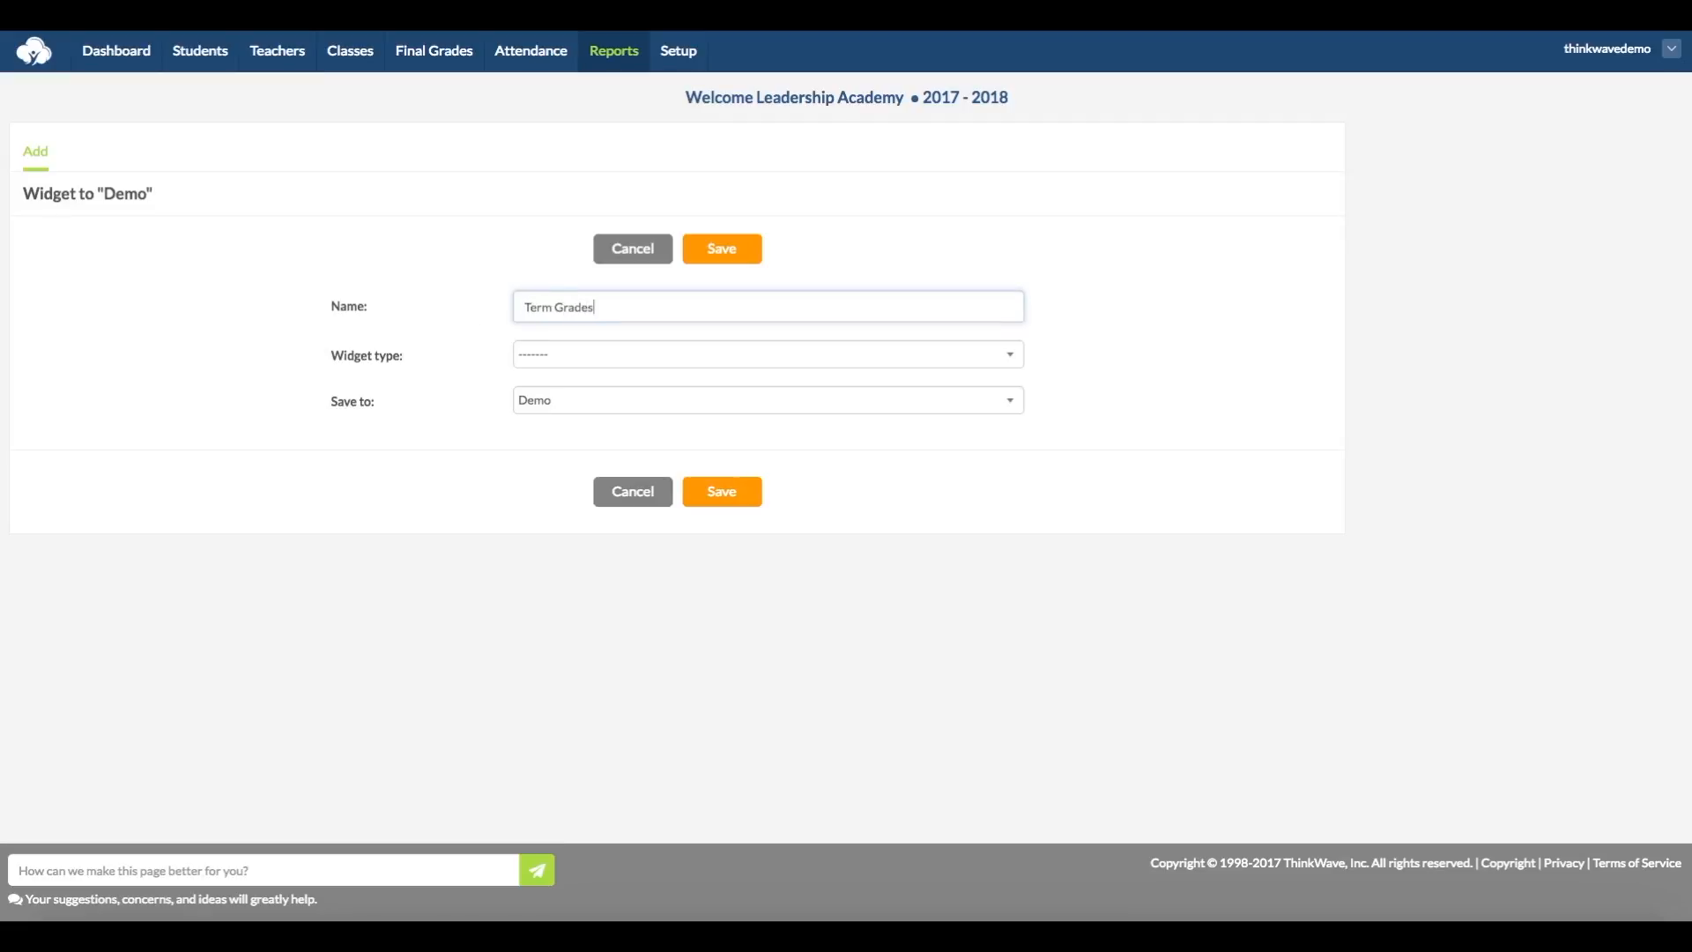
left_click(590, 354)
left_click(597, 370)
left_click(717, 248)
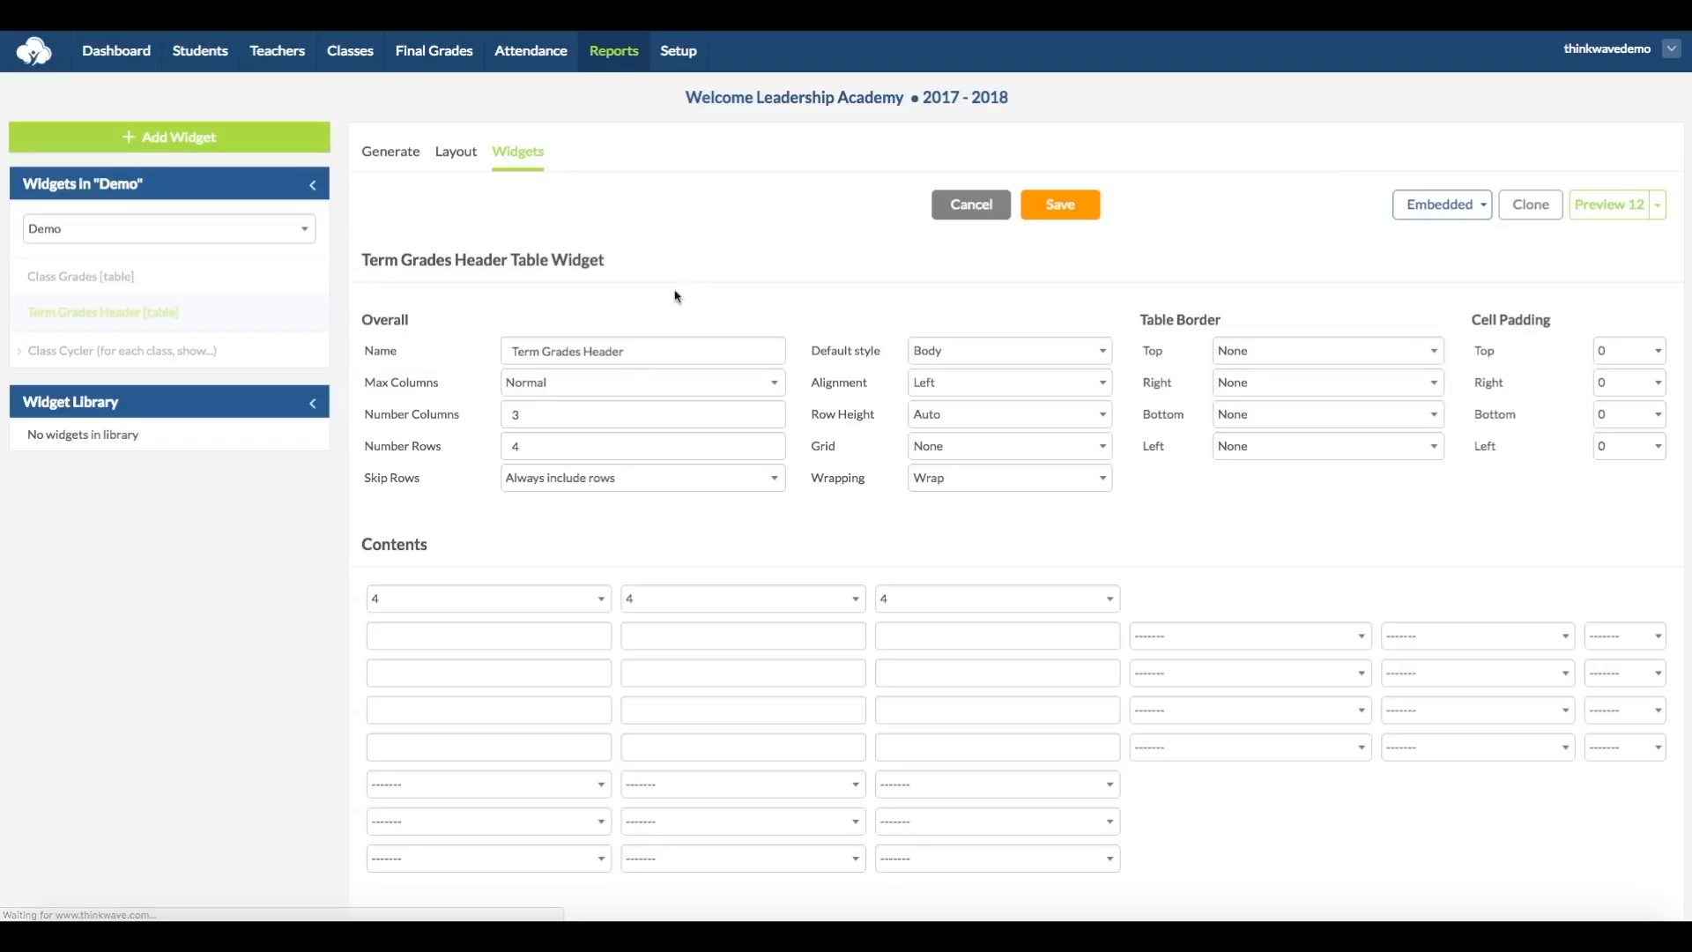
Step: Set the Term Grades Header table's number of rows to 1
left_click_drag(566, 443, 455, 451)
type("1")
left_click(494, 529)
Step: Copy the {{term}} merge function from the reference list into the first column of the header table's first row
scroll(495, 529, "down", 2)
scroll(351, 557, "down", 20)
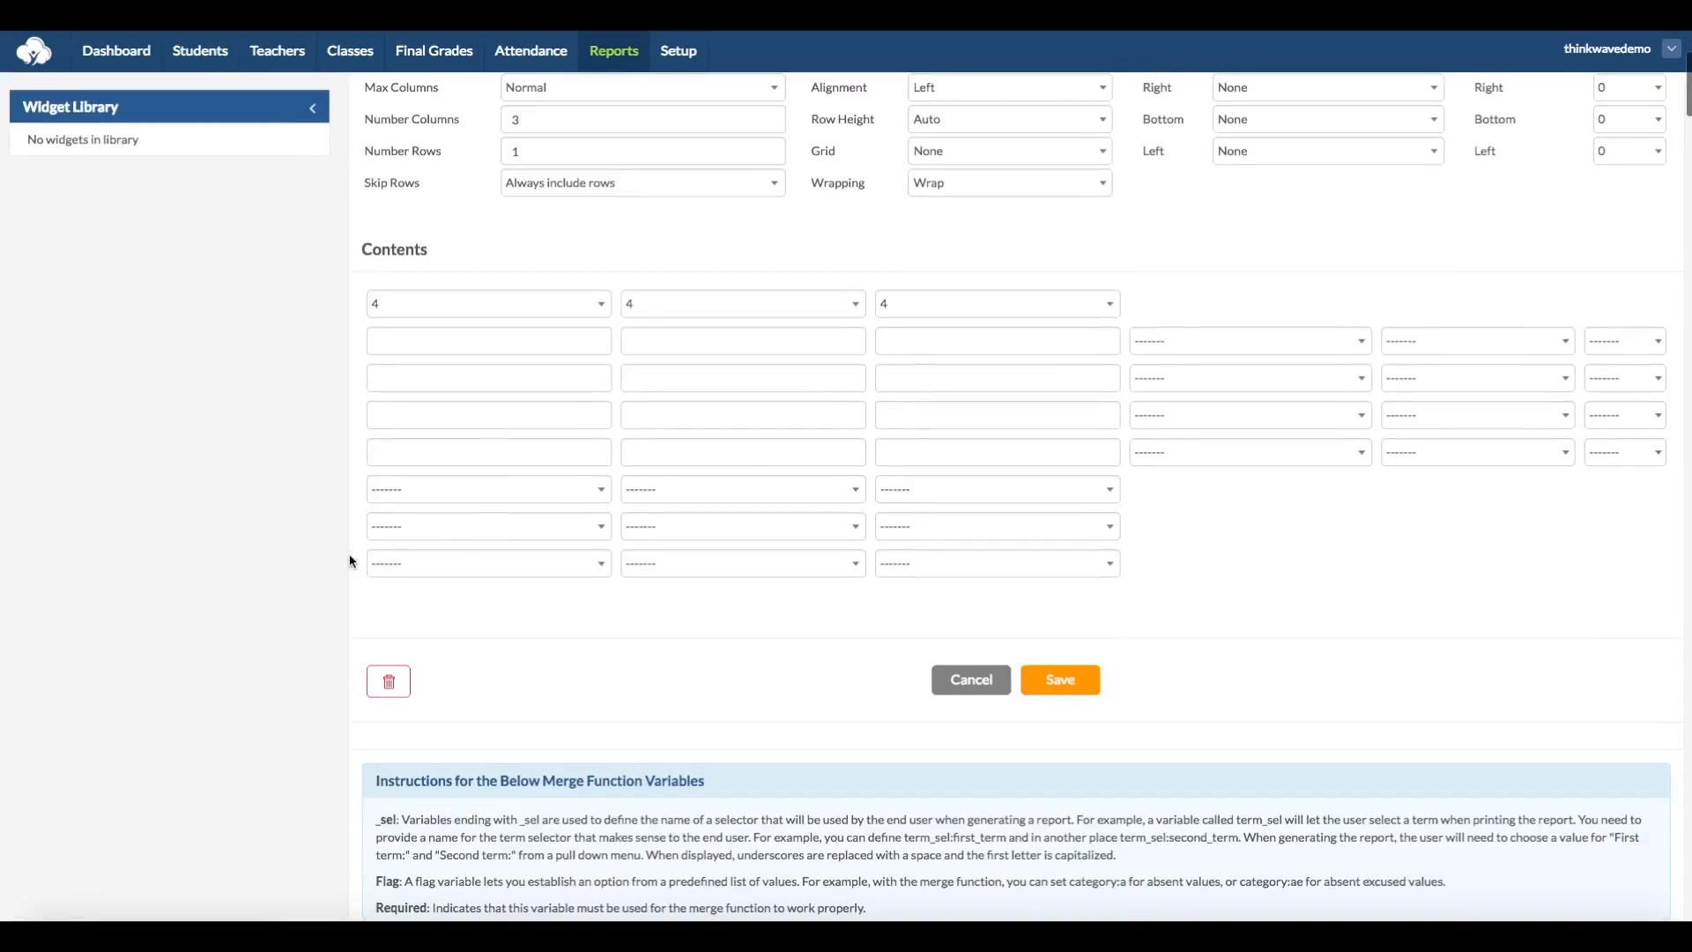
scroll(368, 548, "up", 5)
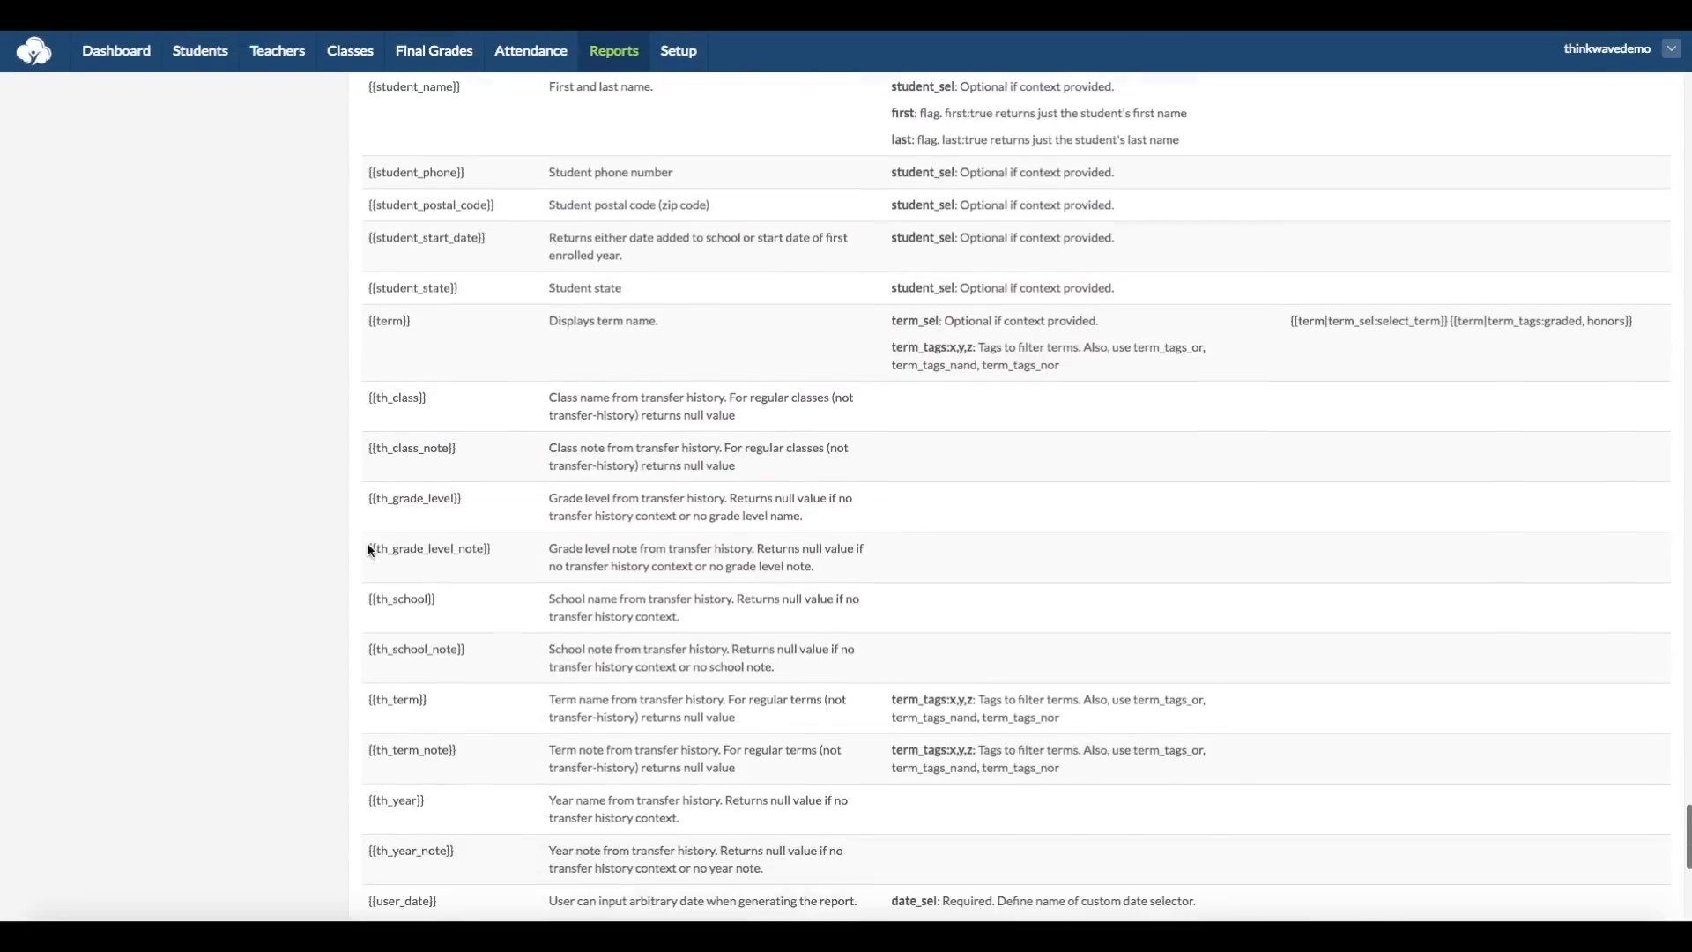
left_click_drag(410, 385, 363, 385)
key("ctrl+c")
scroll(484, 400, "up", 20)
scroll(484, 400, "down", 2)
left_click(375, 523)
key("ctrl+v")
Step: Enter the headings Final Grade and Credits Earned in the second and third columns of the header table's first row
left_click(653, 521)
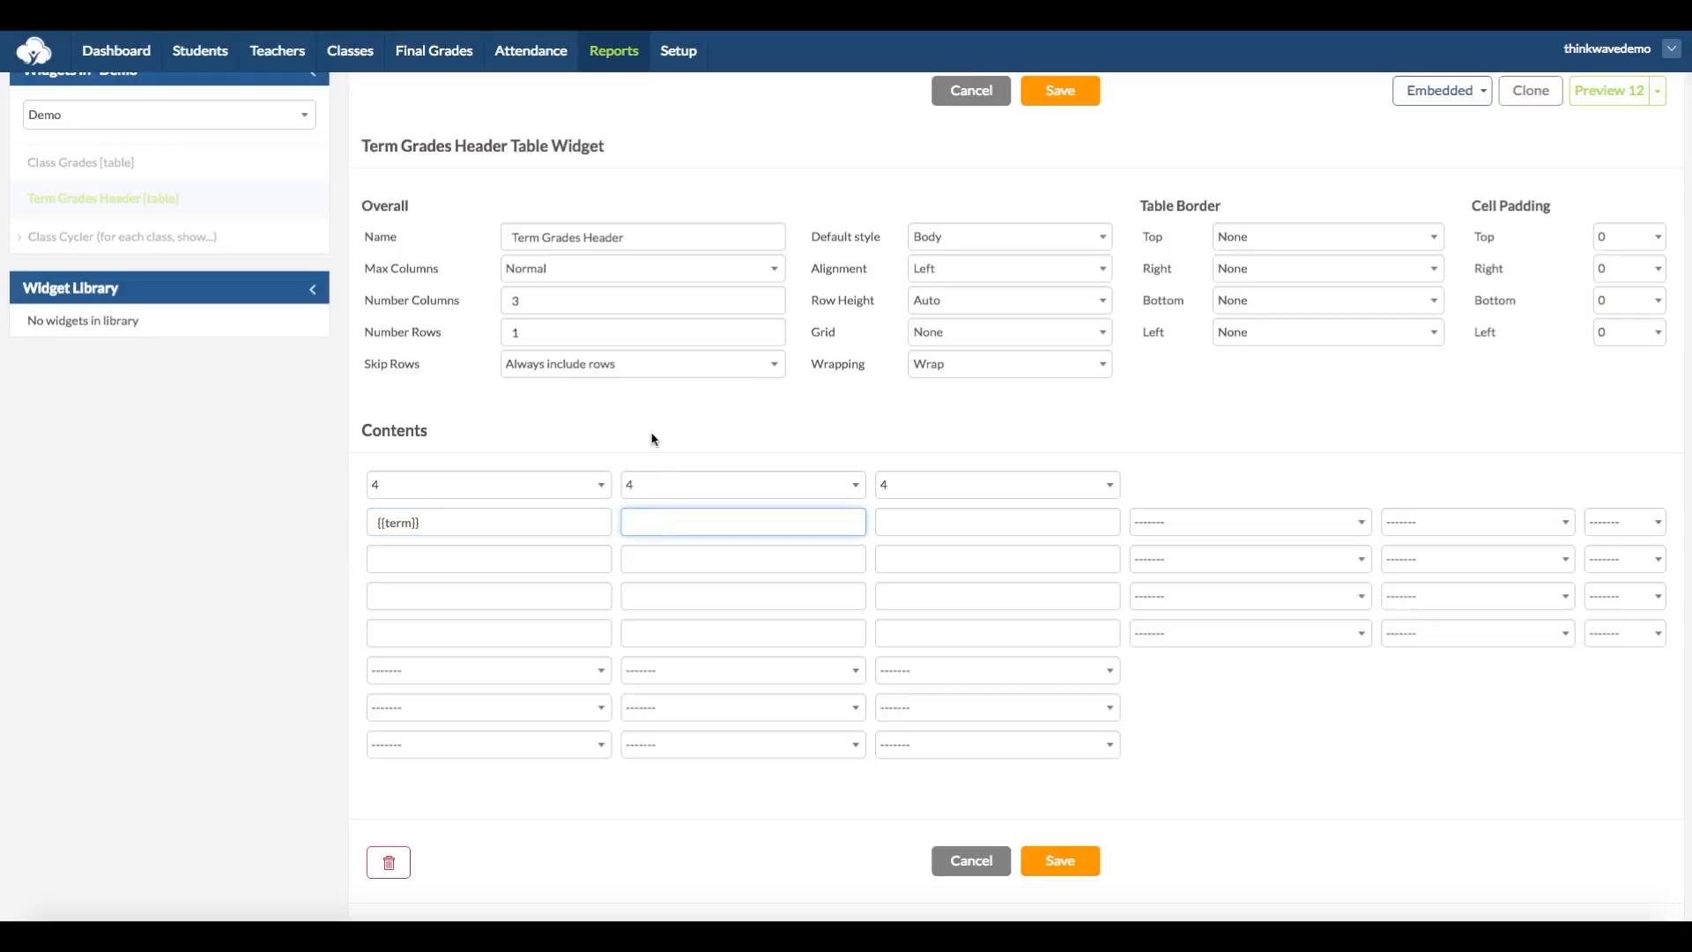
type("Final Grade")
left_click(900, 520)
type("Credits Earned")
Step: Format the header row with the Body (inverse) style and Medium-dark Shade, and save the widget
left_click(1221, 522)
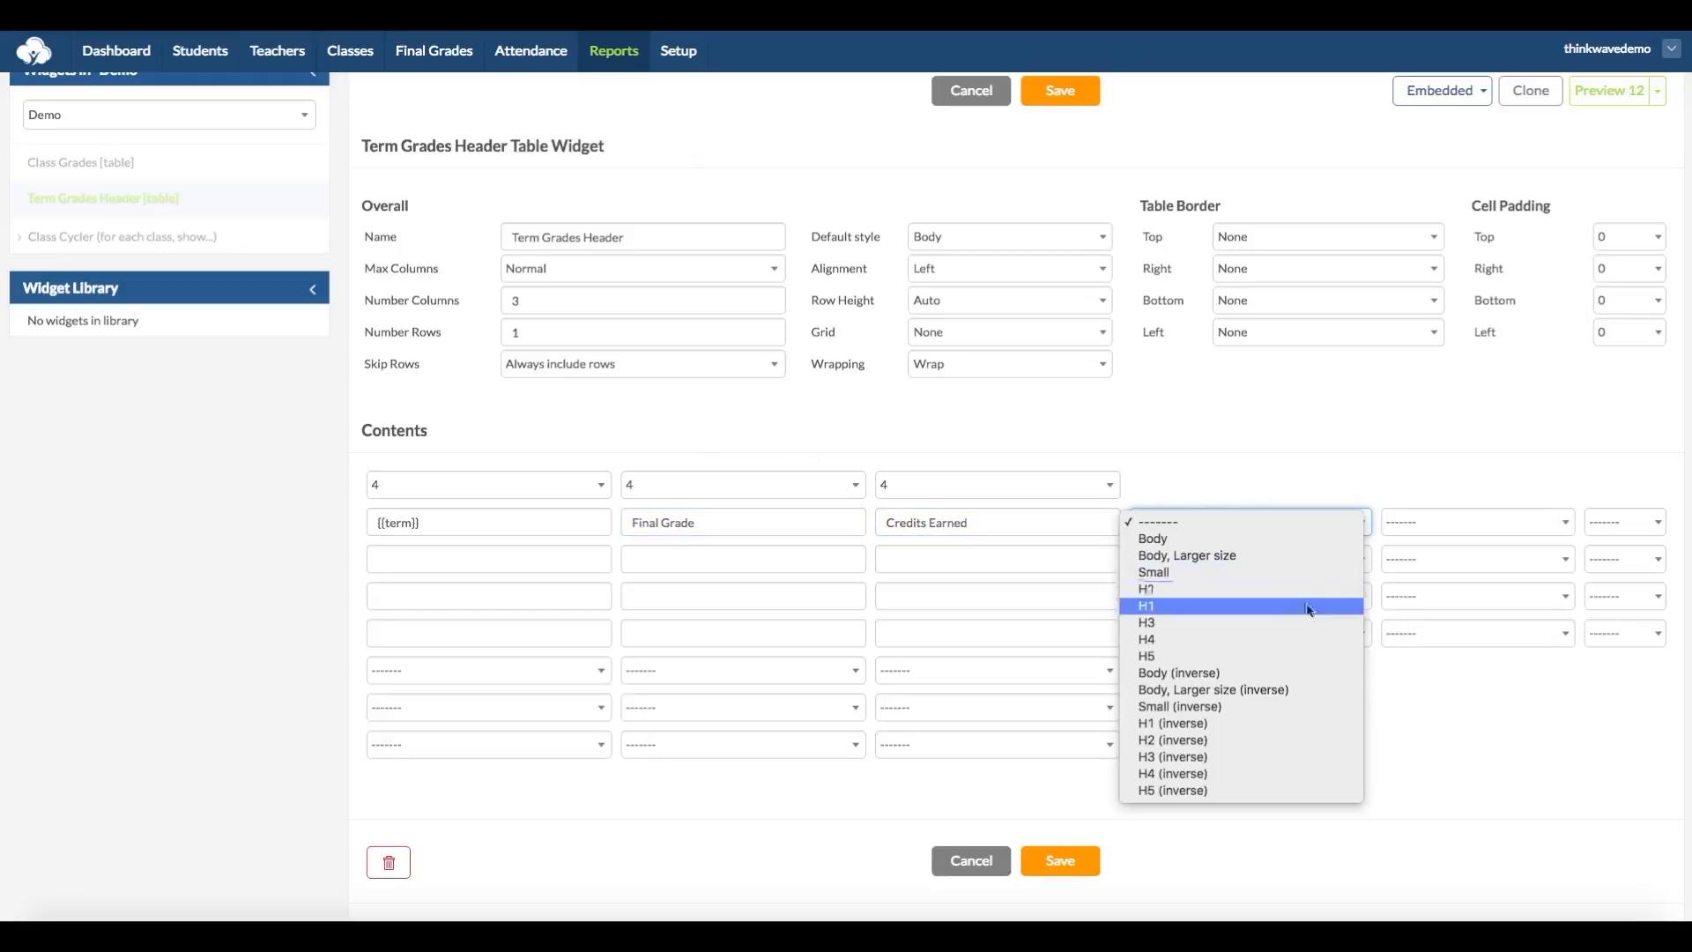
left_click(1305, 675)
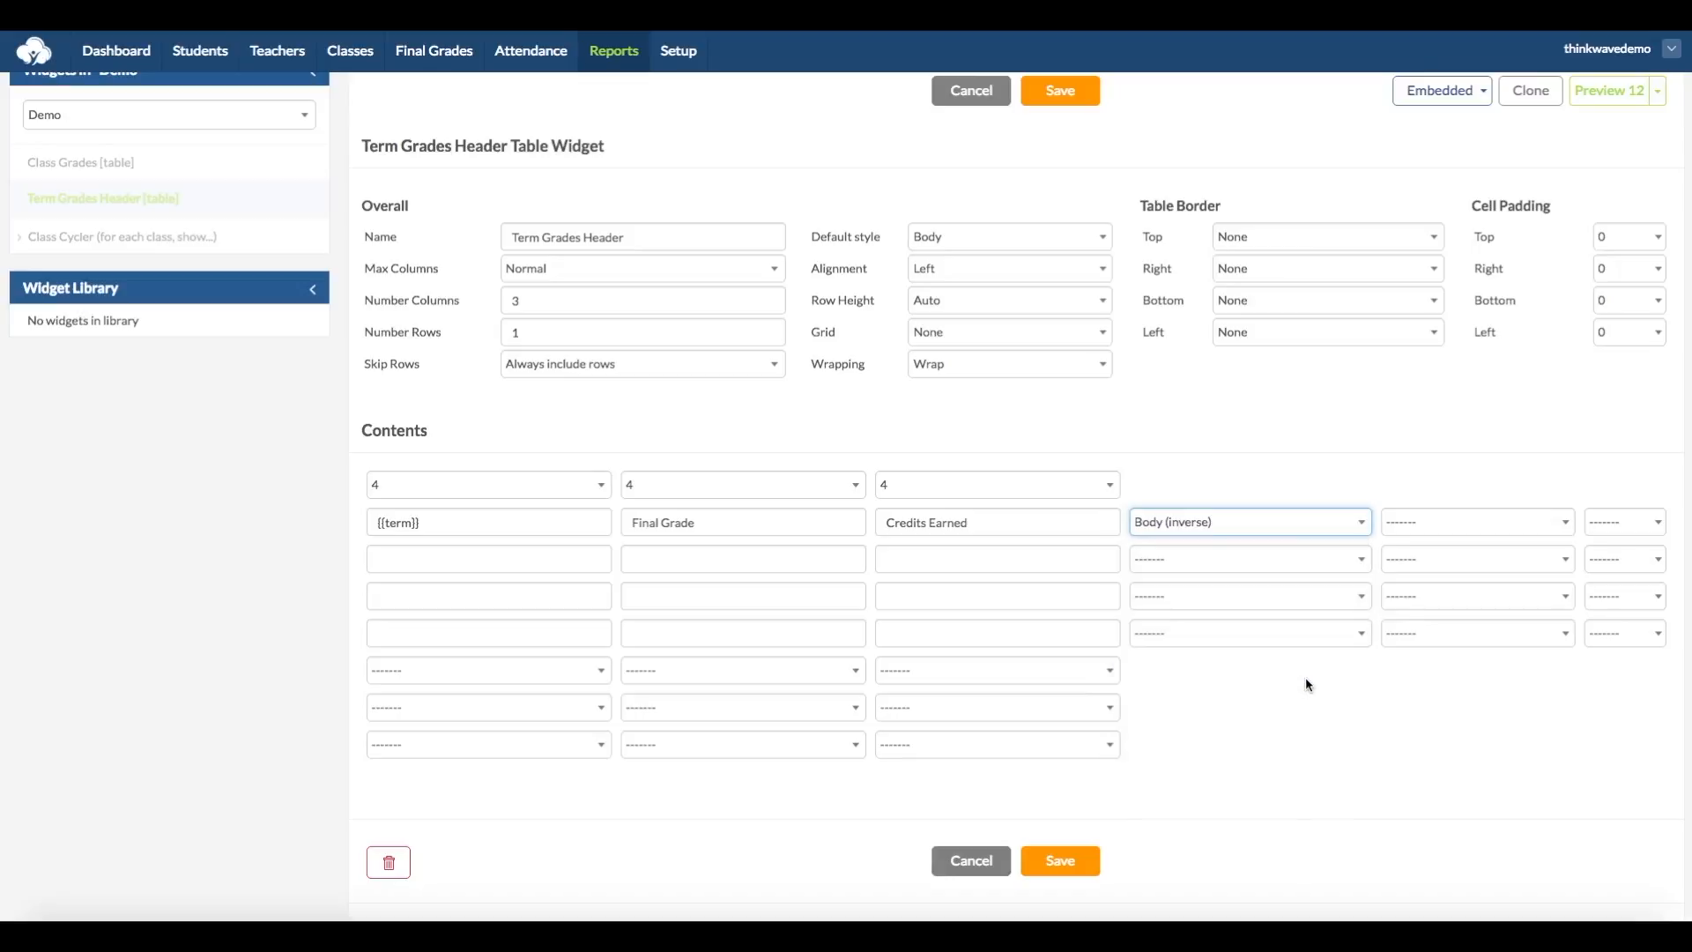
left_click(1454, 522)
left_click(1470, 593)
left_click(1074, 104)
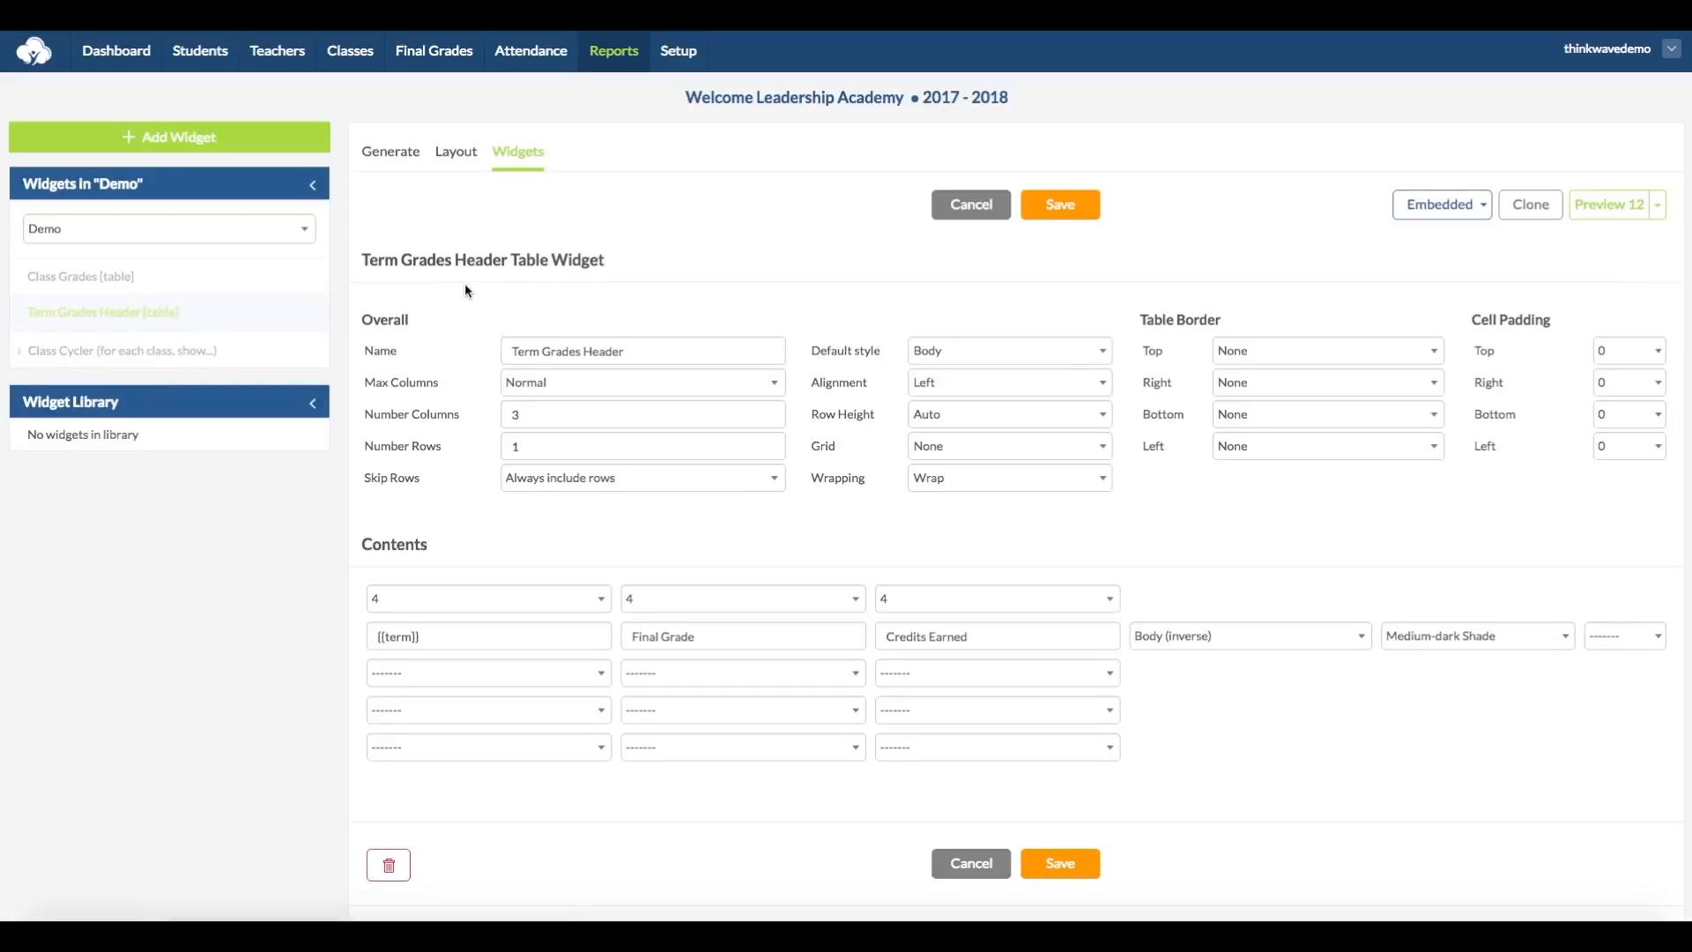
Step: Add a widget named Term Cycler to the Demo report, using the type Term cycler (each term or each year)
left_click(188, 138)
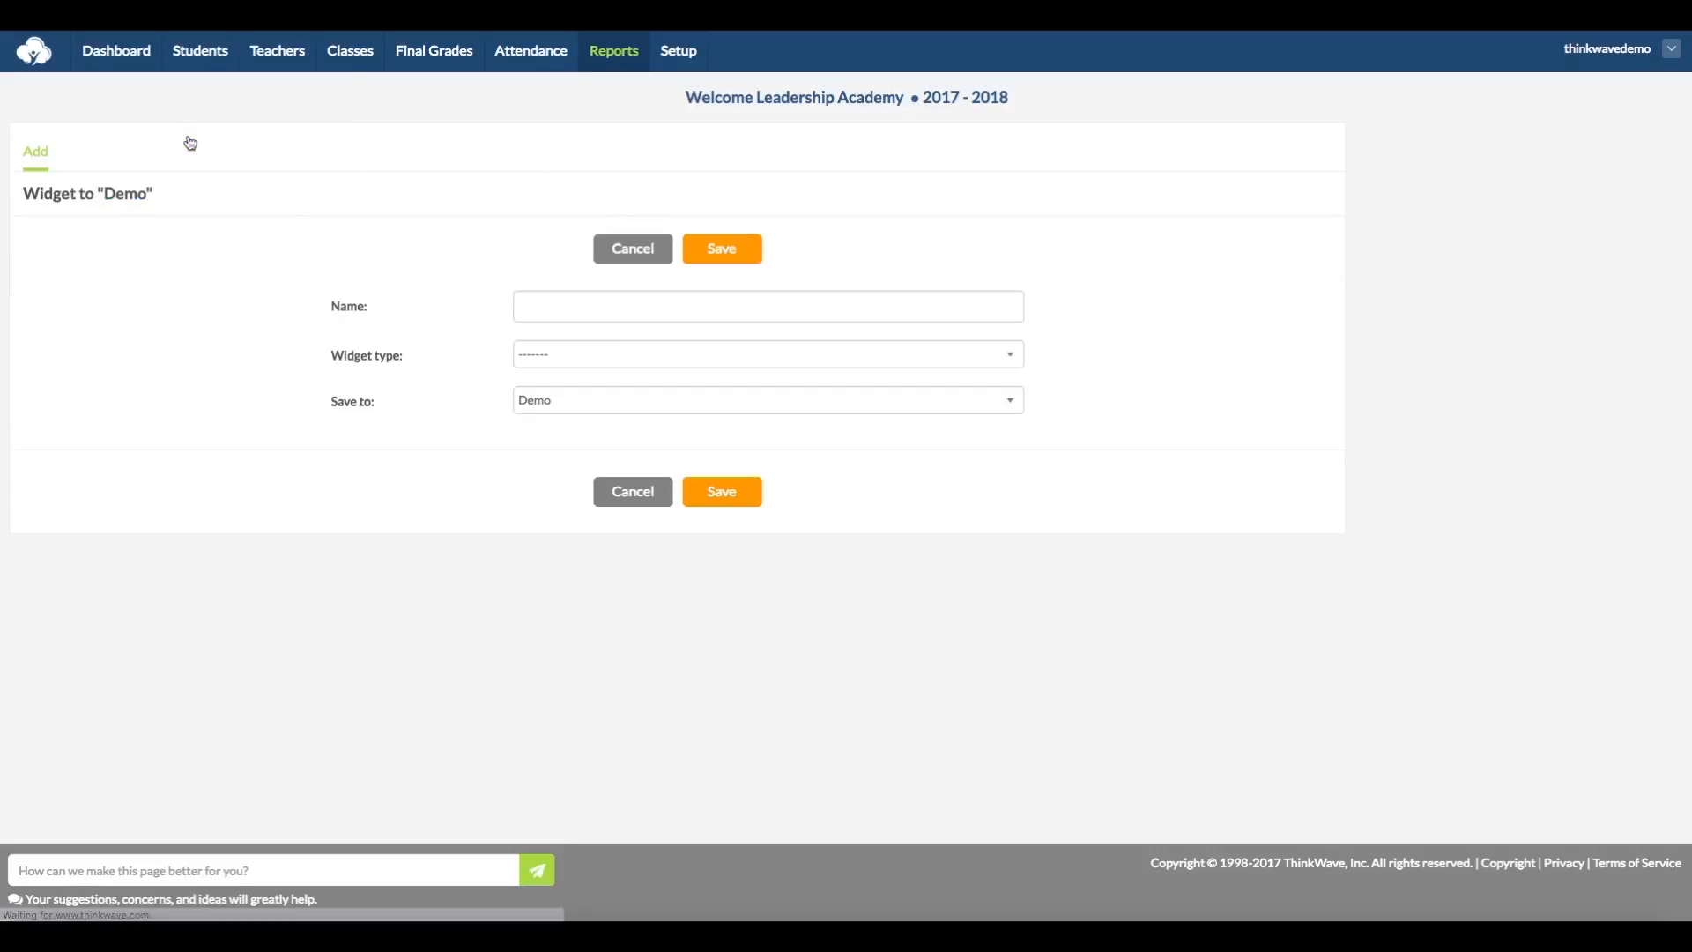
left_click(532, 300)
type("Term Cycler")
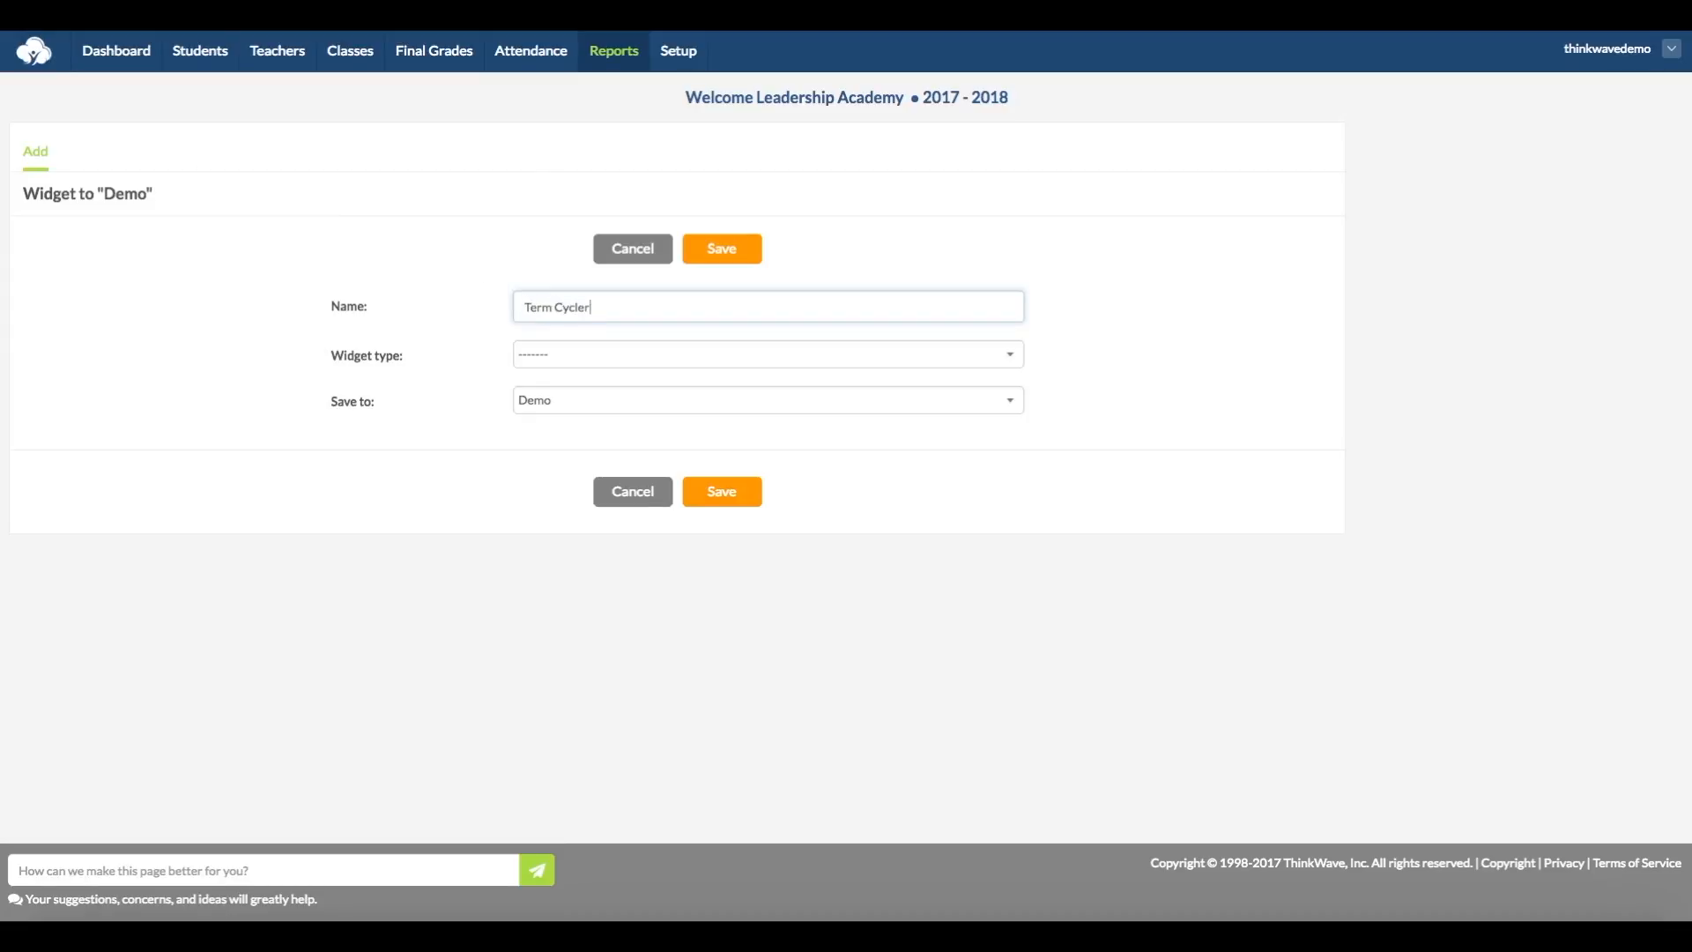
left_click(617, 357)
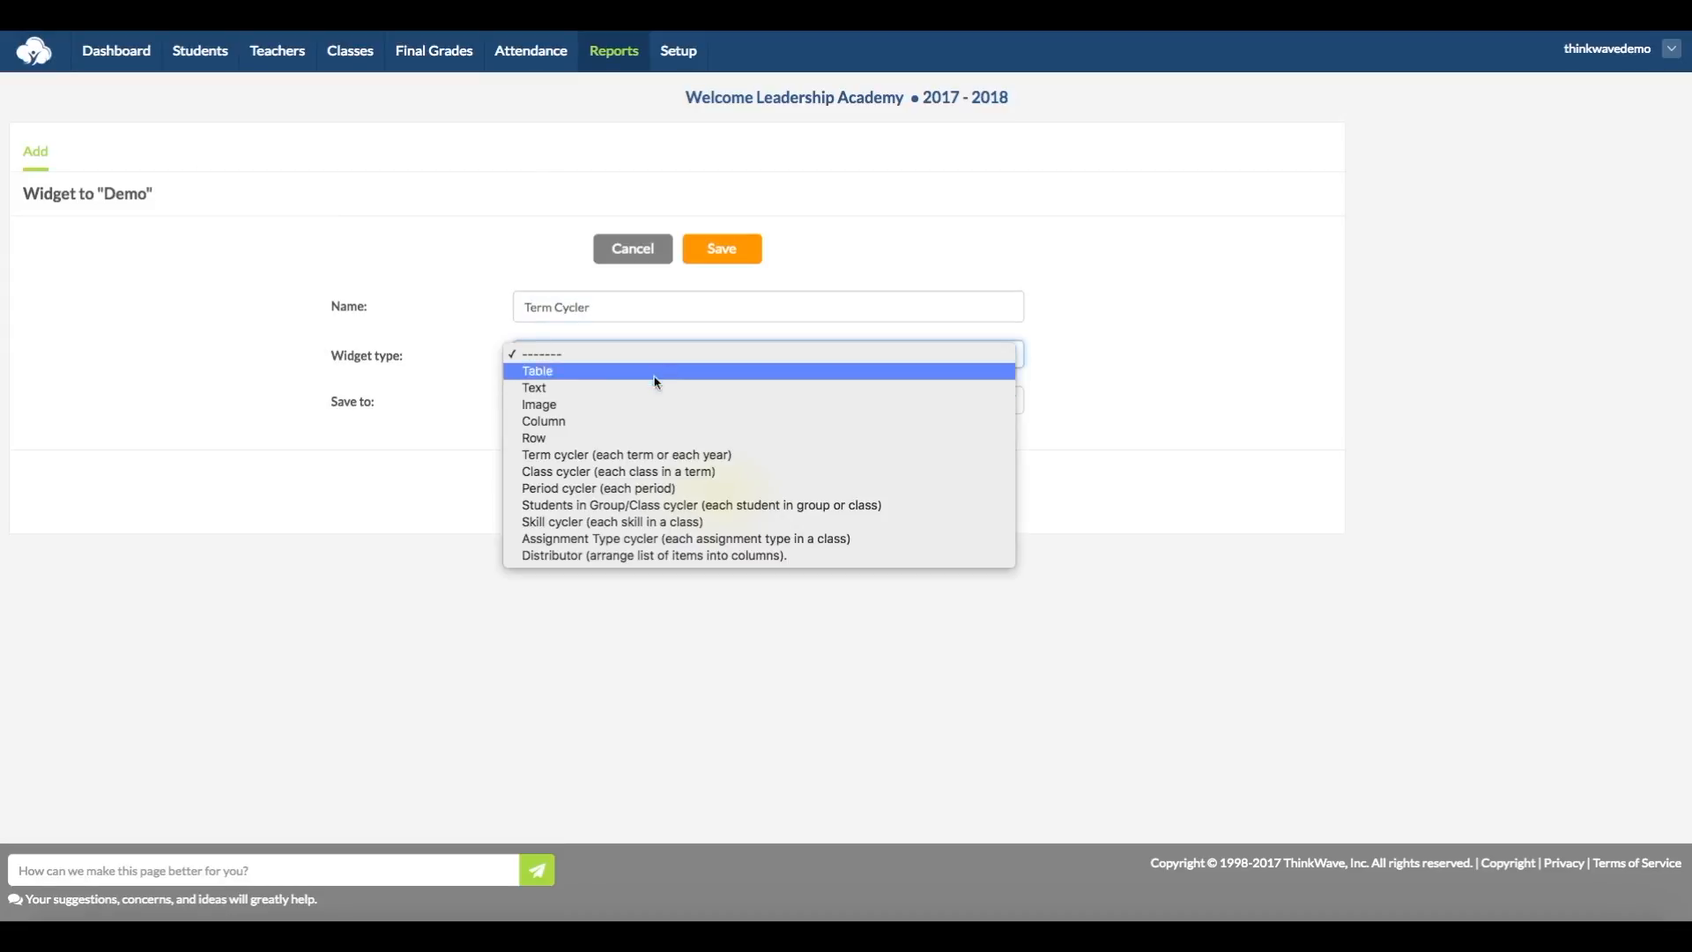
left_click(698, 454)
left_click(726, 253)
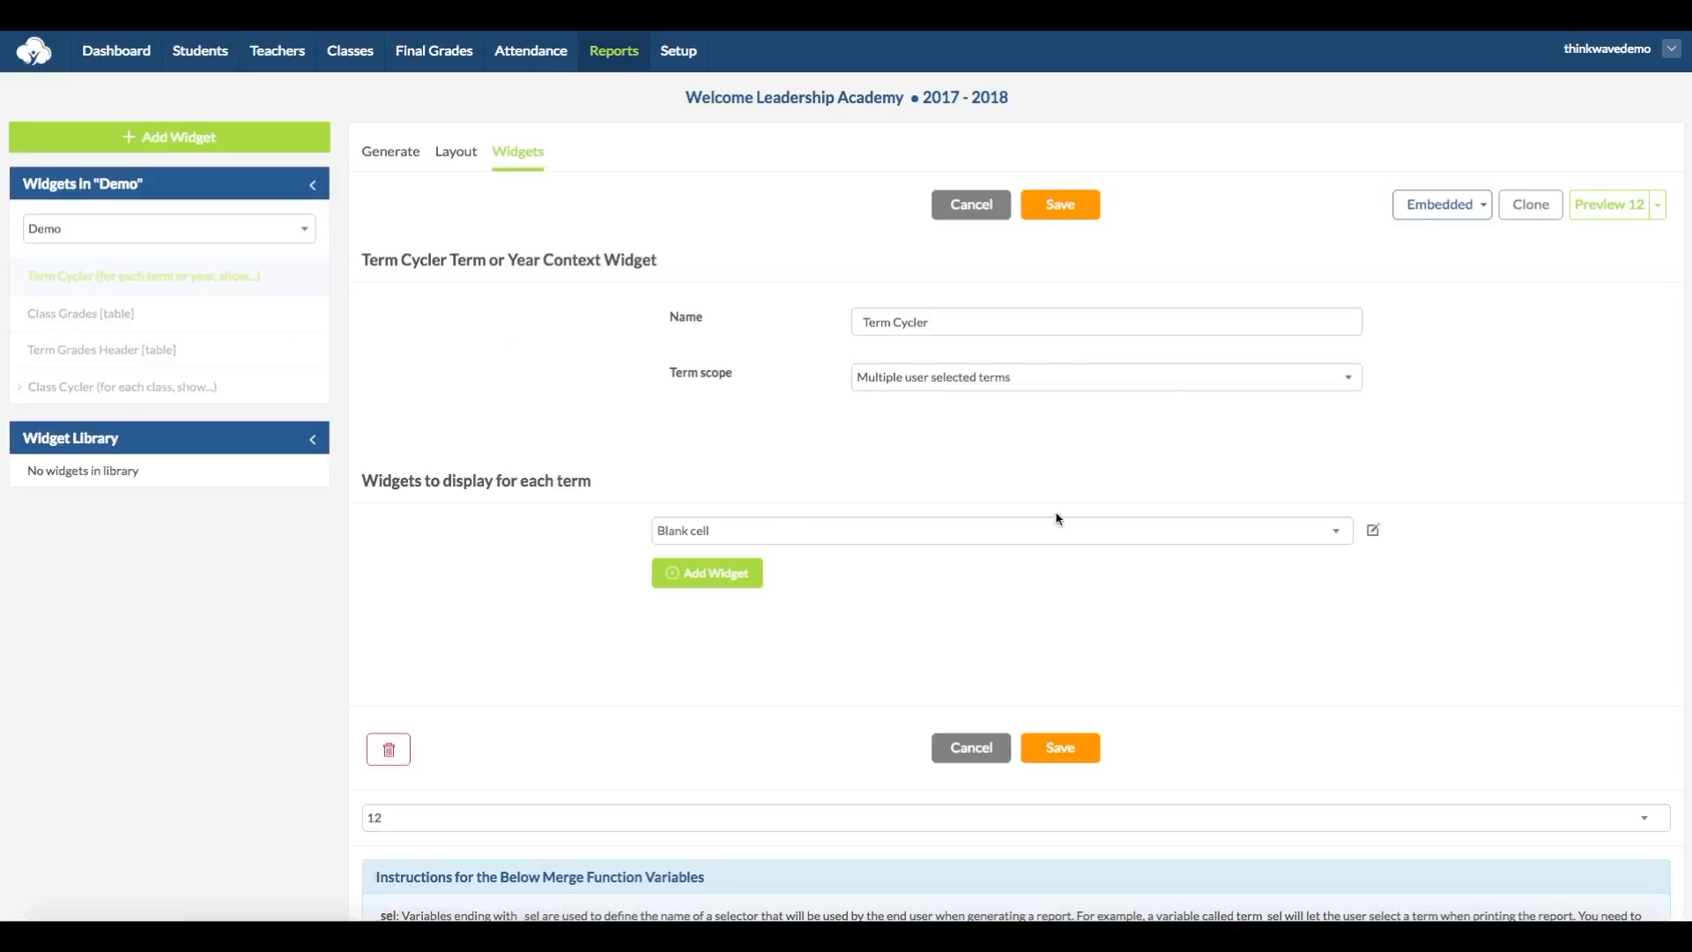
Step: Keep the Term Cycler's scope at Multiple user selected terms and make the Term Grades Header table its first displayed widget
left_click(1343, 375)
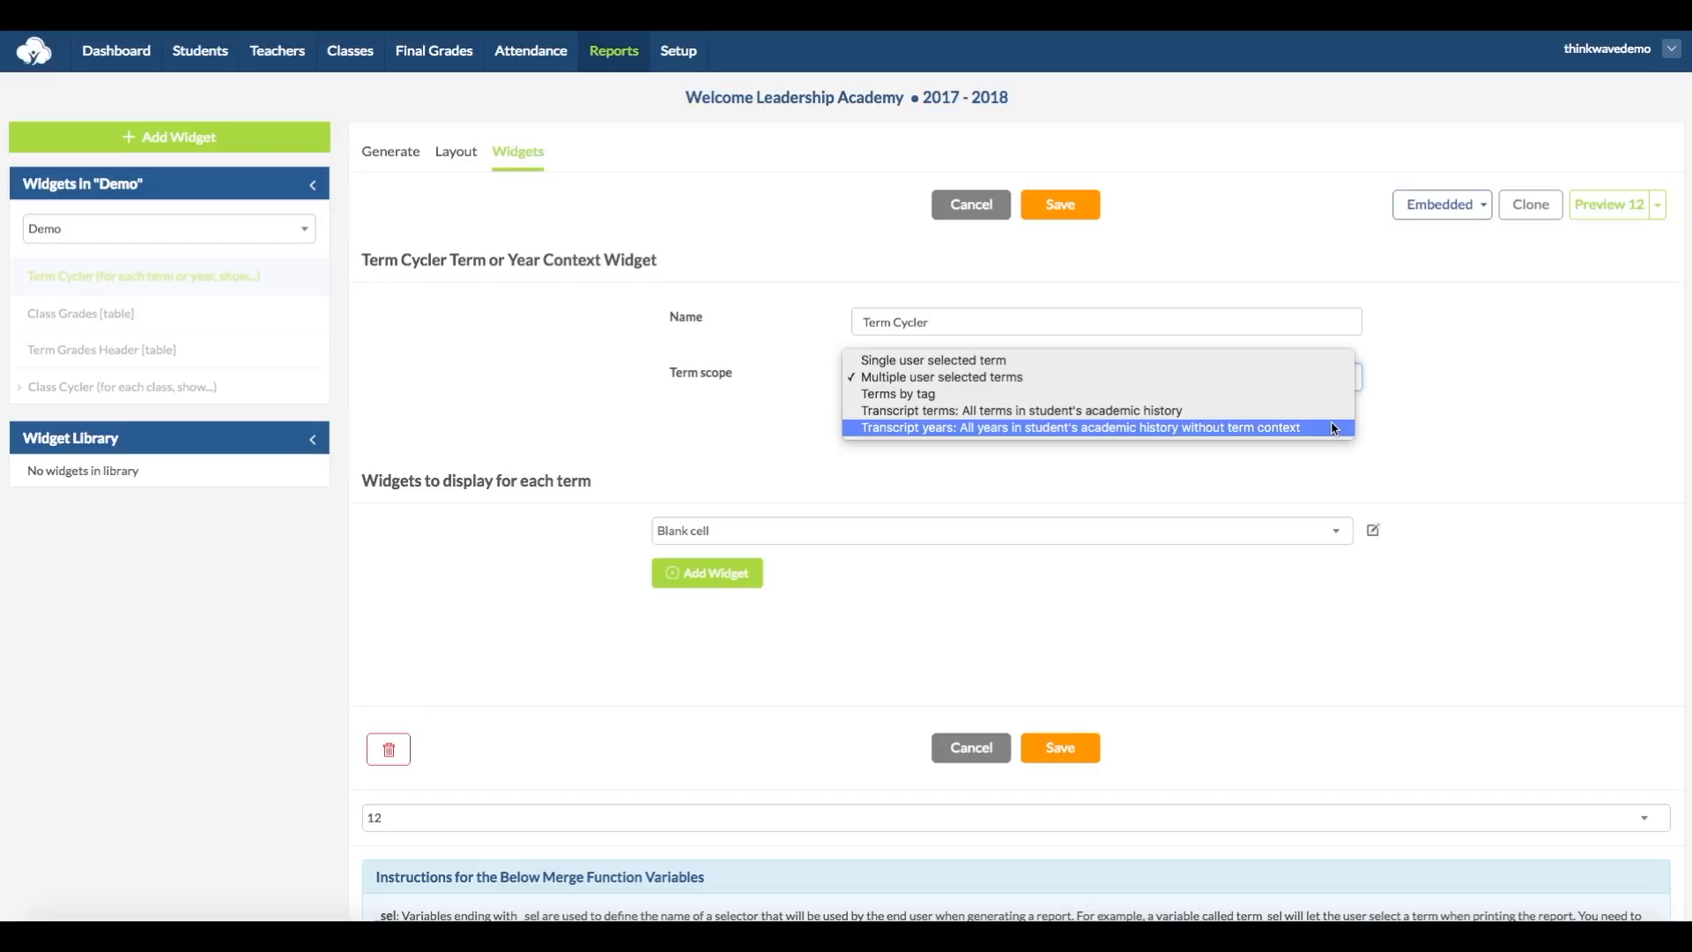
left_click(1313, 378)
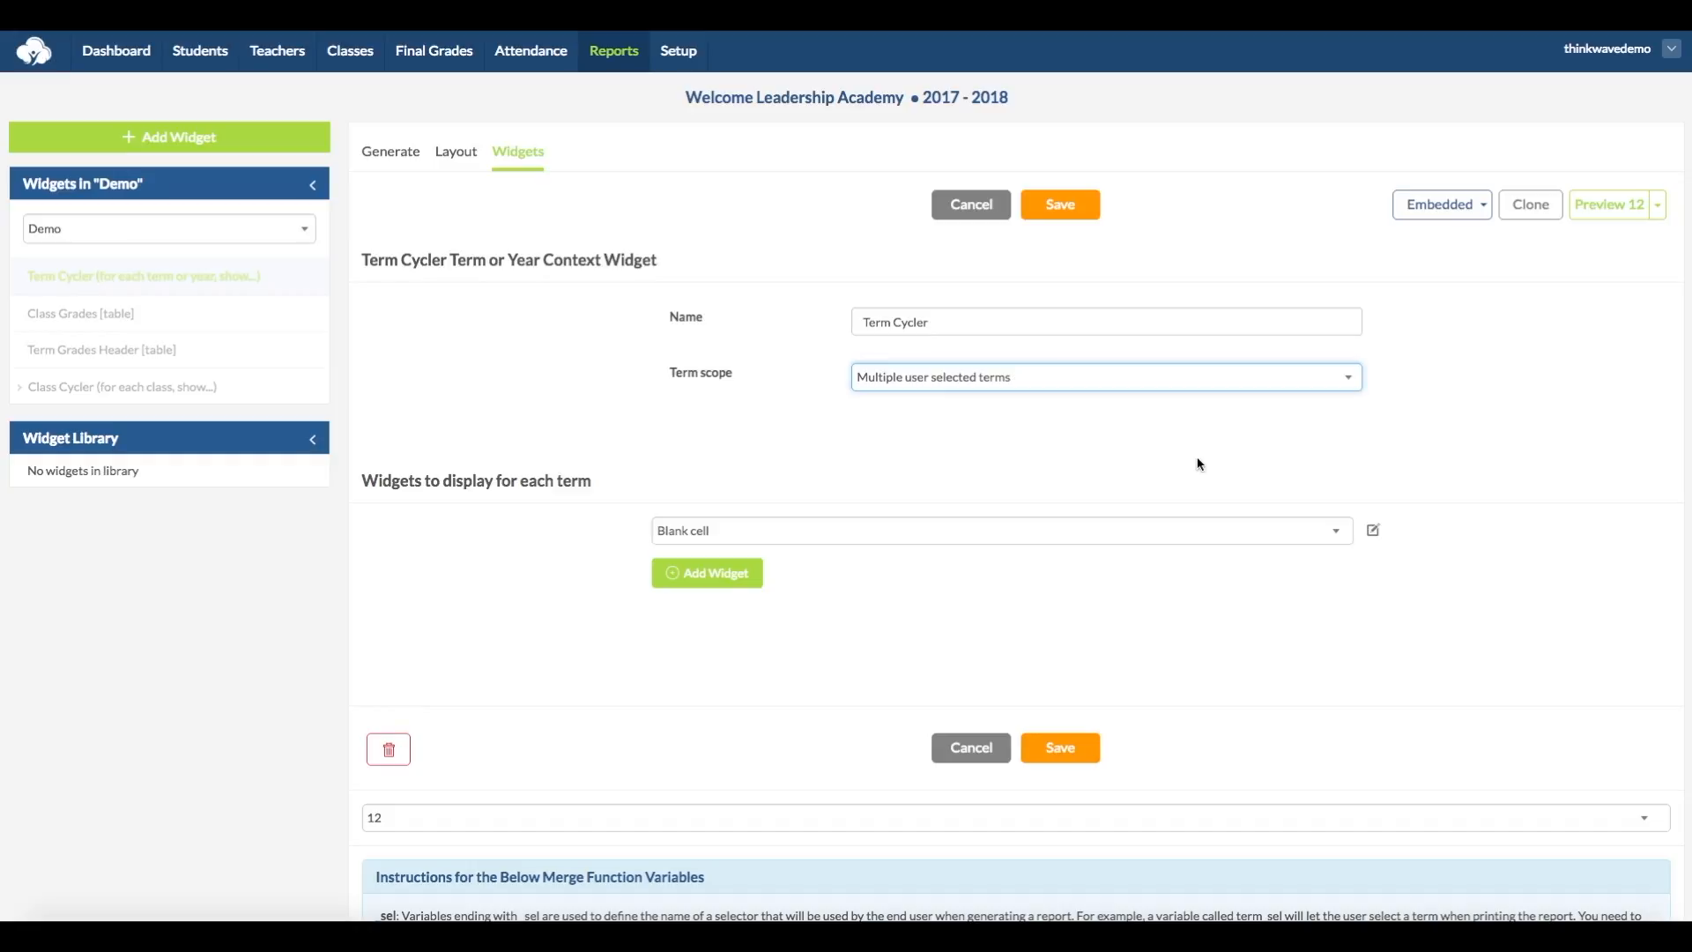
left_click(1060, 534)
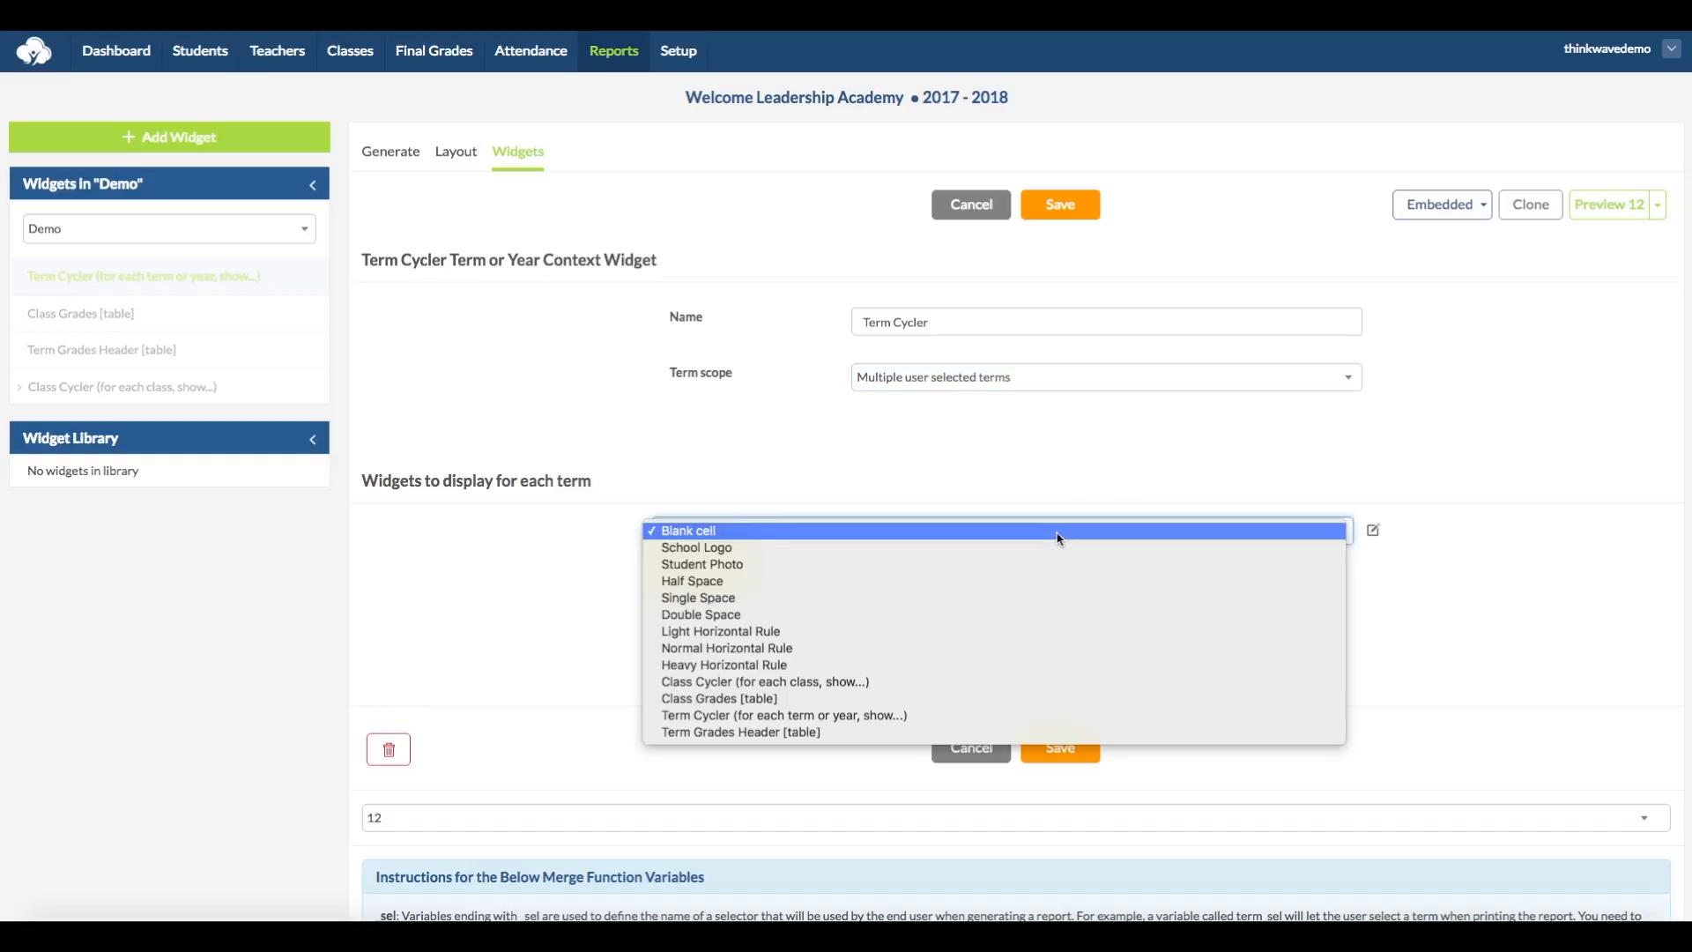
left_click(1056, 732)
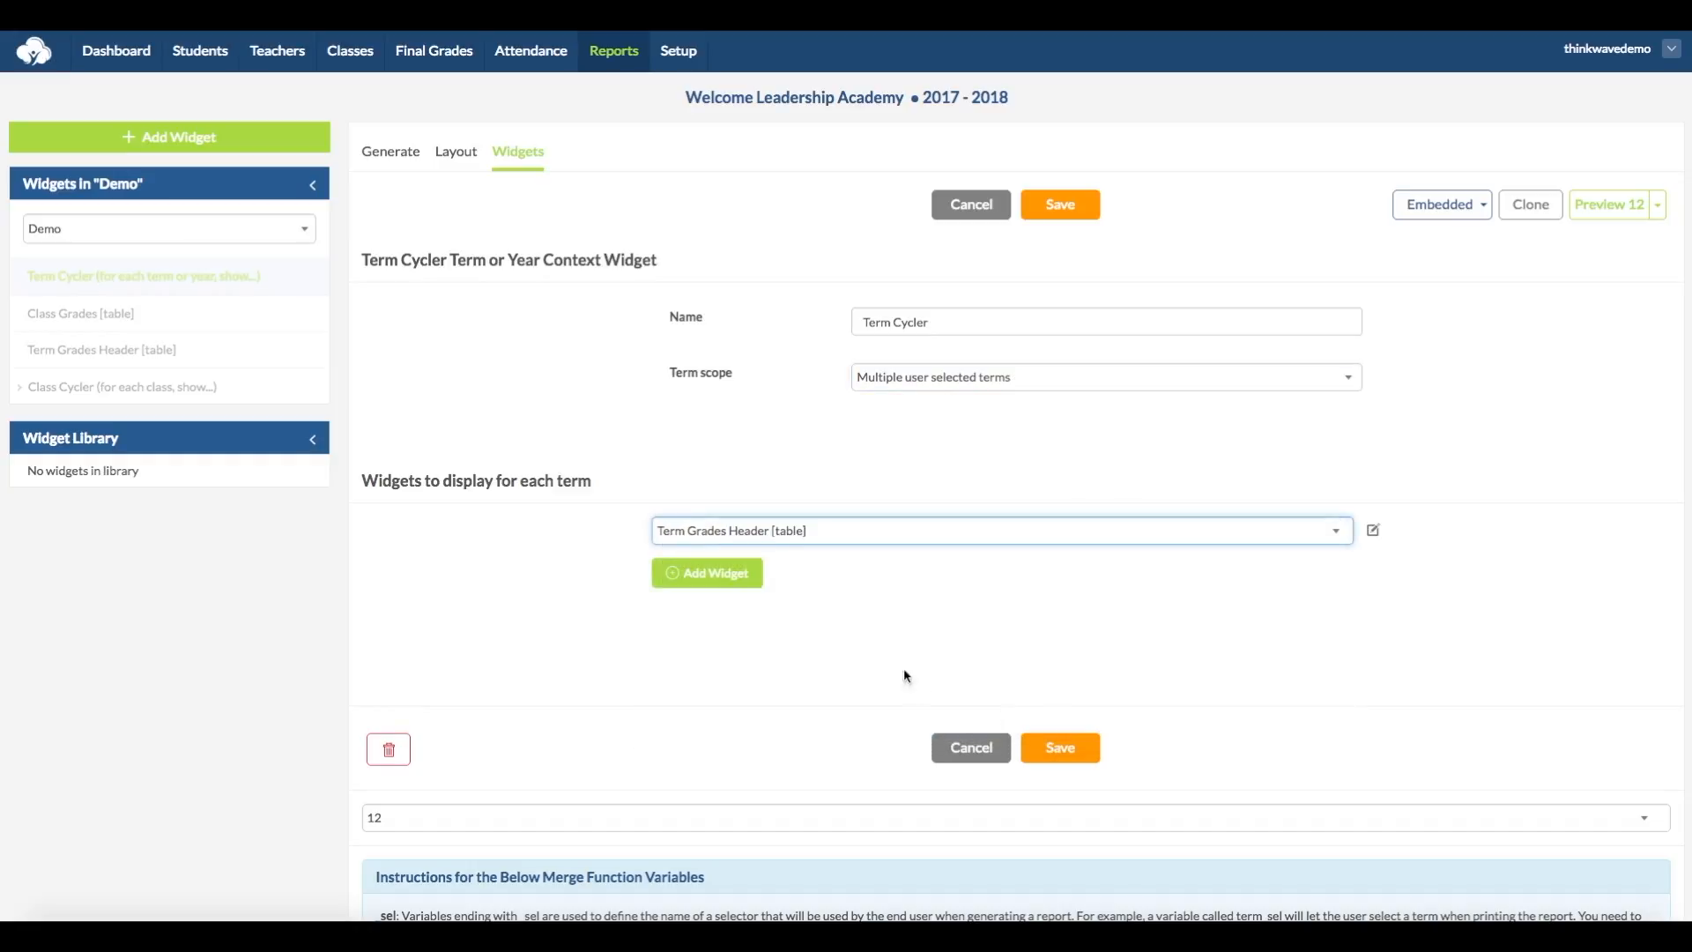
Step: Add a Half Space and the Class Cycler below the header in the Term Cycler's display list, and save the widget
left_click(715, 571)
left_click(830, 571)
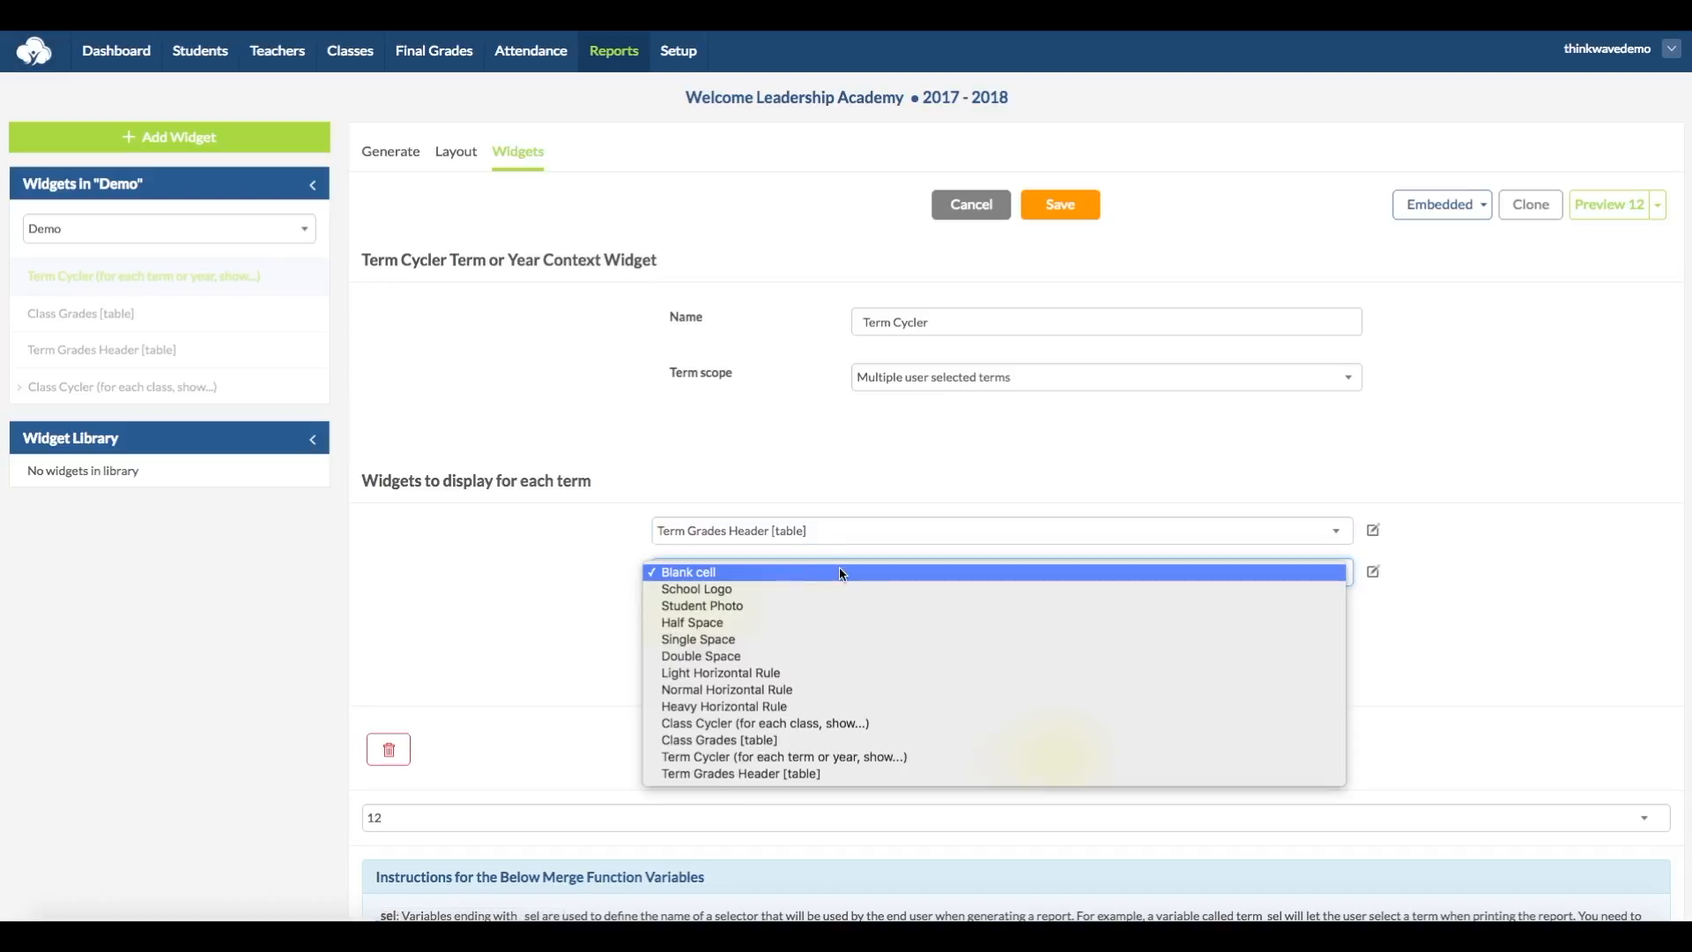
left_click(867, 622)
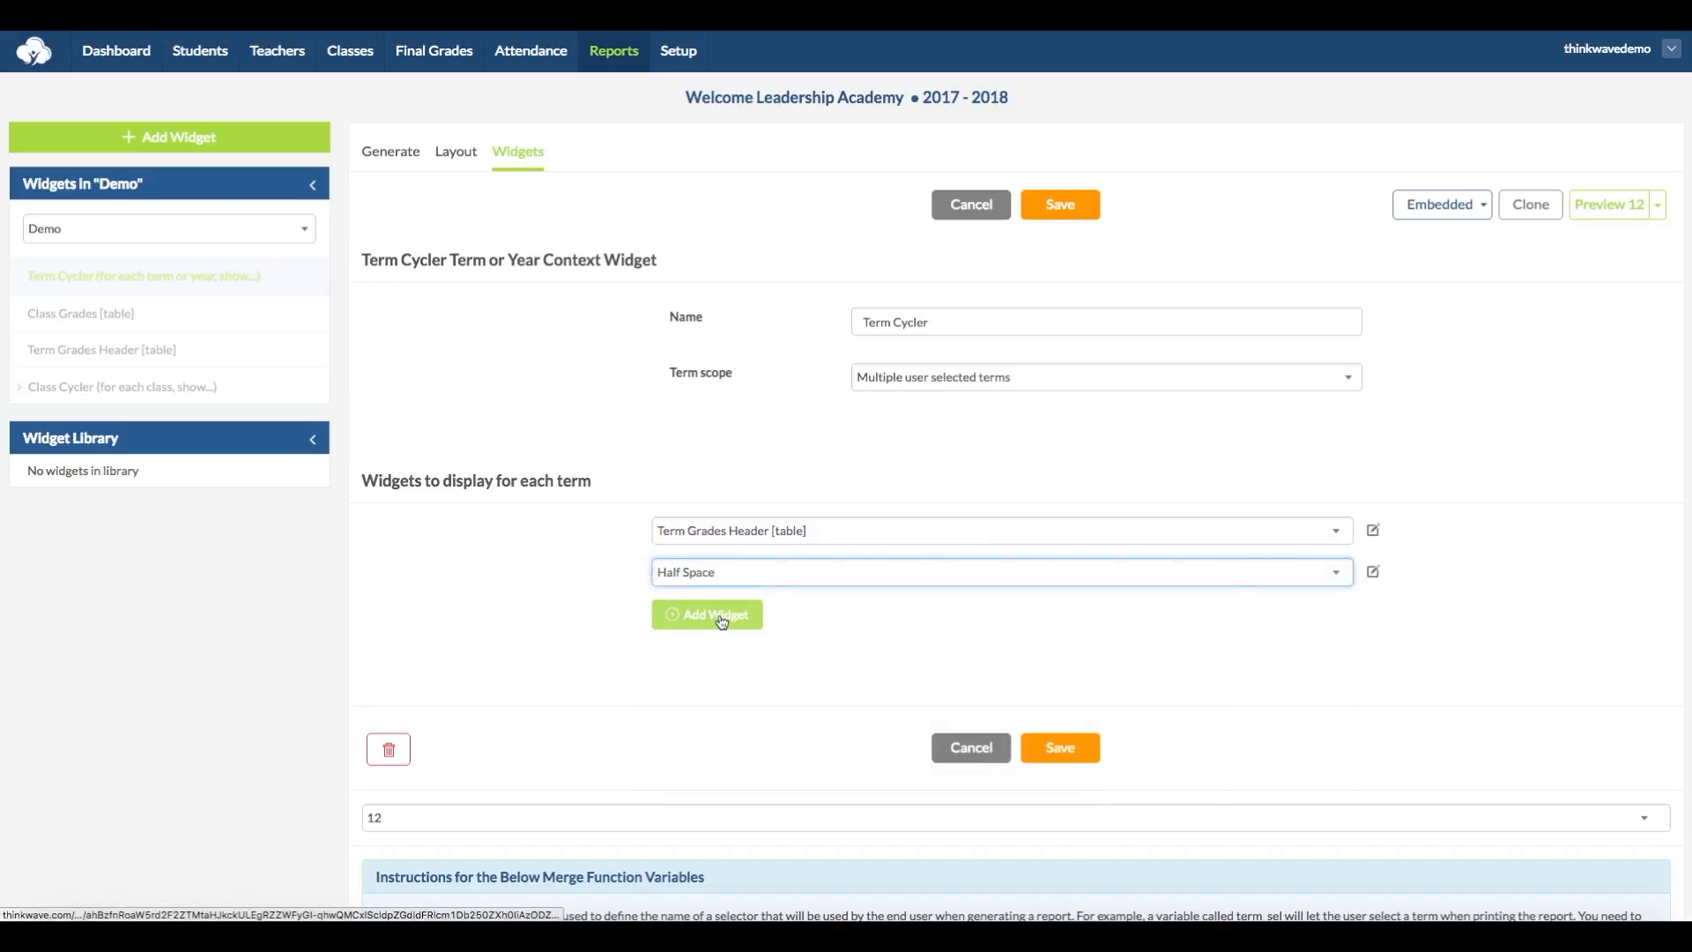
left_click(718, 614)
left_click(829, 613)
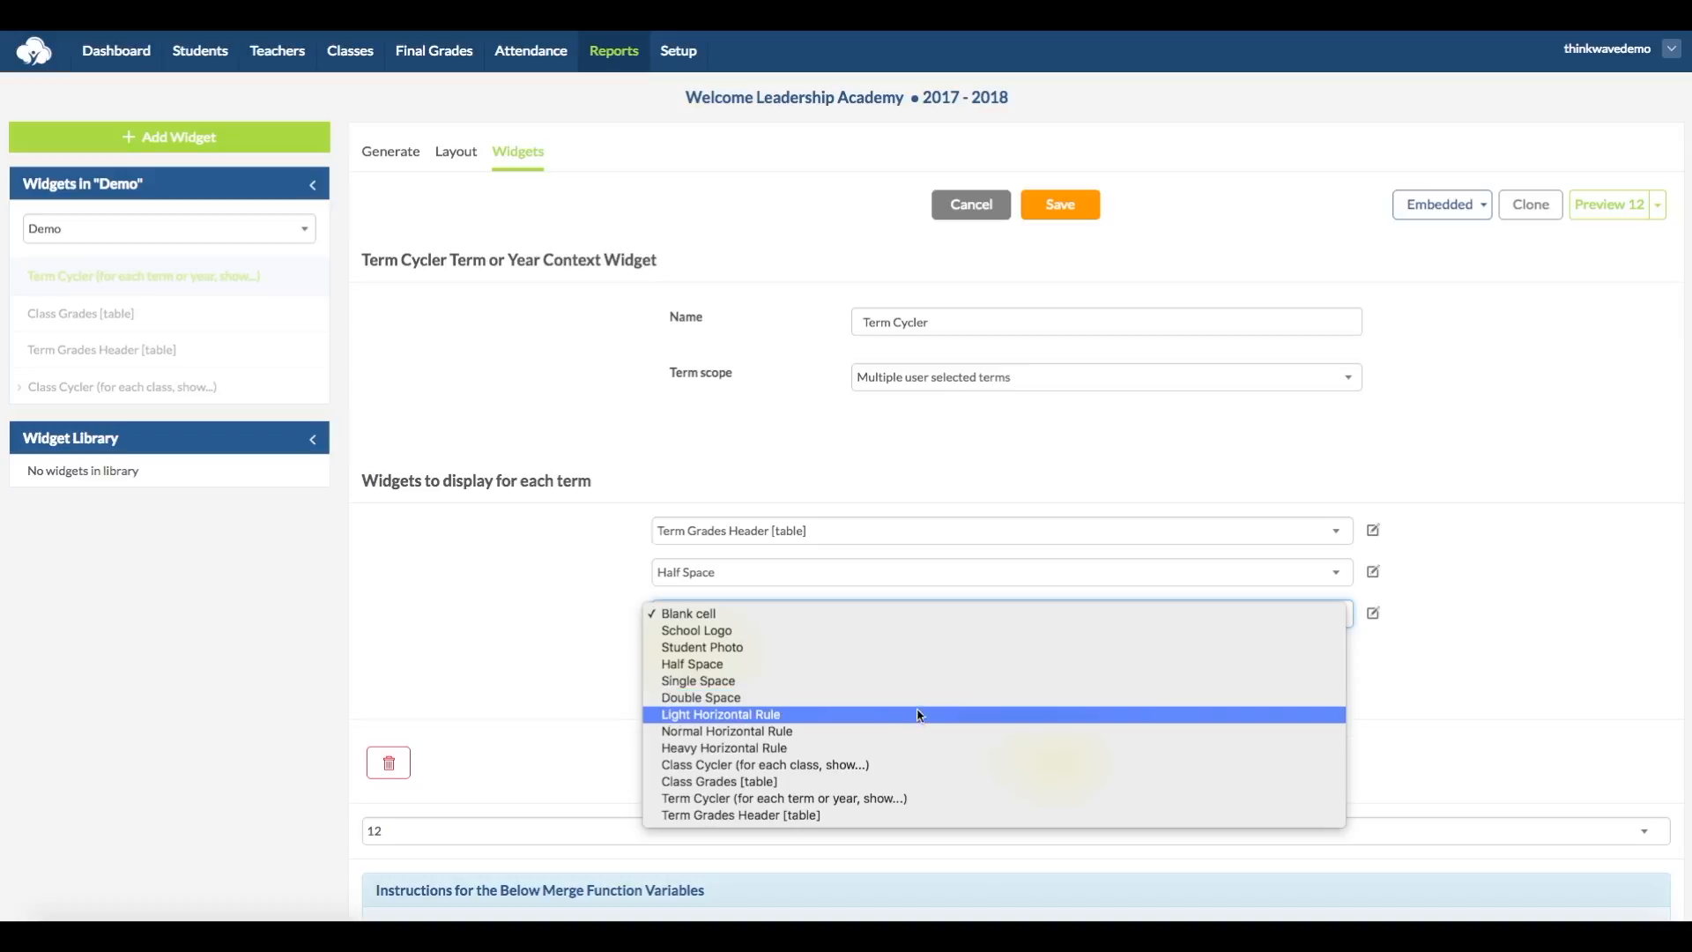
left_click(932, 764)
left_click(1061, 767)
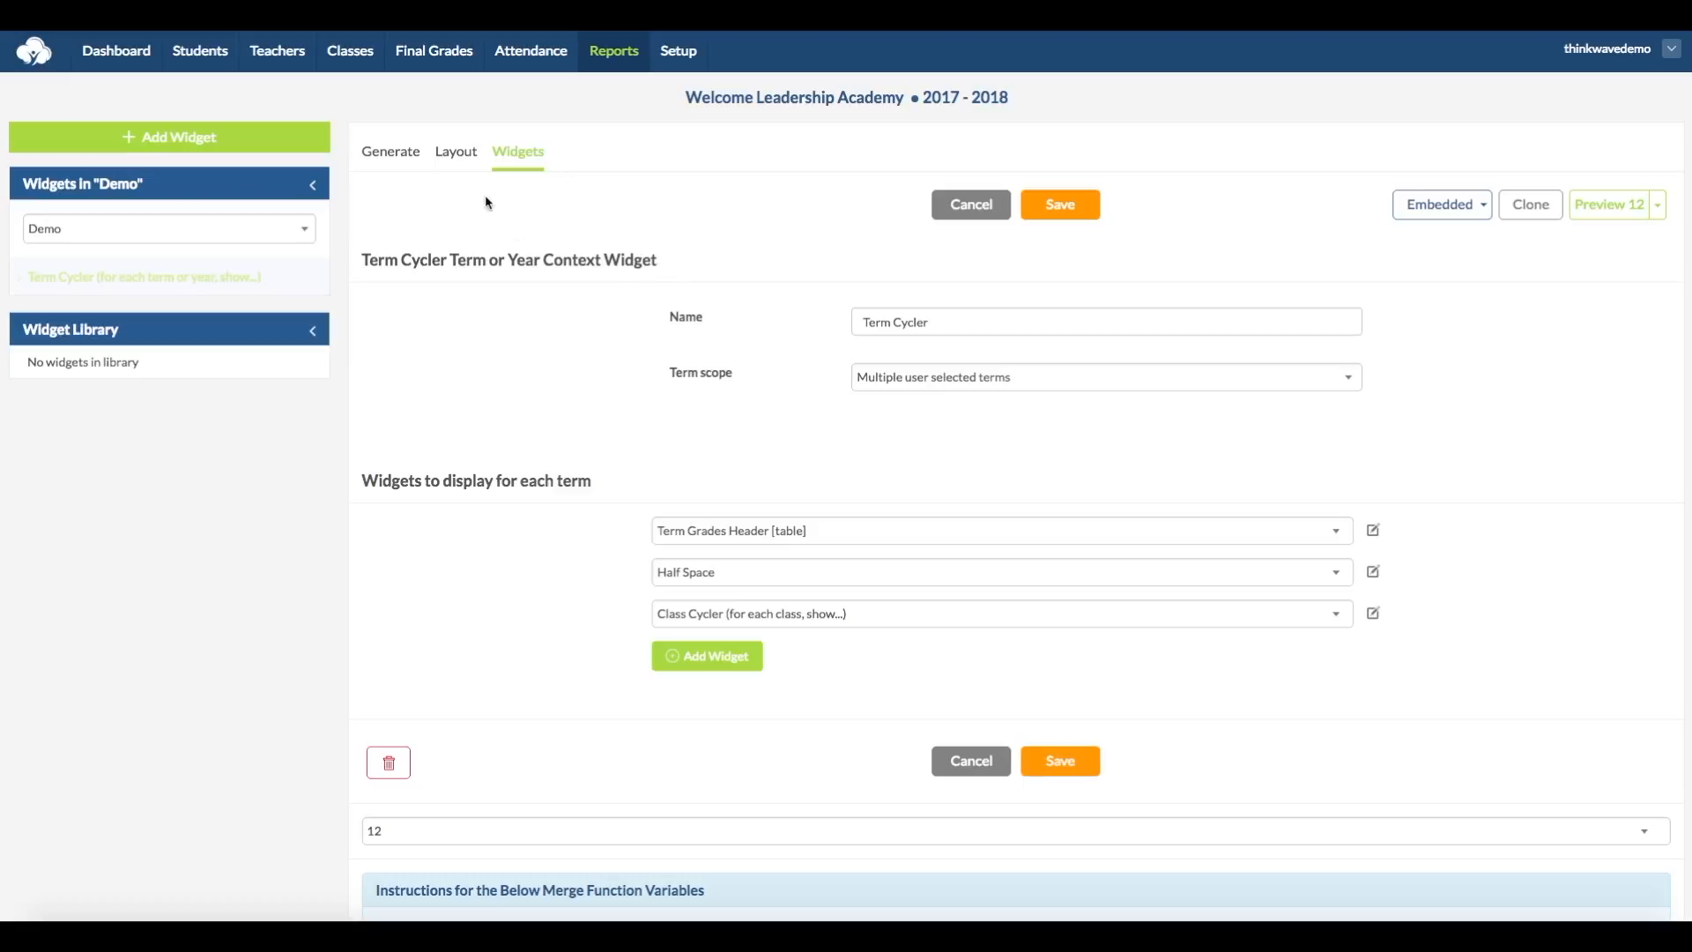
Step: Place the Term Cycler widget in the Demo report layout's blank cell and save the layout
left_click(453, 157)
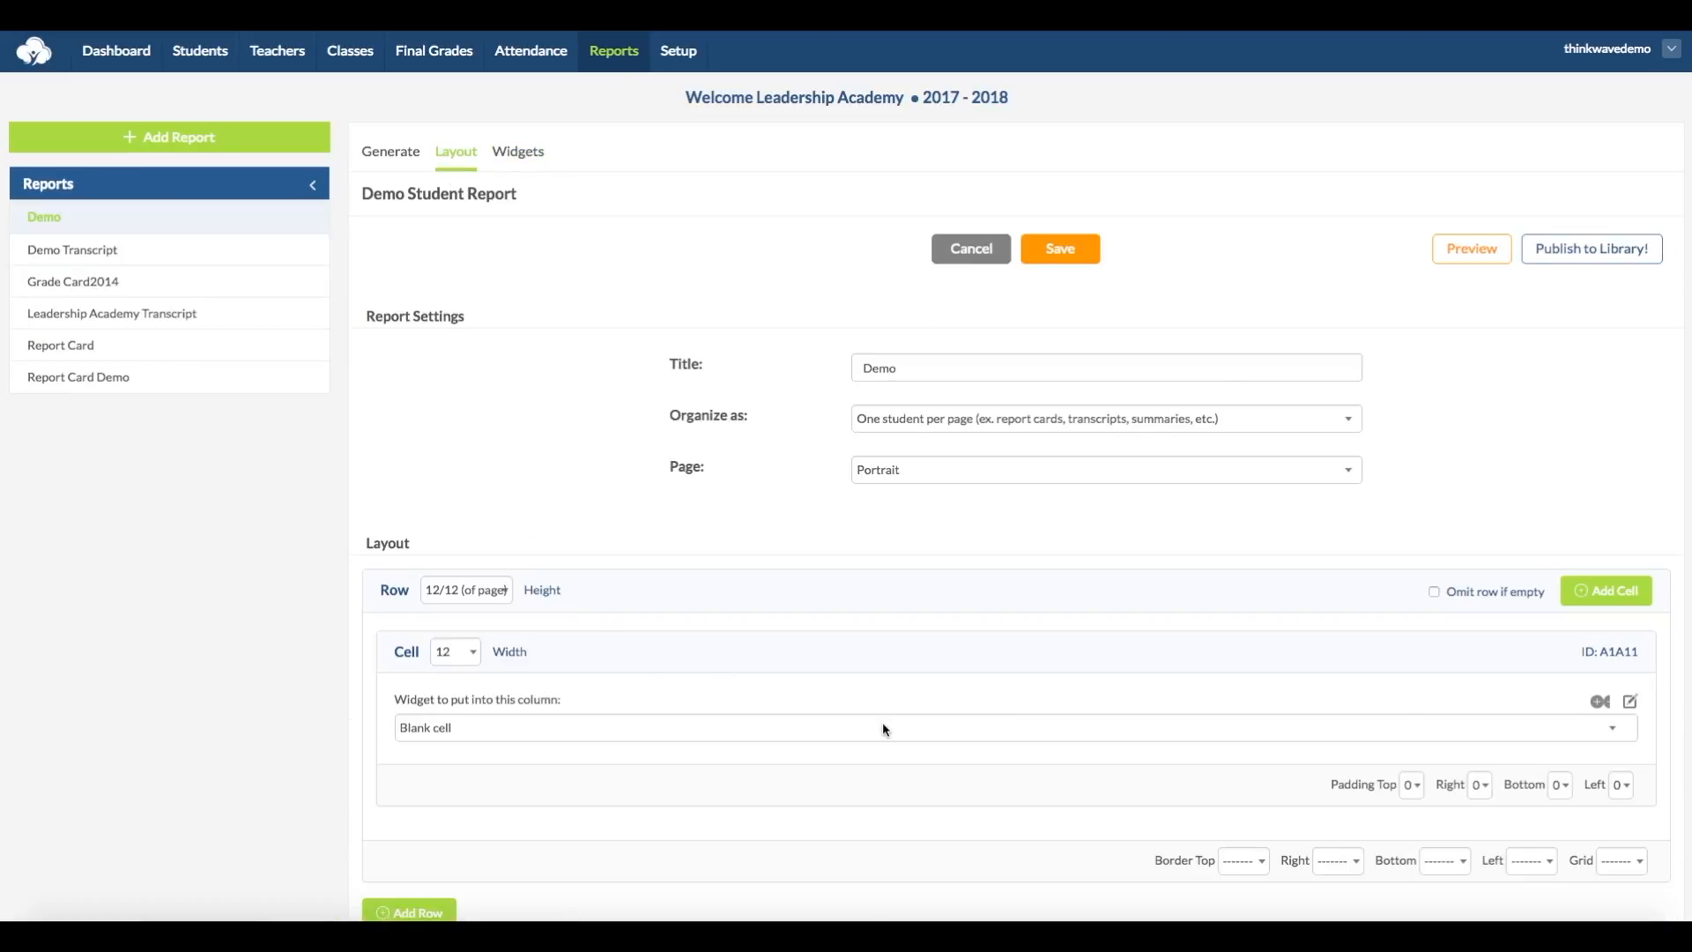
left_click(884, 728)
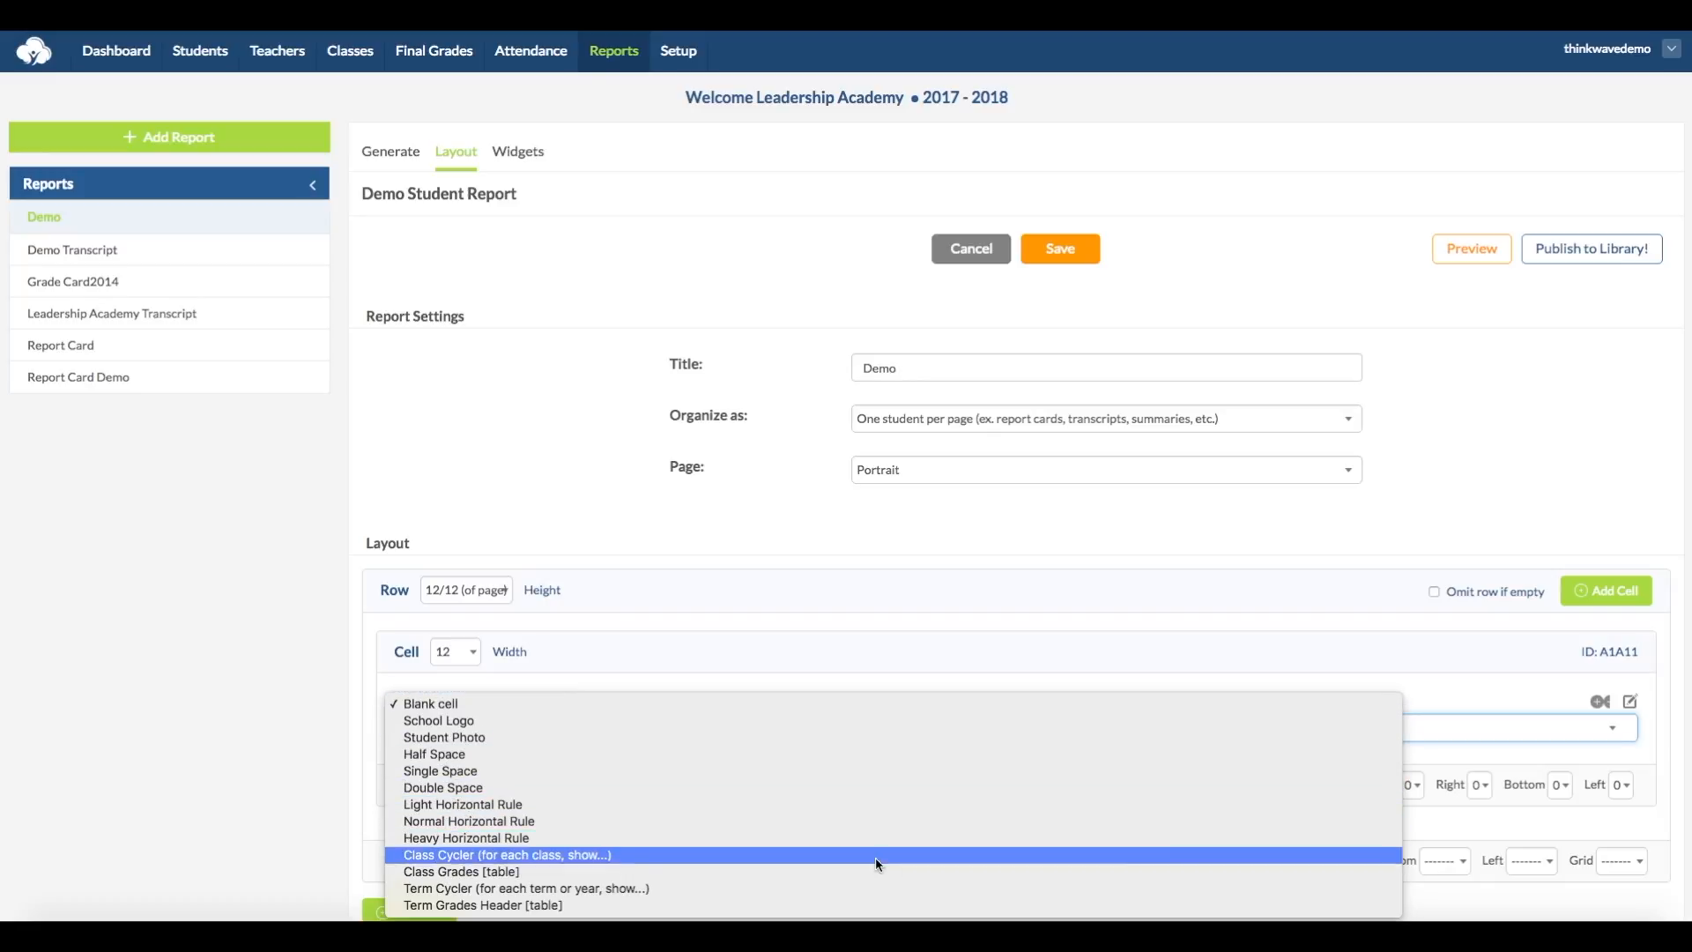
left_click(872, 886)
left_click(1055, 258)
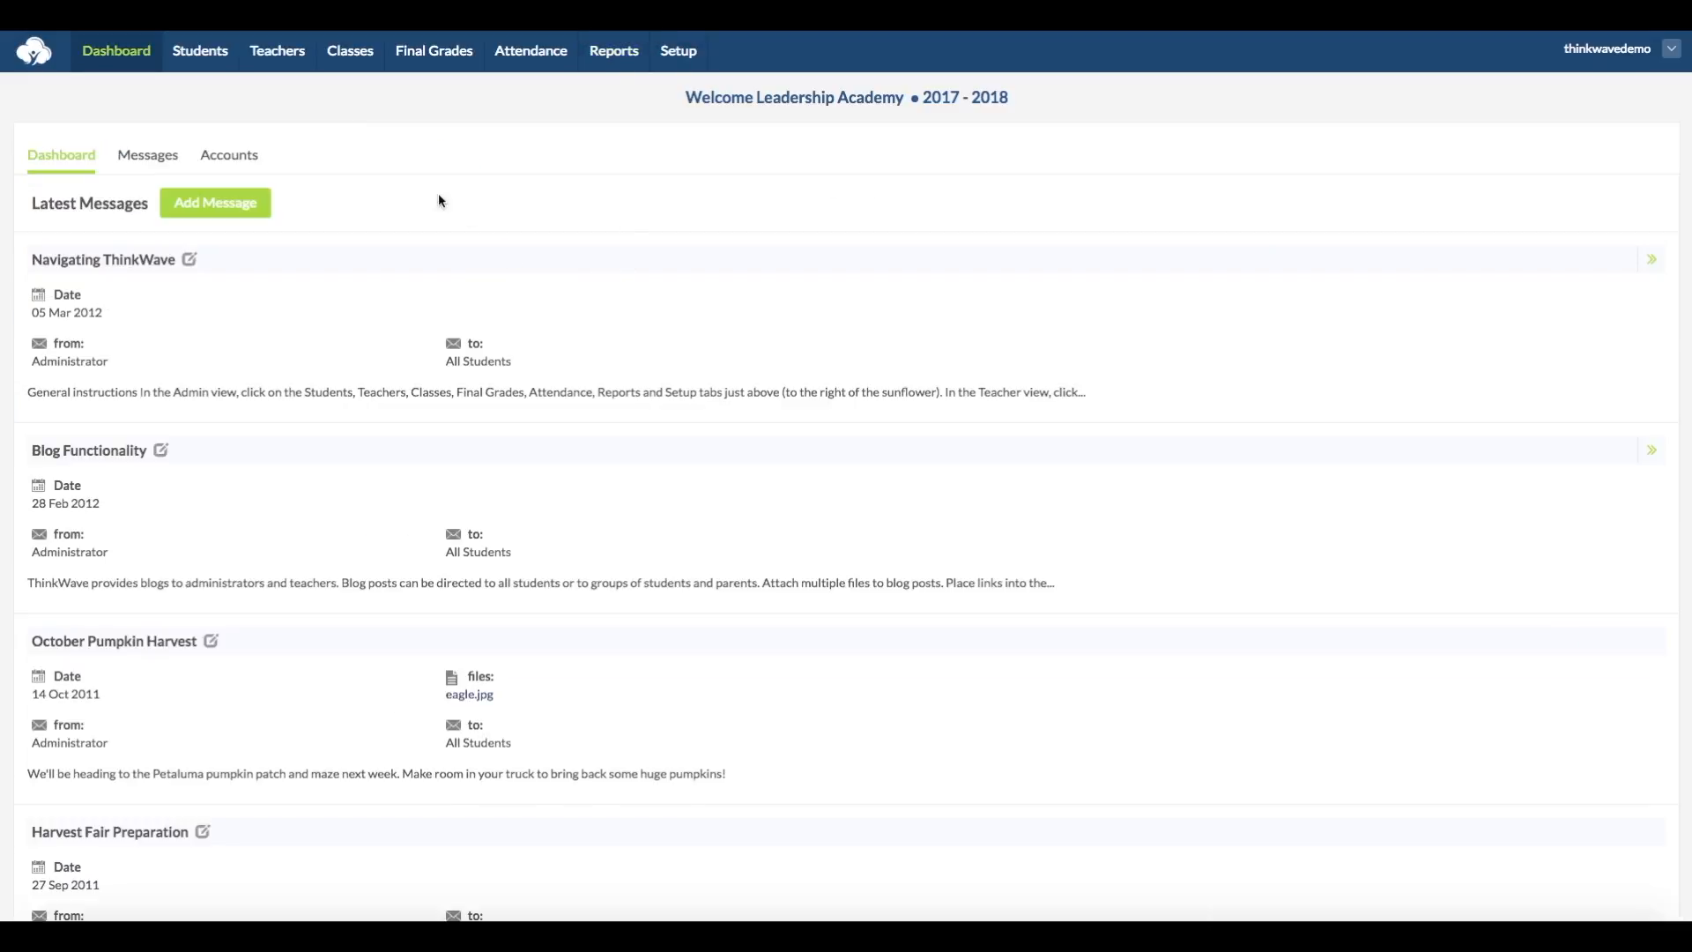
Step: Generate the Demo custom report for the first listed student with the 1st Sem and 2nd Sem terms
left_click(626, 60)
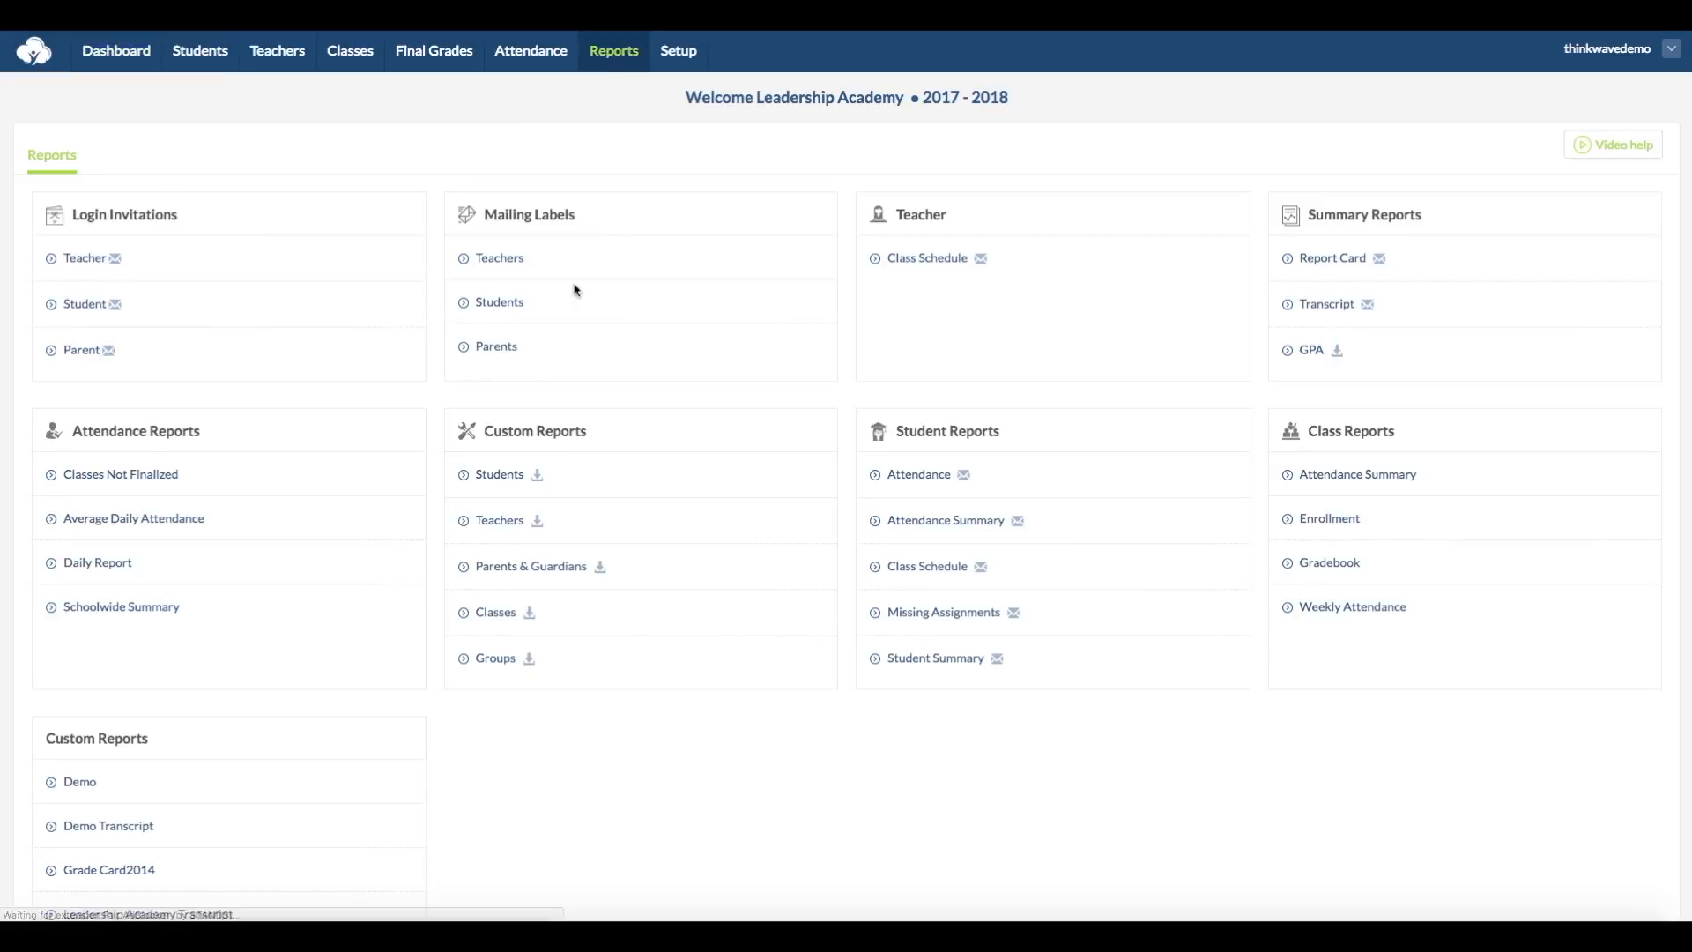
left_click(81, 784)
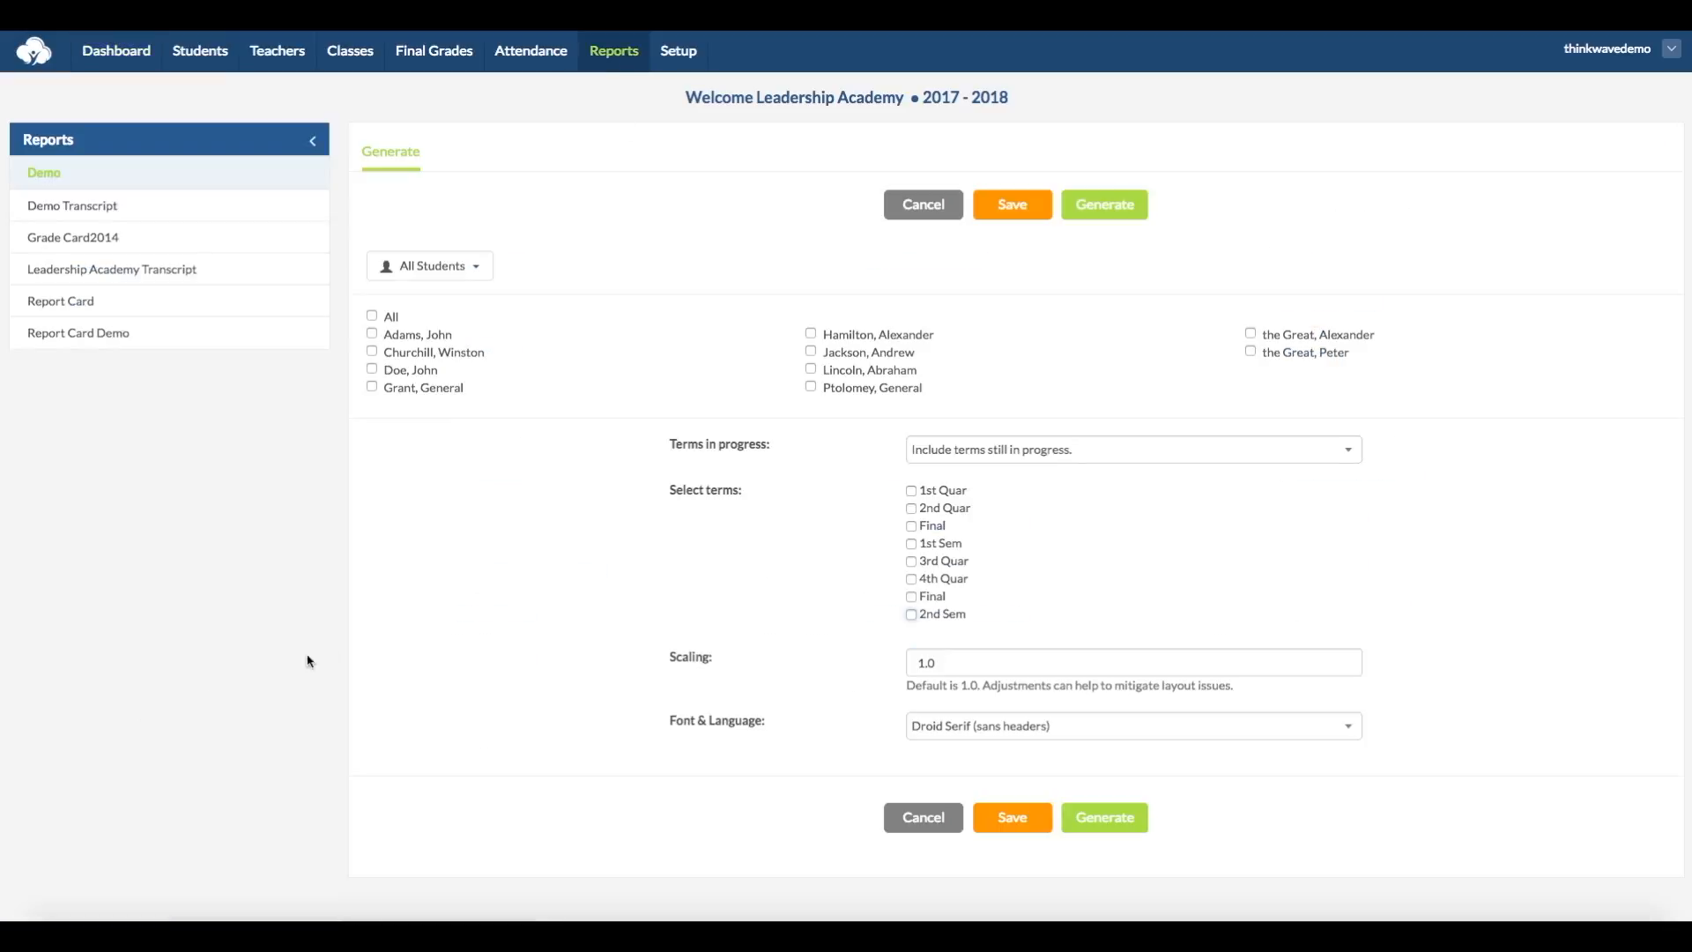
left_click(943, 546)
left_click(930, 615)
left_click(374, 334)
left_click(1116, 214)
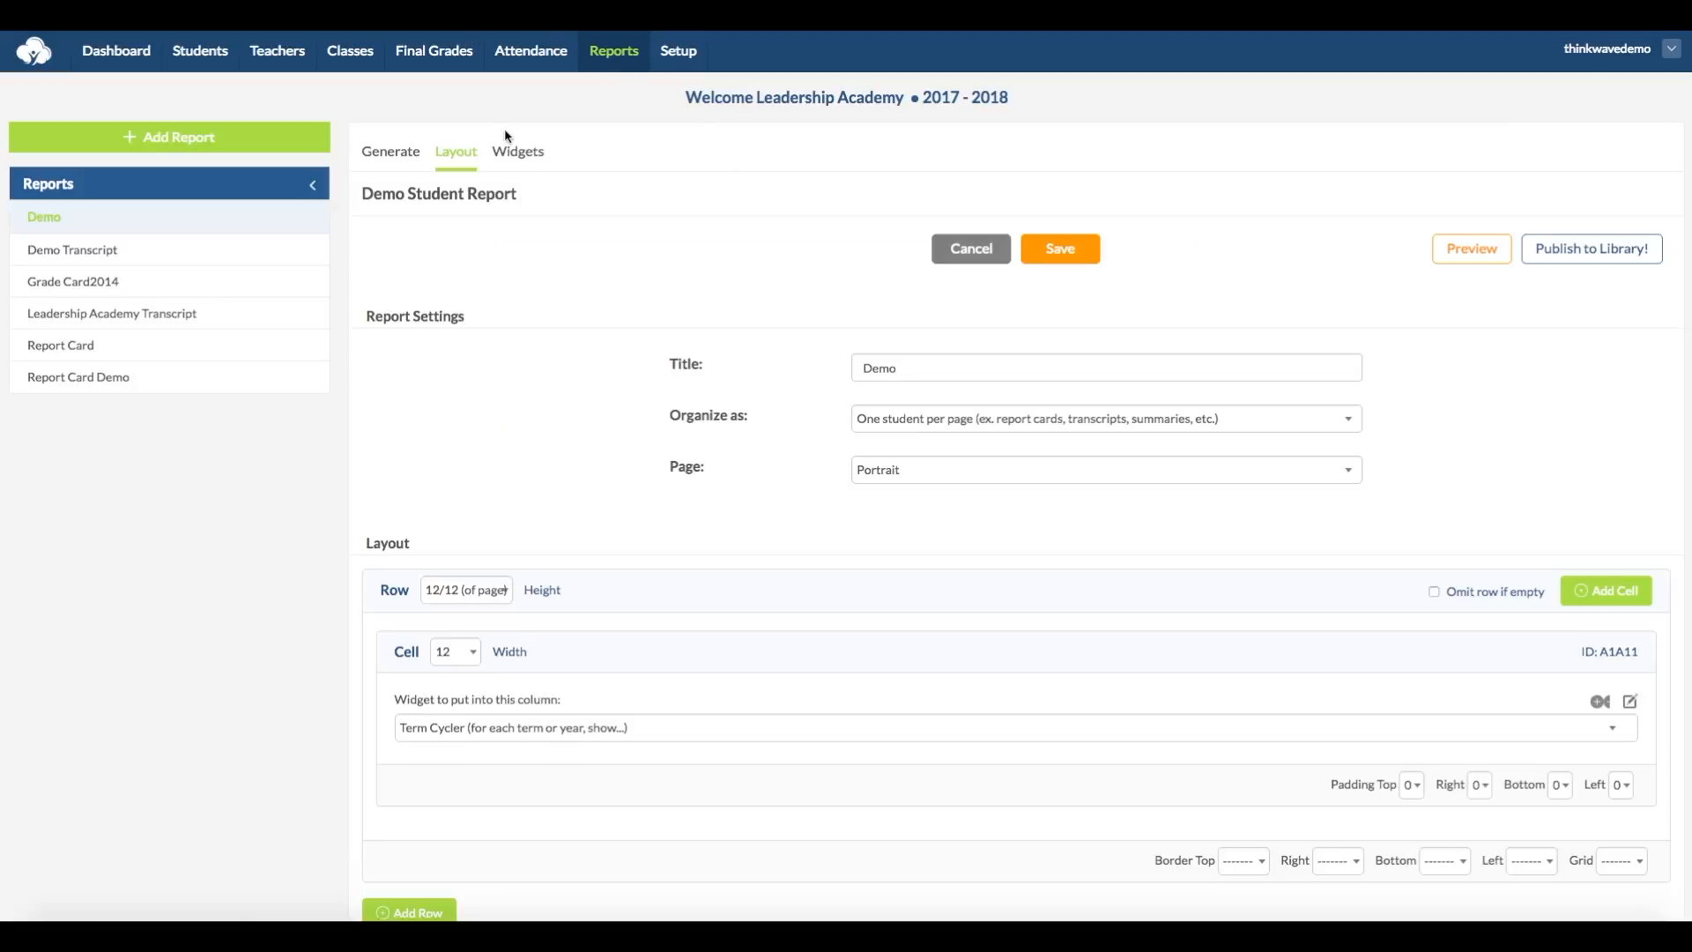
Step: Change the Term Cycler widget's term scope to Single user selected term and save it
left_click(536, 158)
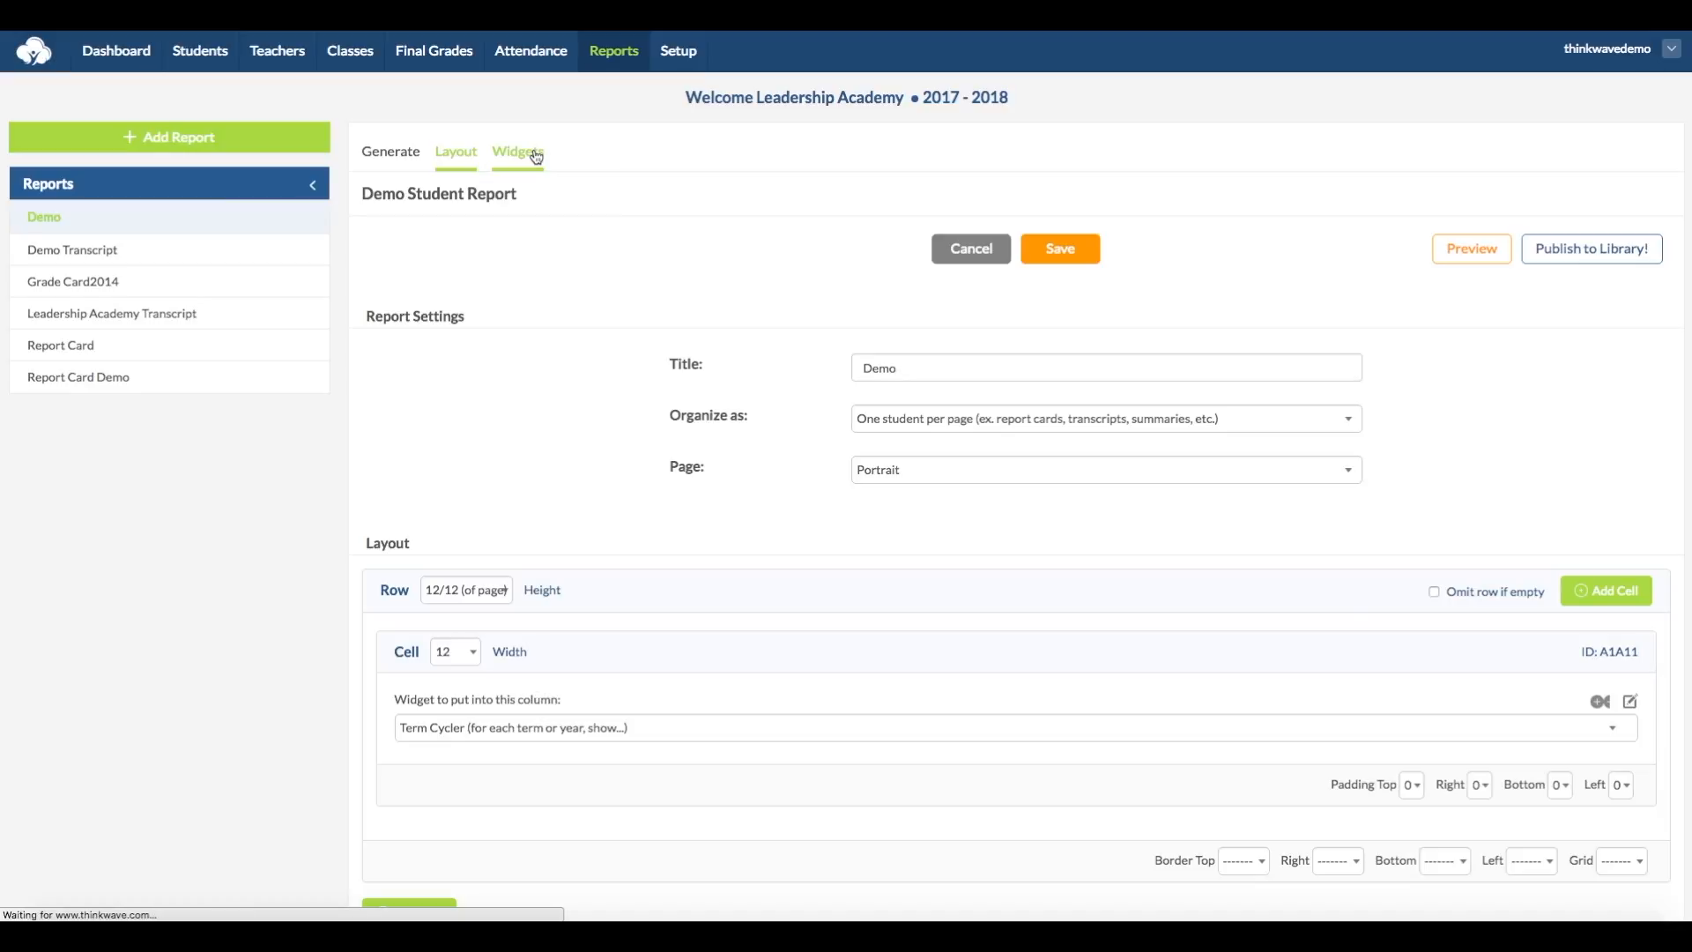
left_click(1236, 380)
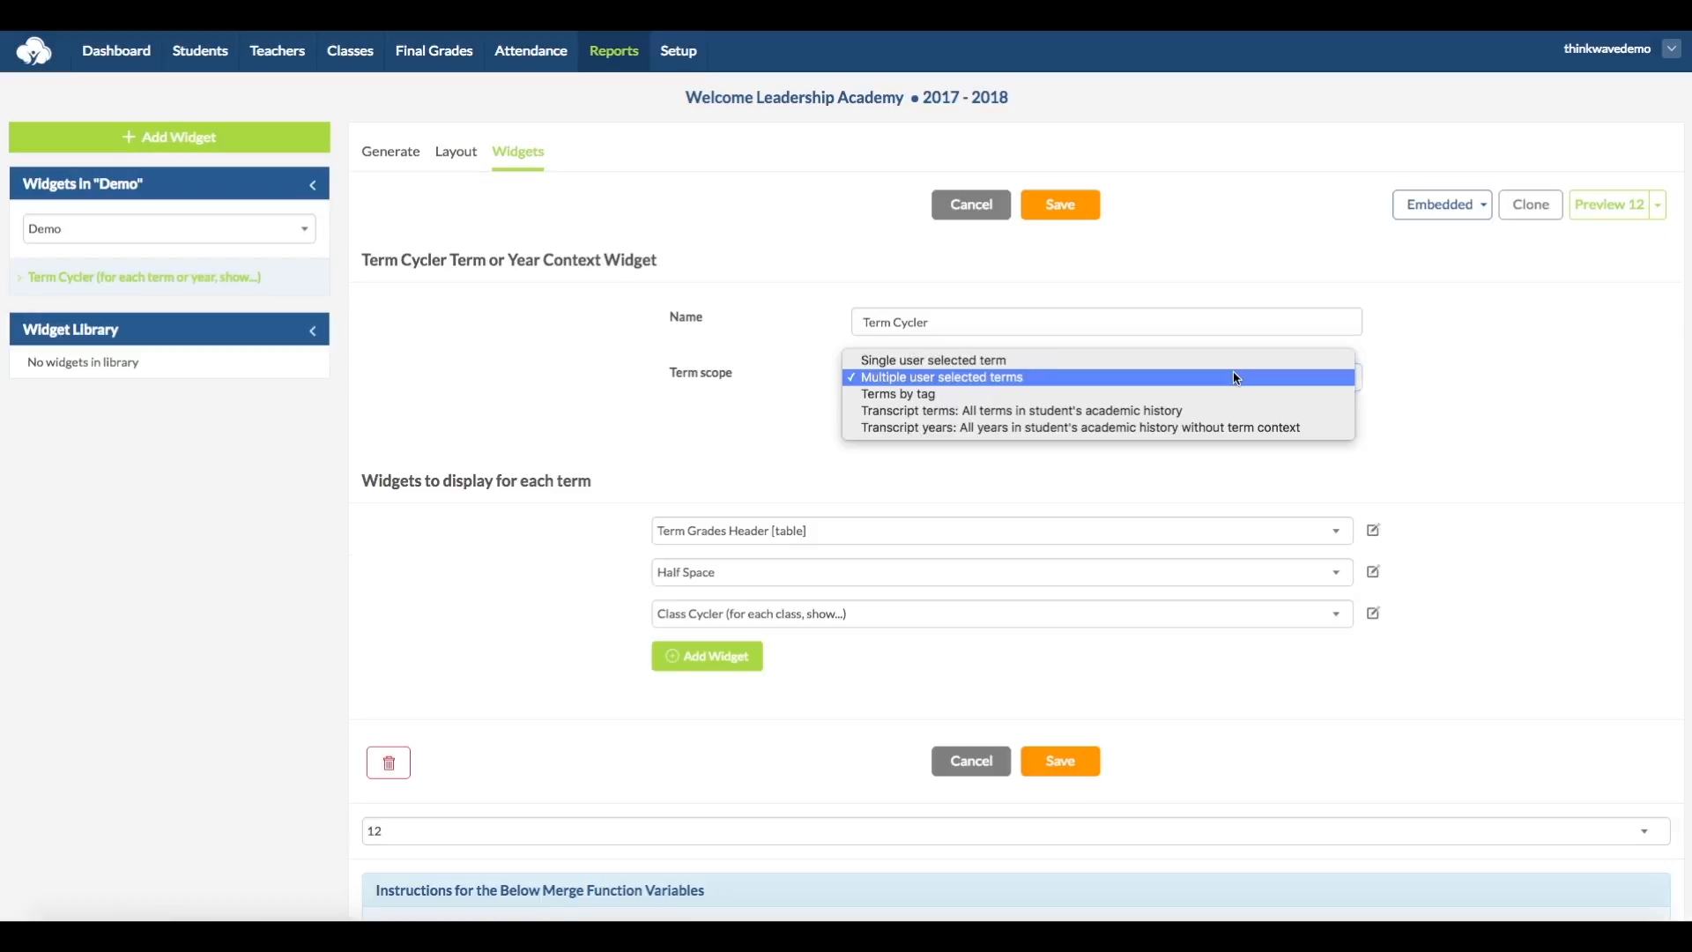
left_click(1234, 361)
left_click(1068, 211)
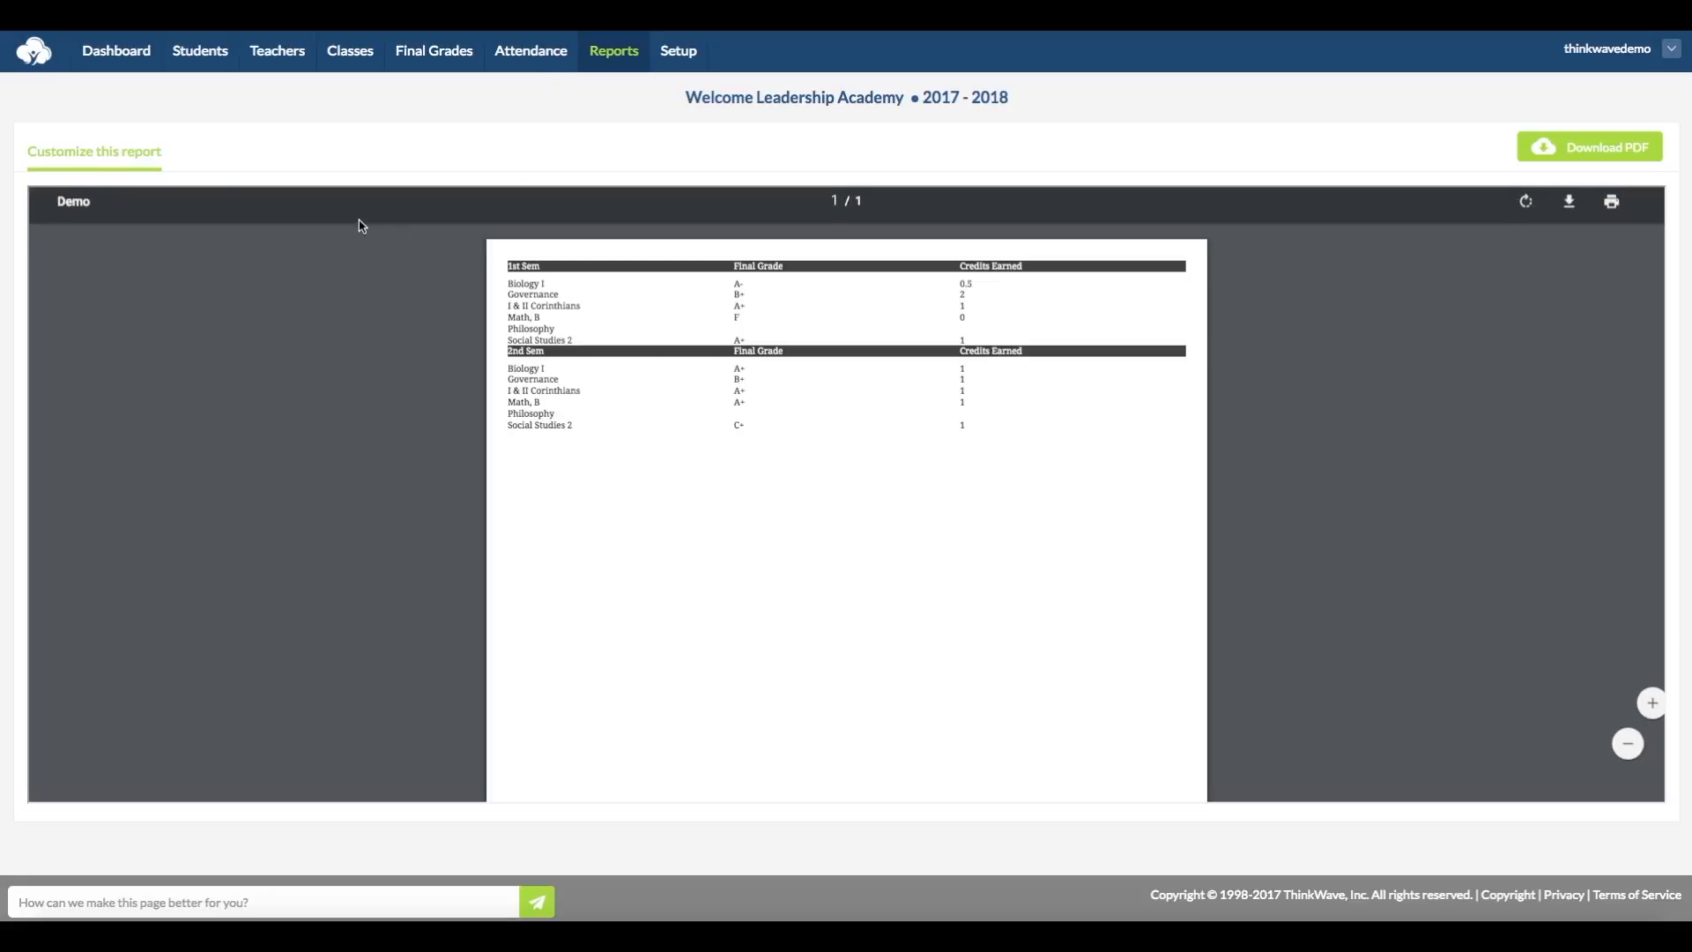
Step: Generate the Demo custom report for the first listed student with 1st Sem as the selected term
left_click(115, 161)
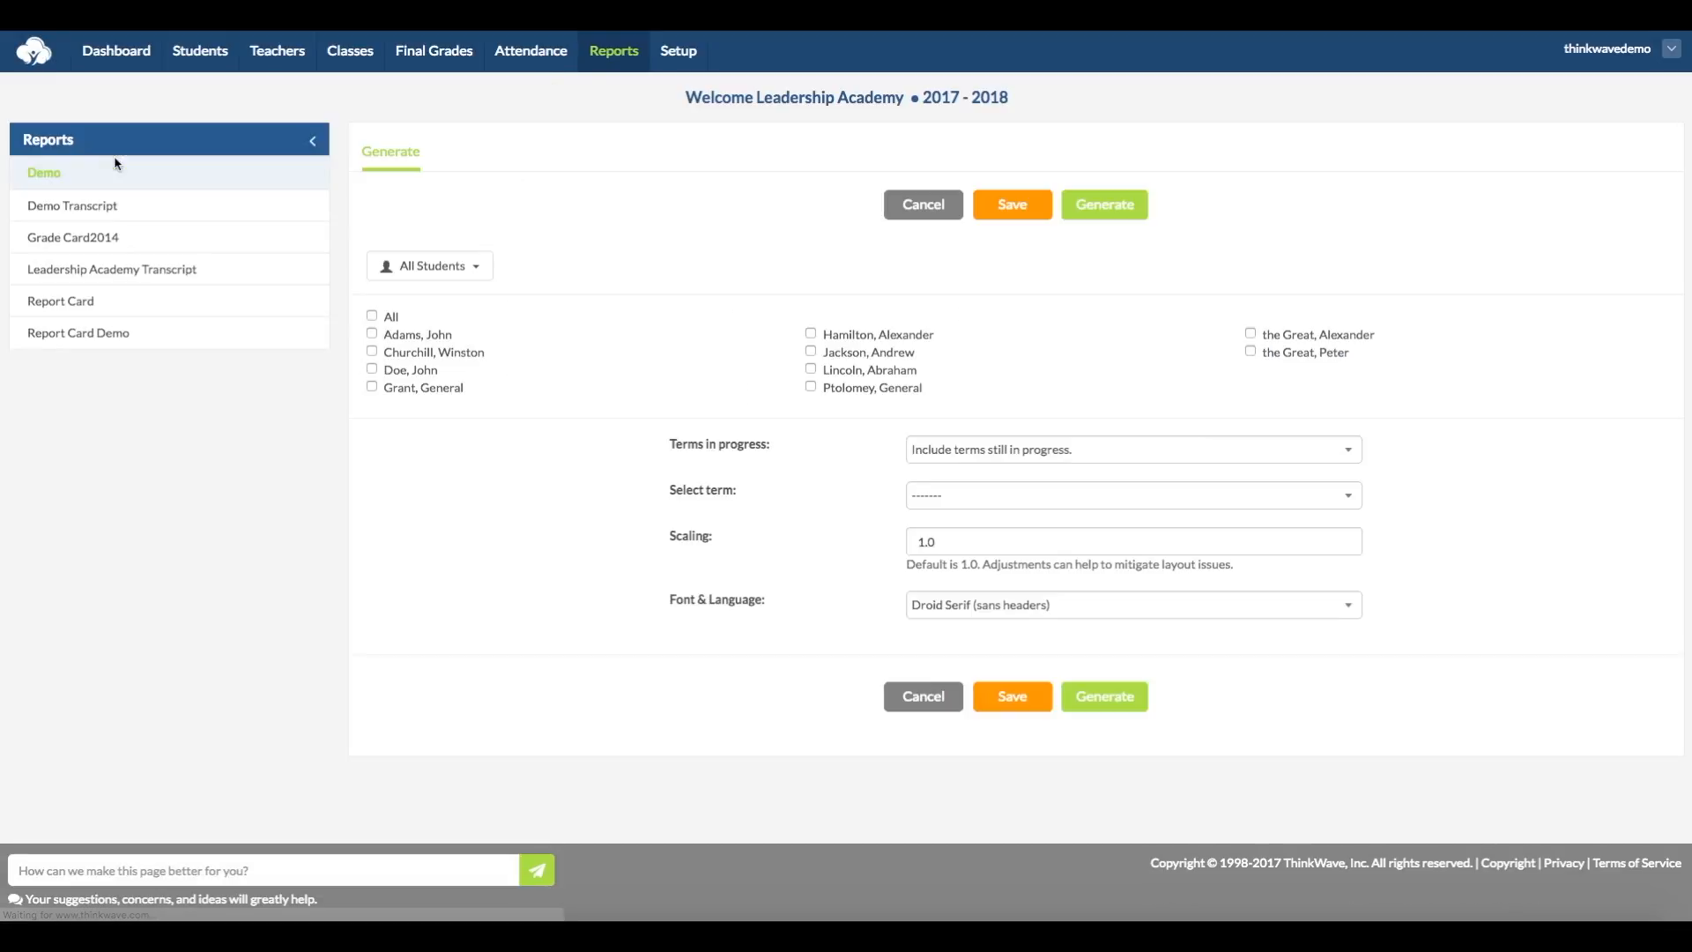
left_click(1099, 492)
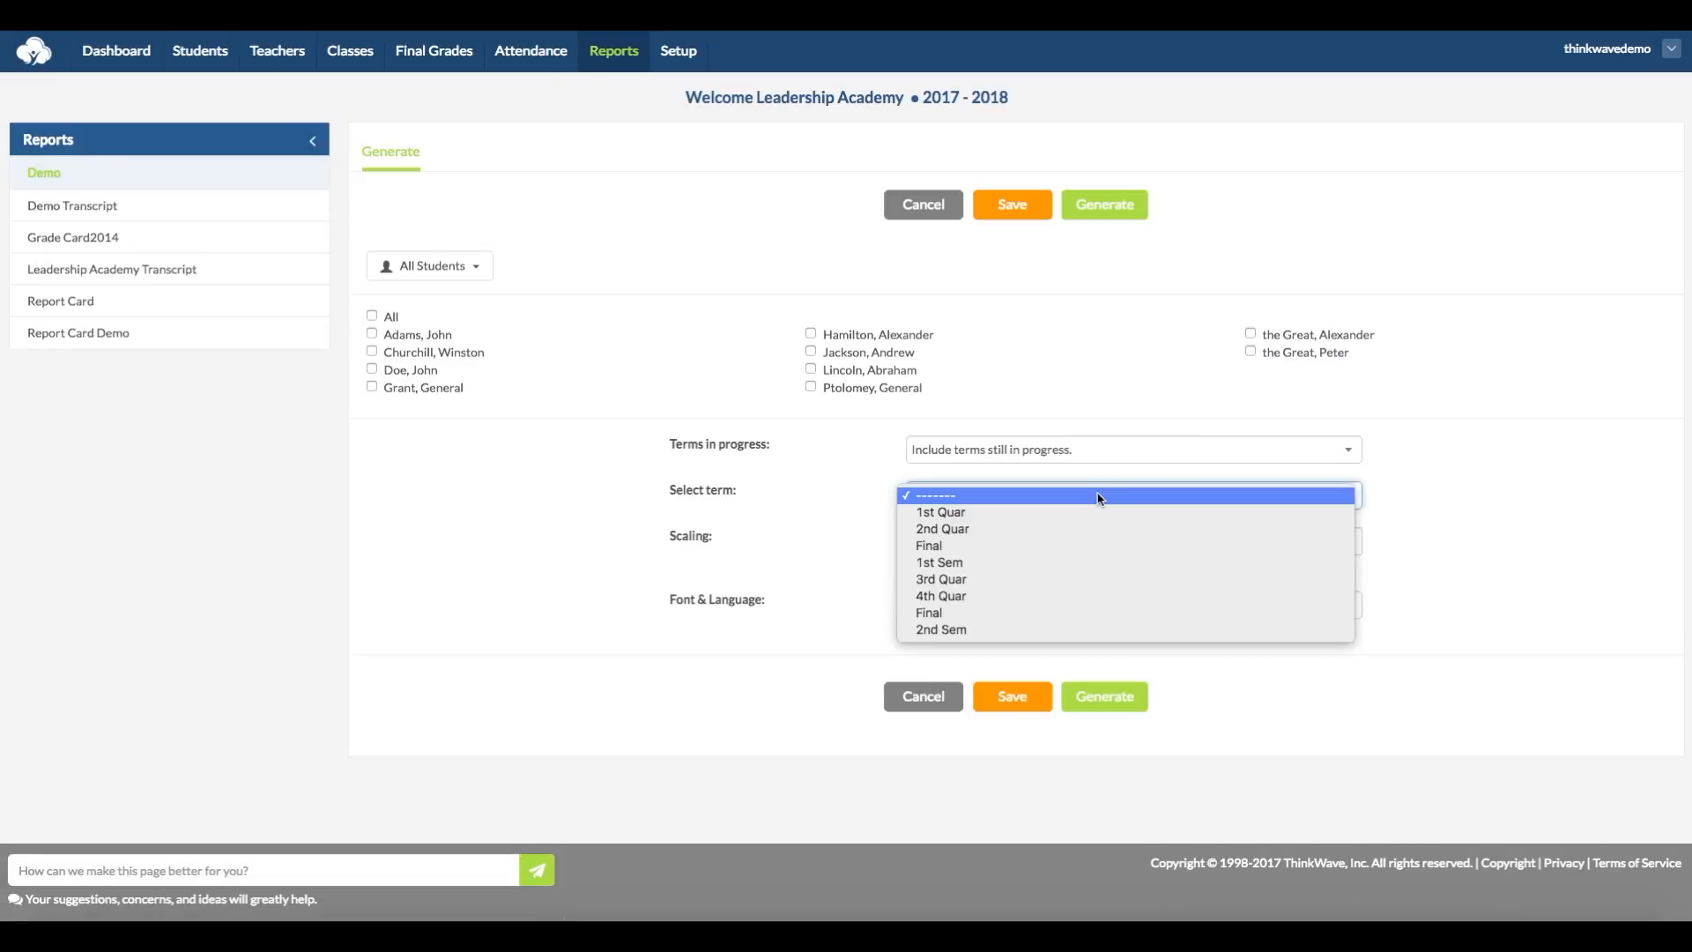
left_click(1137, 563)
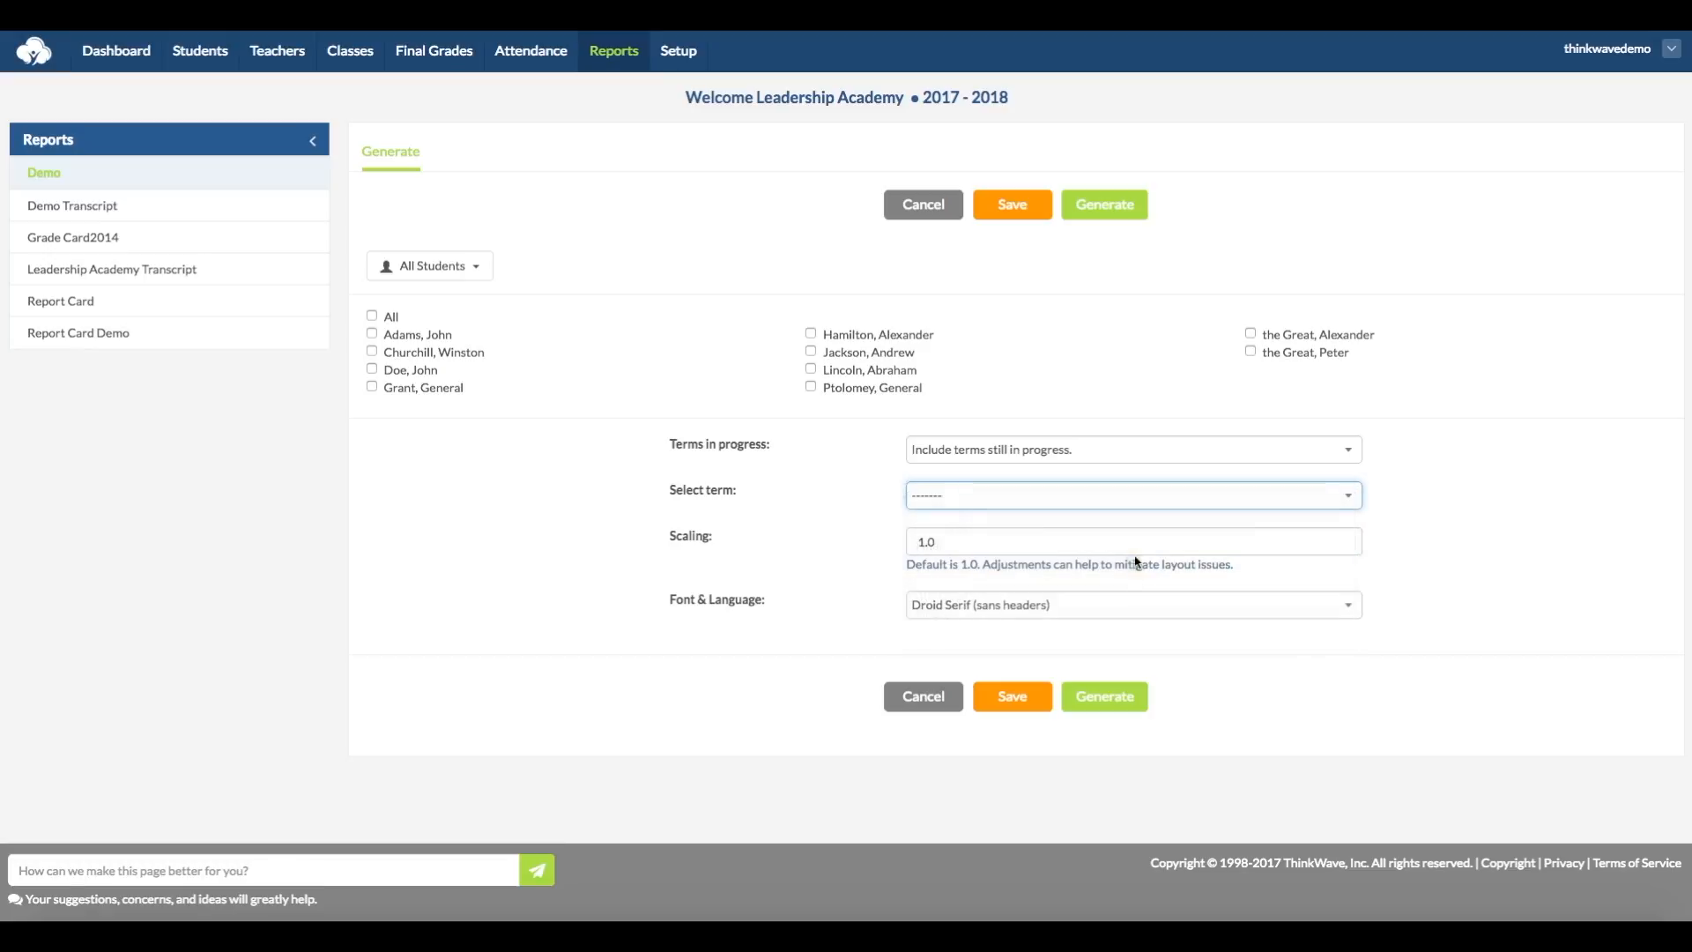
left_click(411, 335)
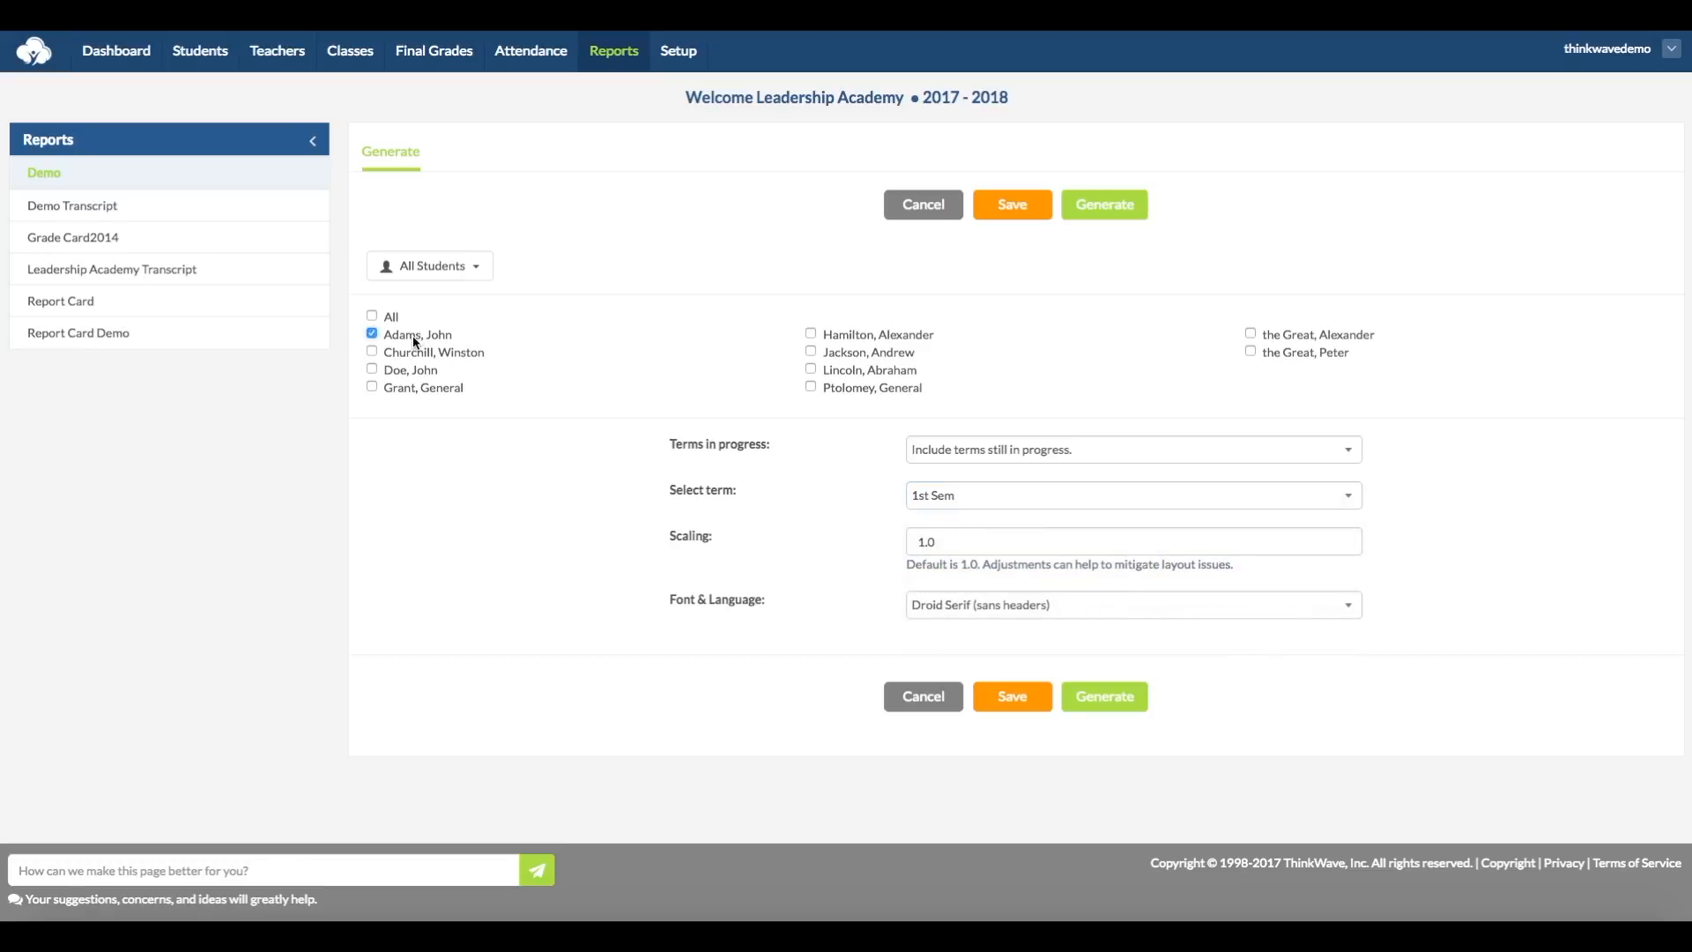
left_click(1109, 207)
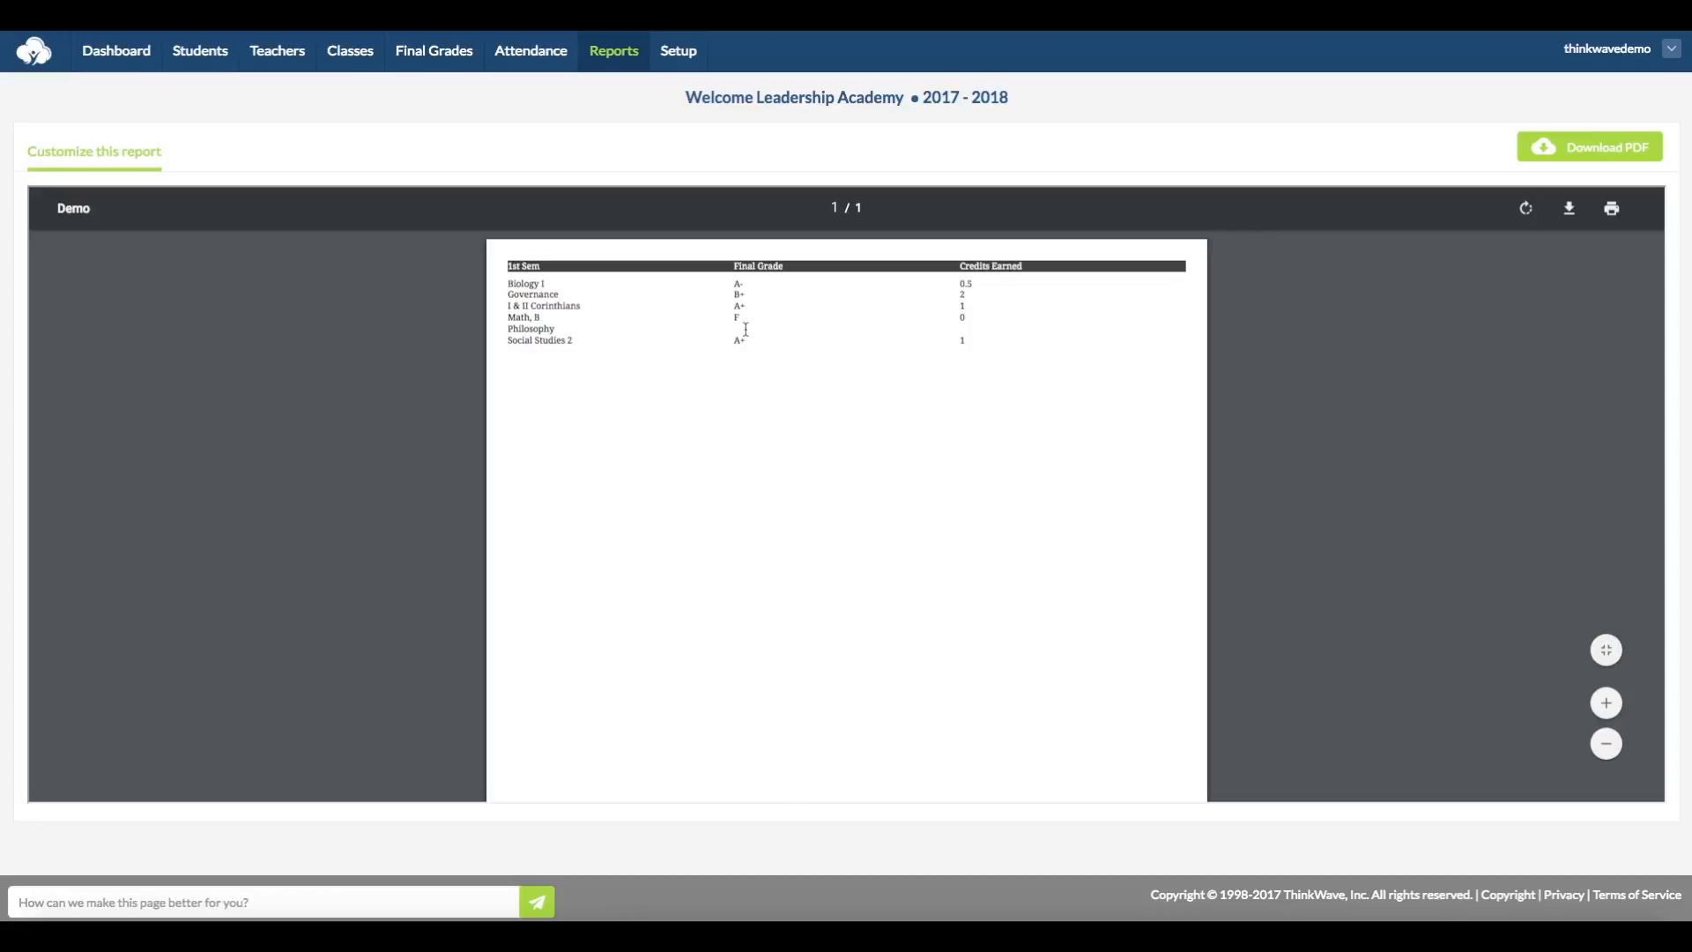
Step: Open the school's terms setup, give the 1st Sem term the optional tags "include, term_1", and save it
left_click(678, 58)
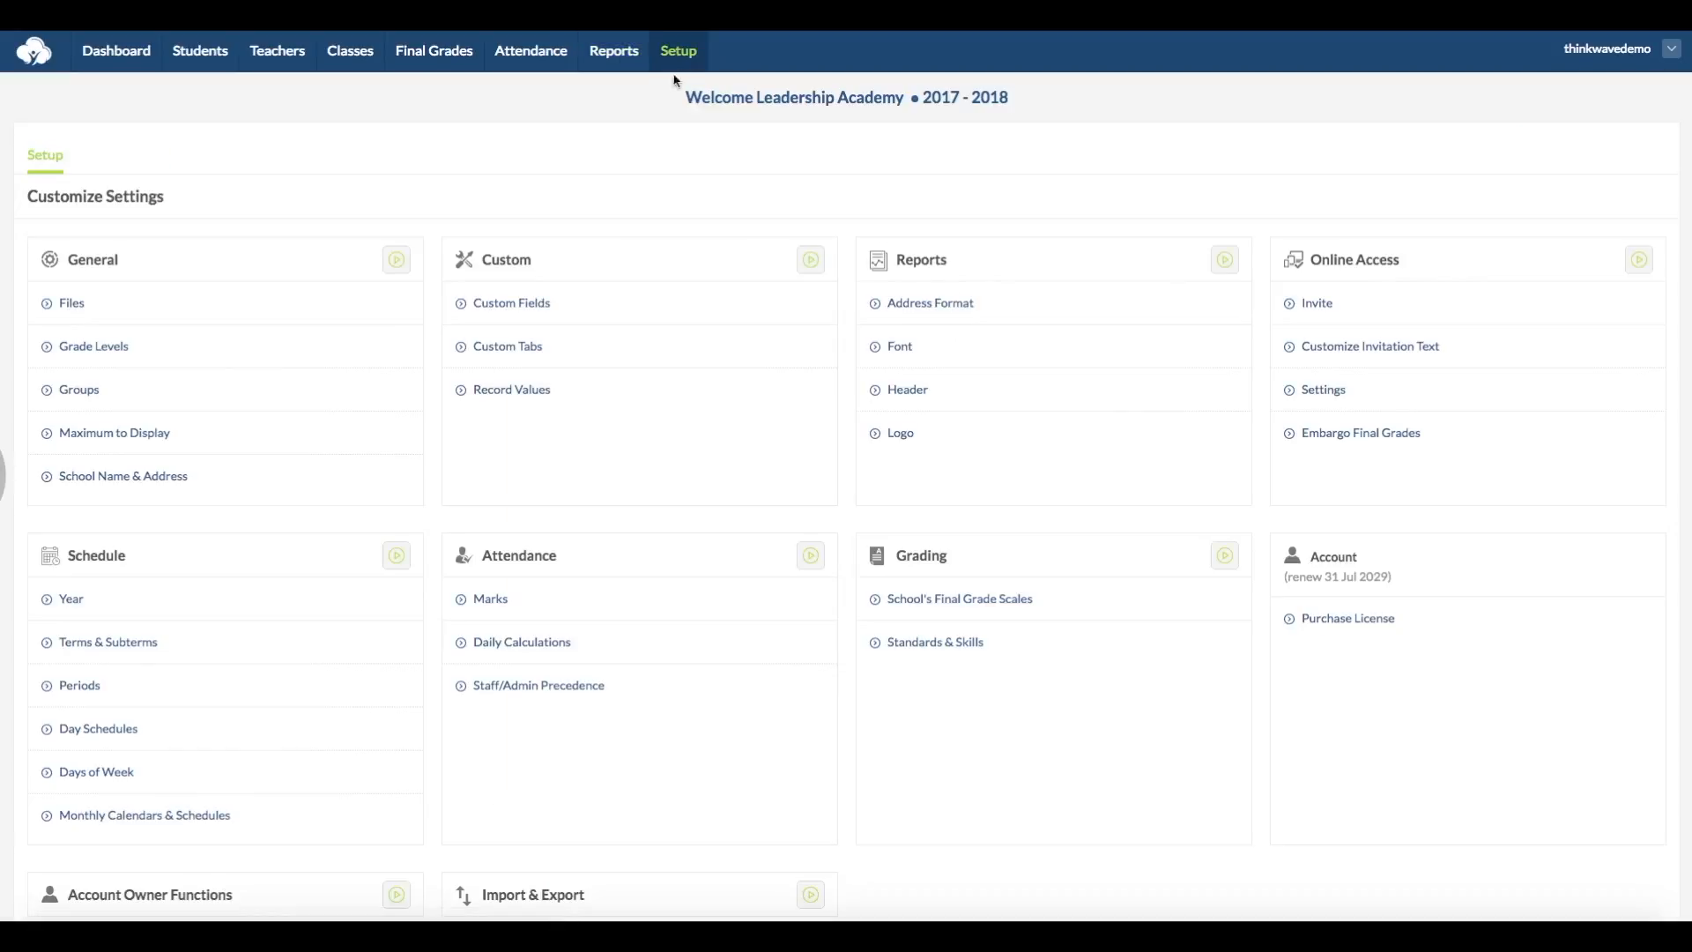
left_click(100, 650)
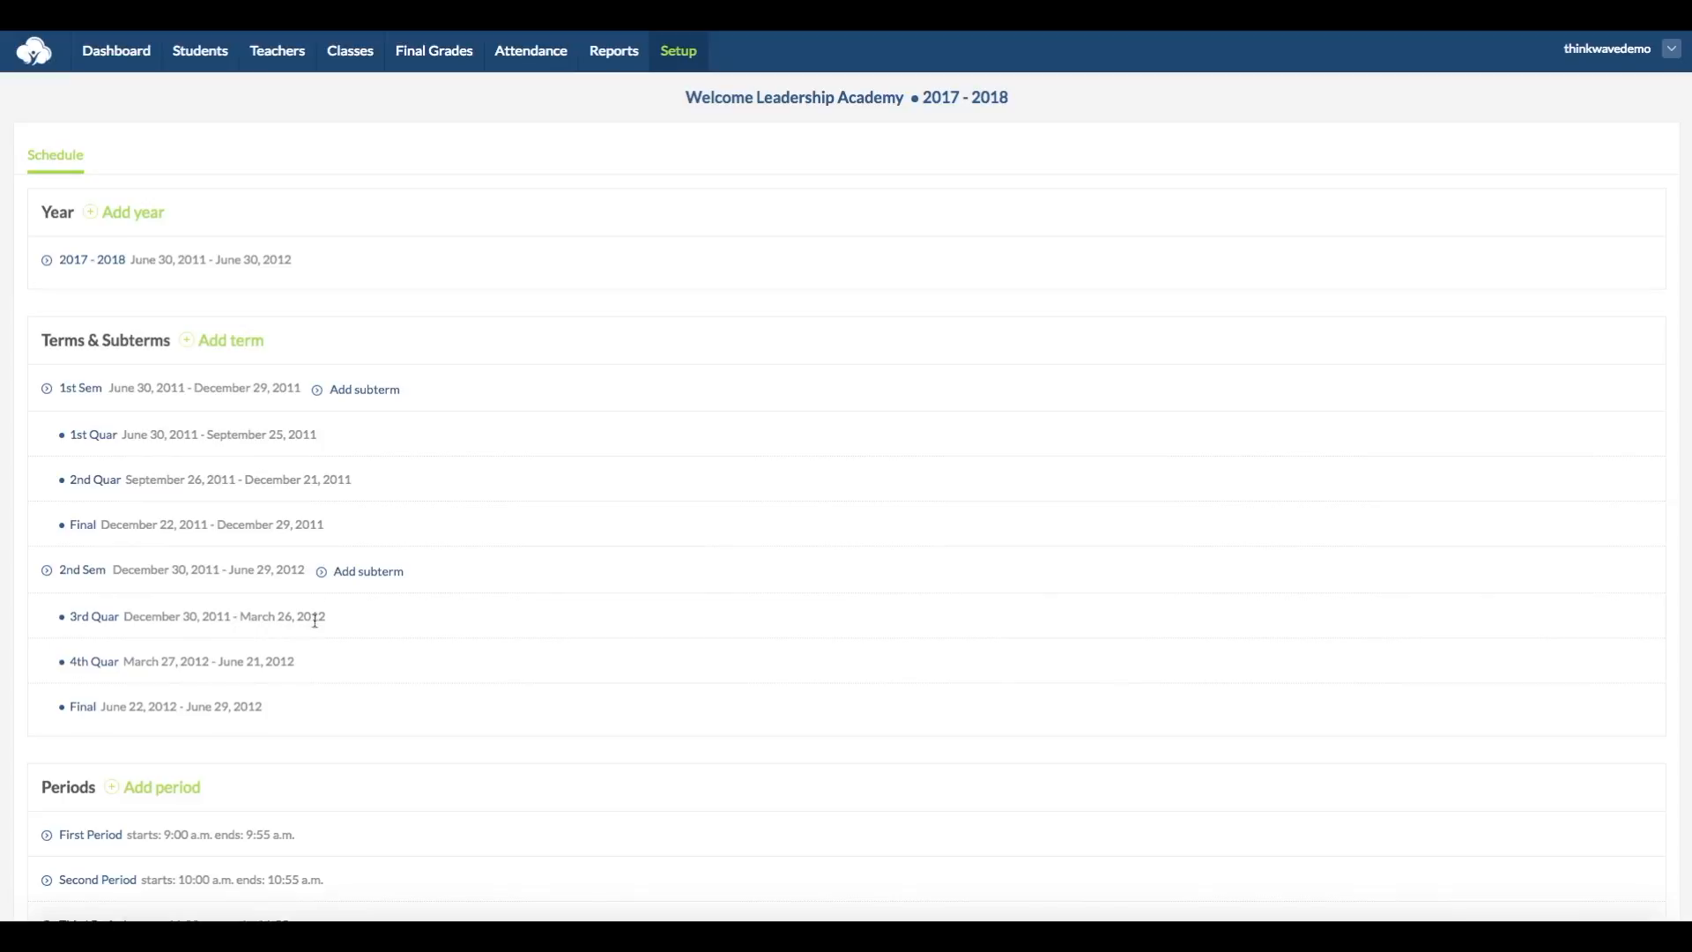
left_click(83, 392)
left_click(515, 467)
type("include")
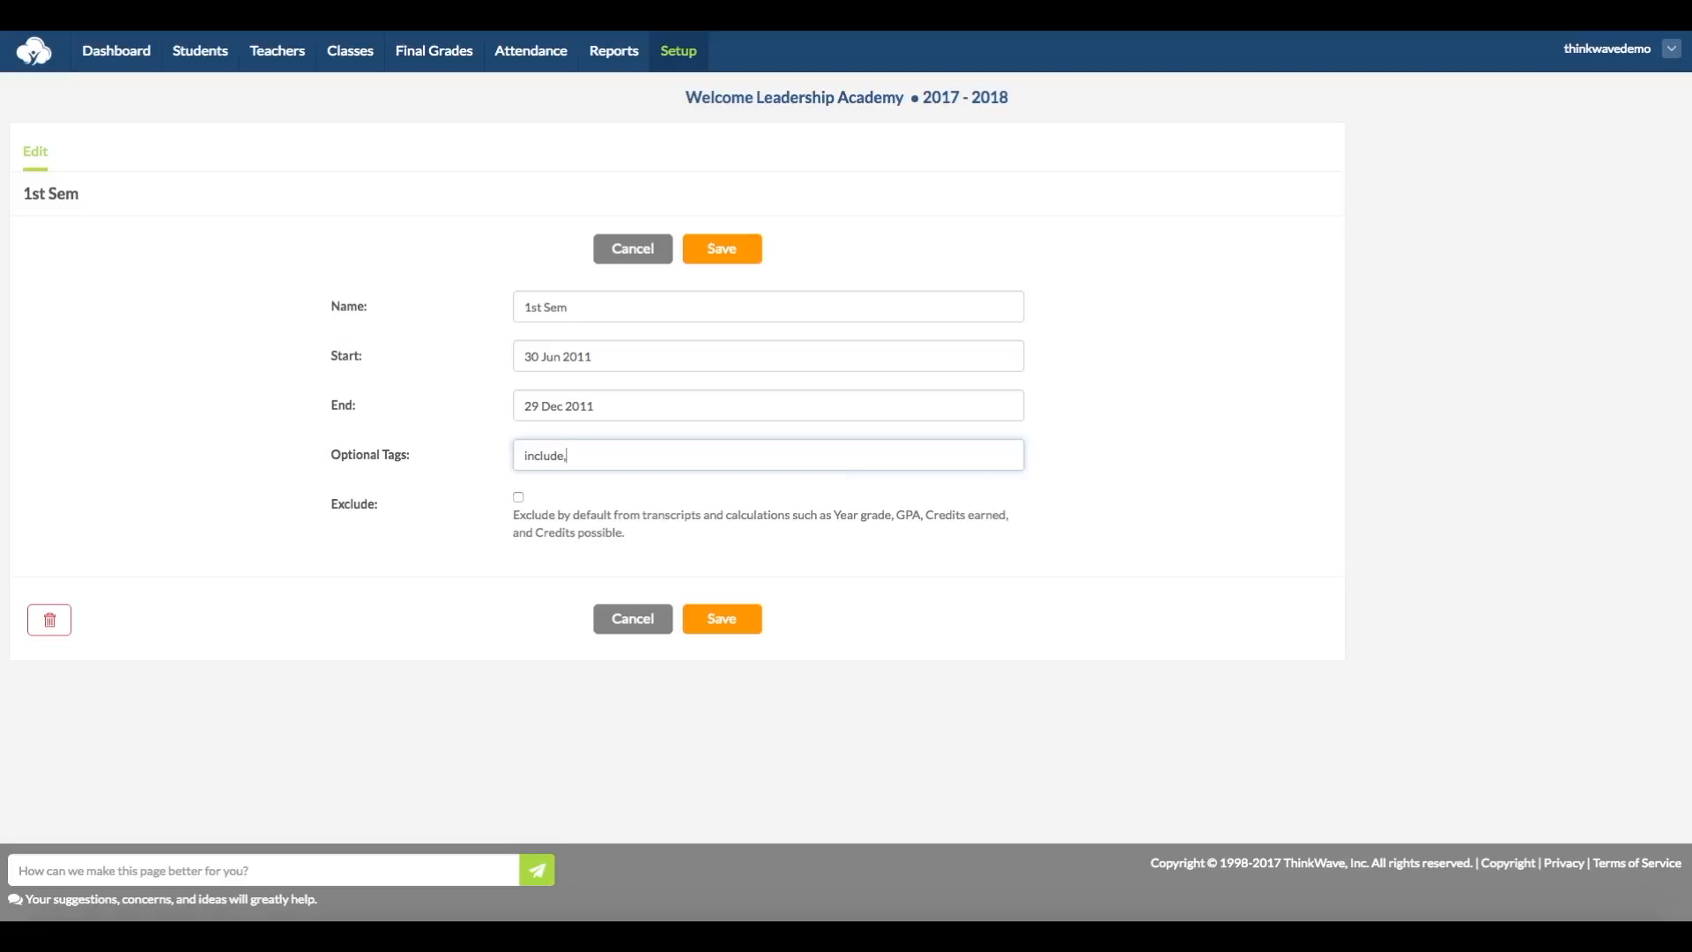
type(", term_1")
left_click(721, 253)
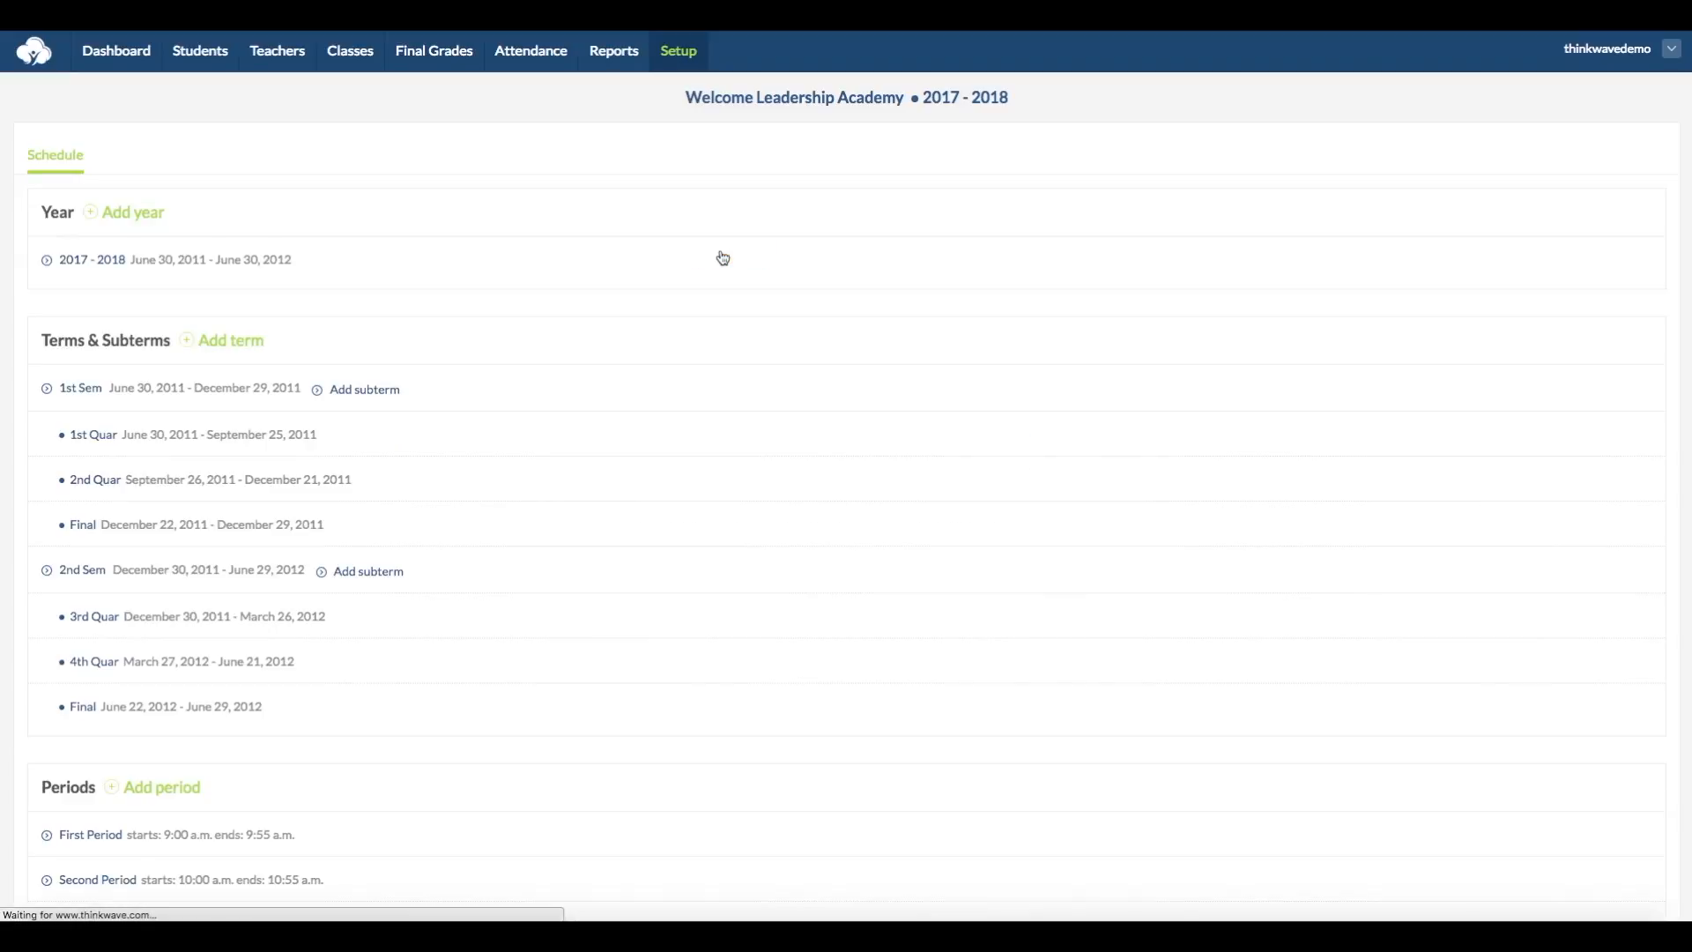
Step: Give the 2nd Sem term an "exclude" tag followed by its own term tag, and save it
left_click(83, 572)
left_click(537, 452)
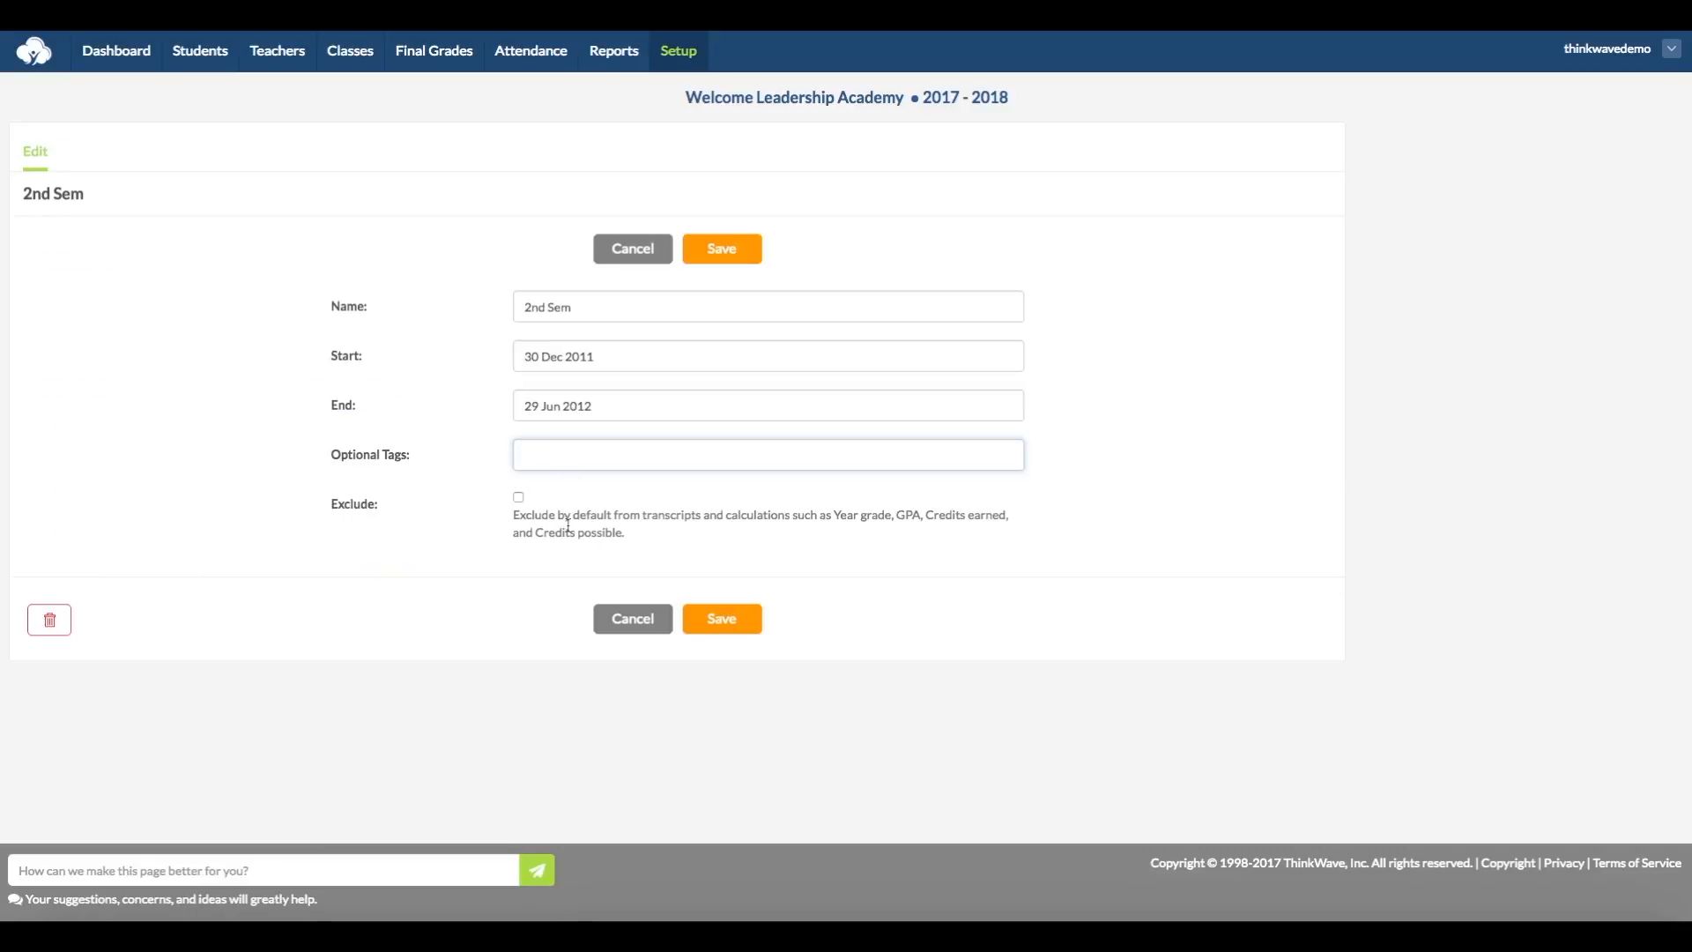
type("exclude, term_2")
left_click(722, 257)
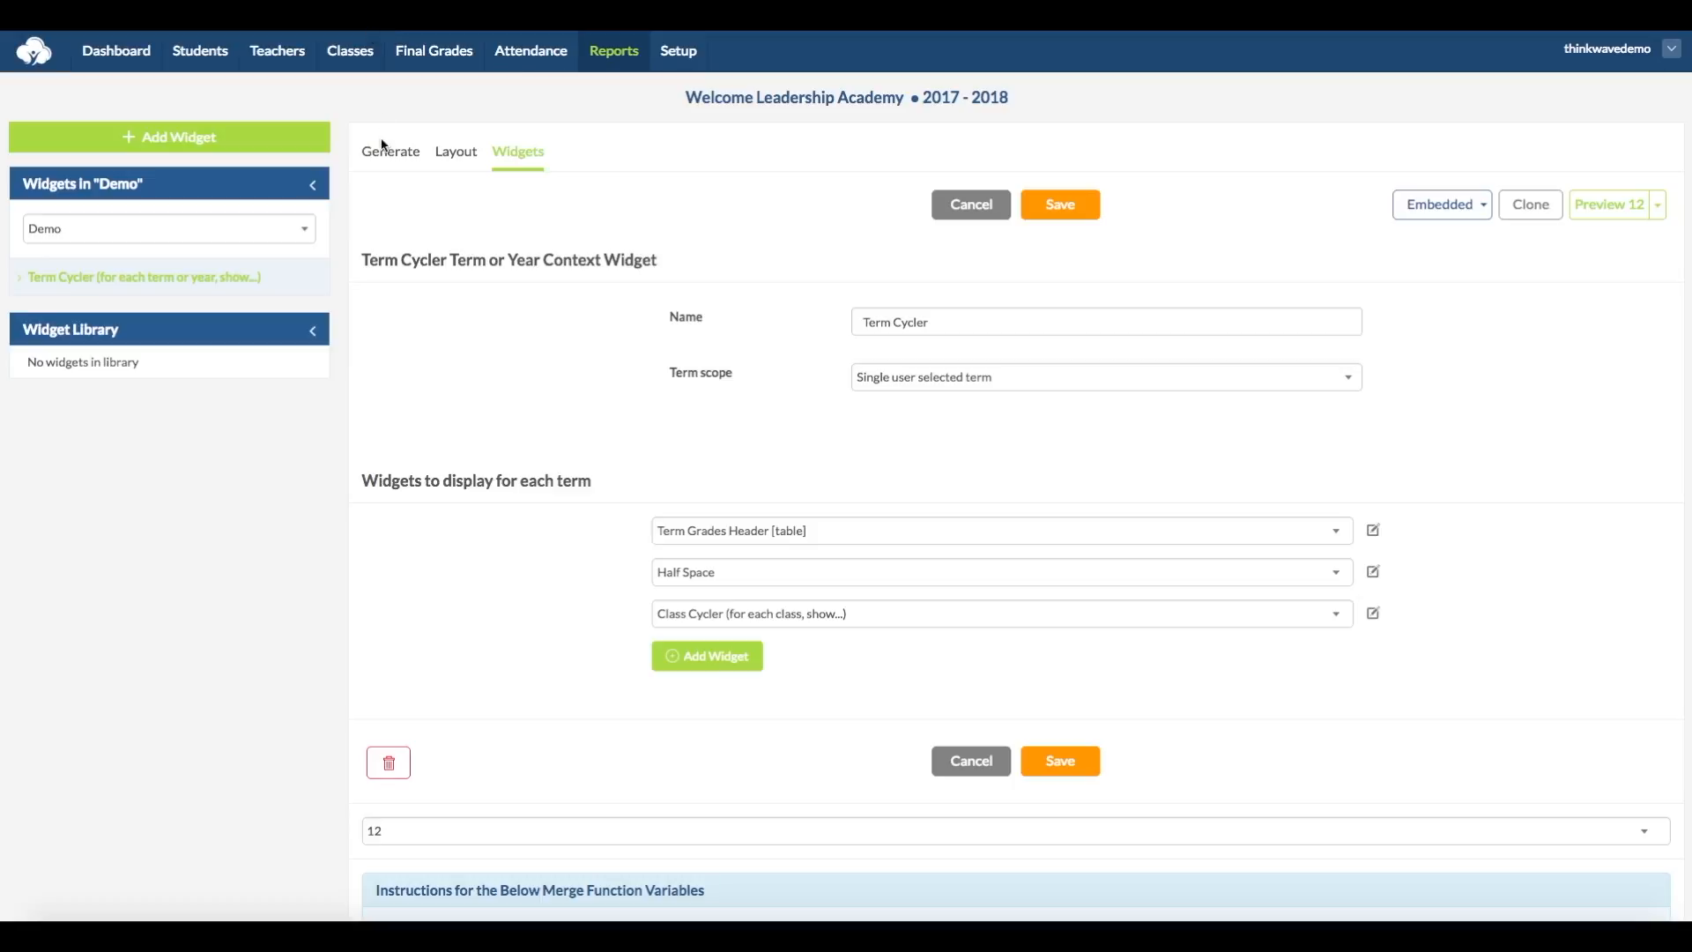
Step: Change the Term Cycler's term scope to Terms by tag, filter by the term tag "include", and save the widget
left_click(1163, 381)
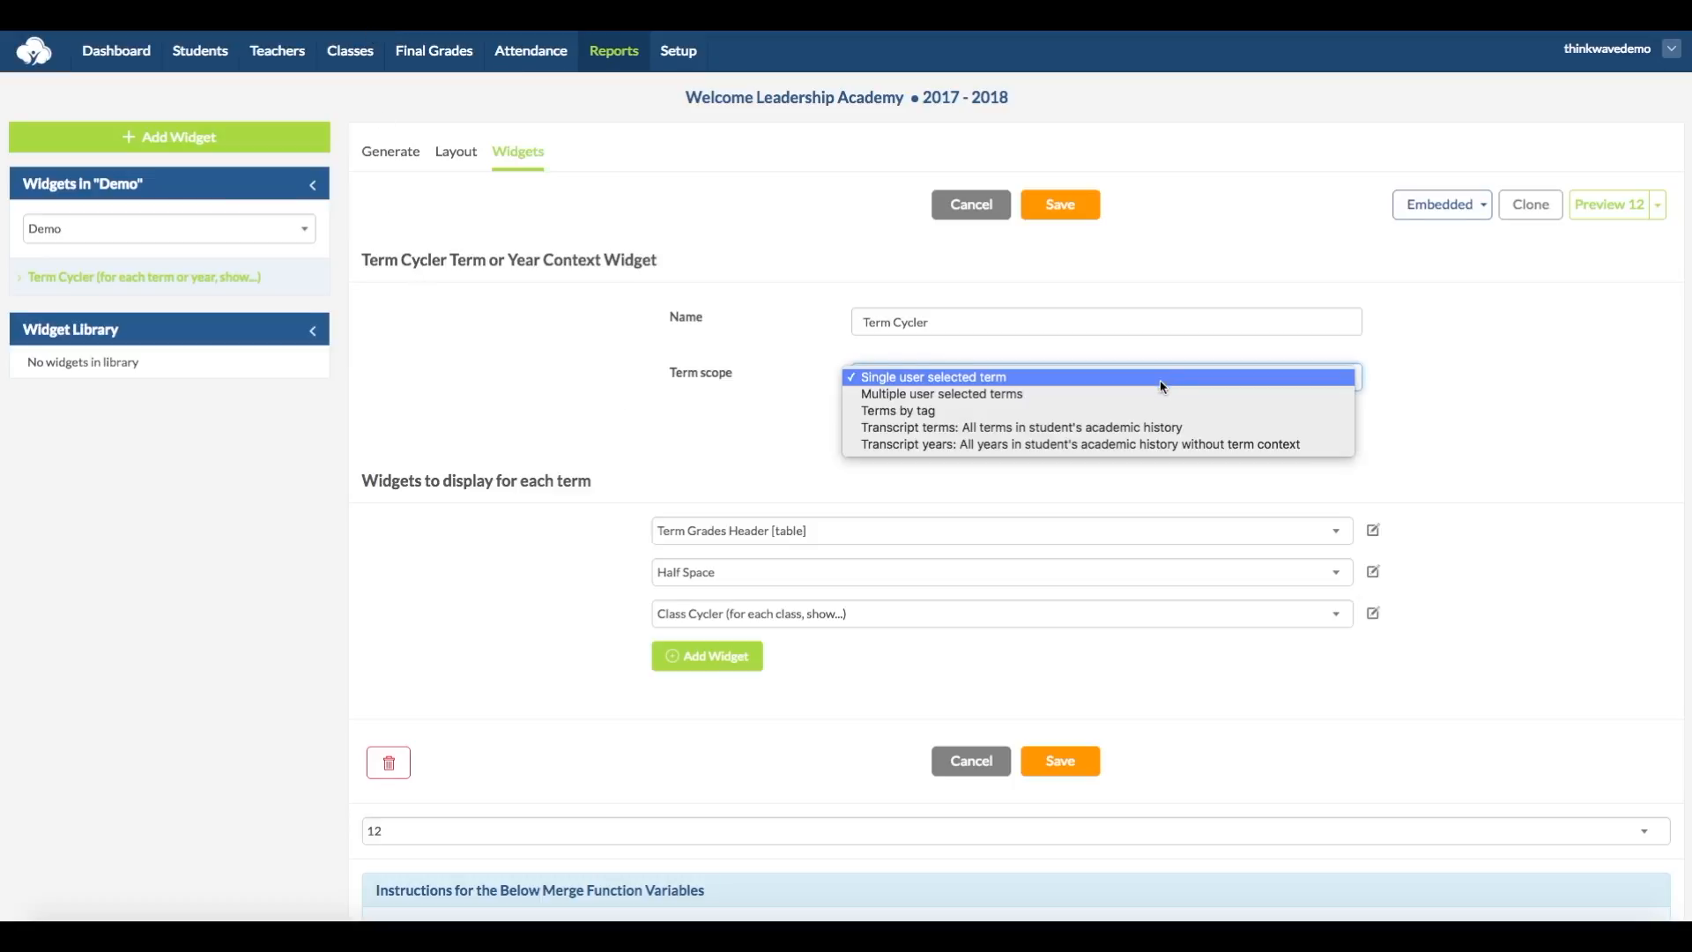
left_click(1151, 412)
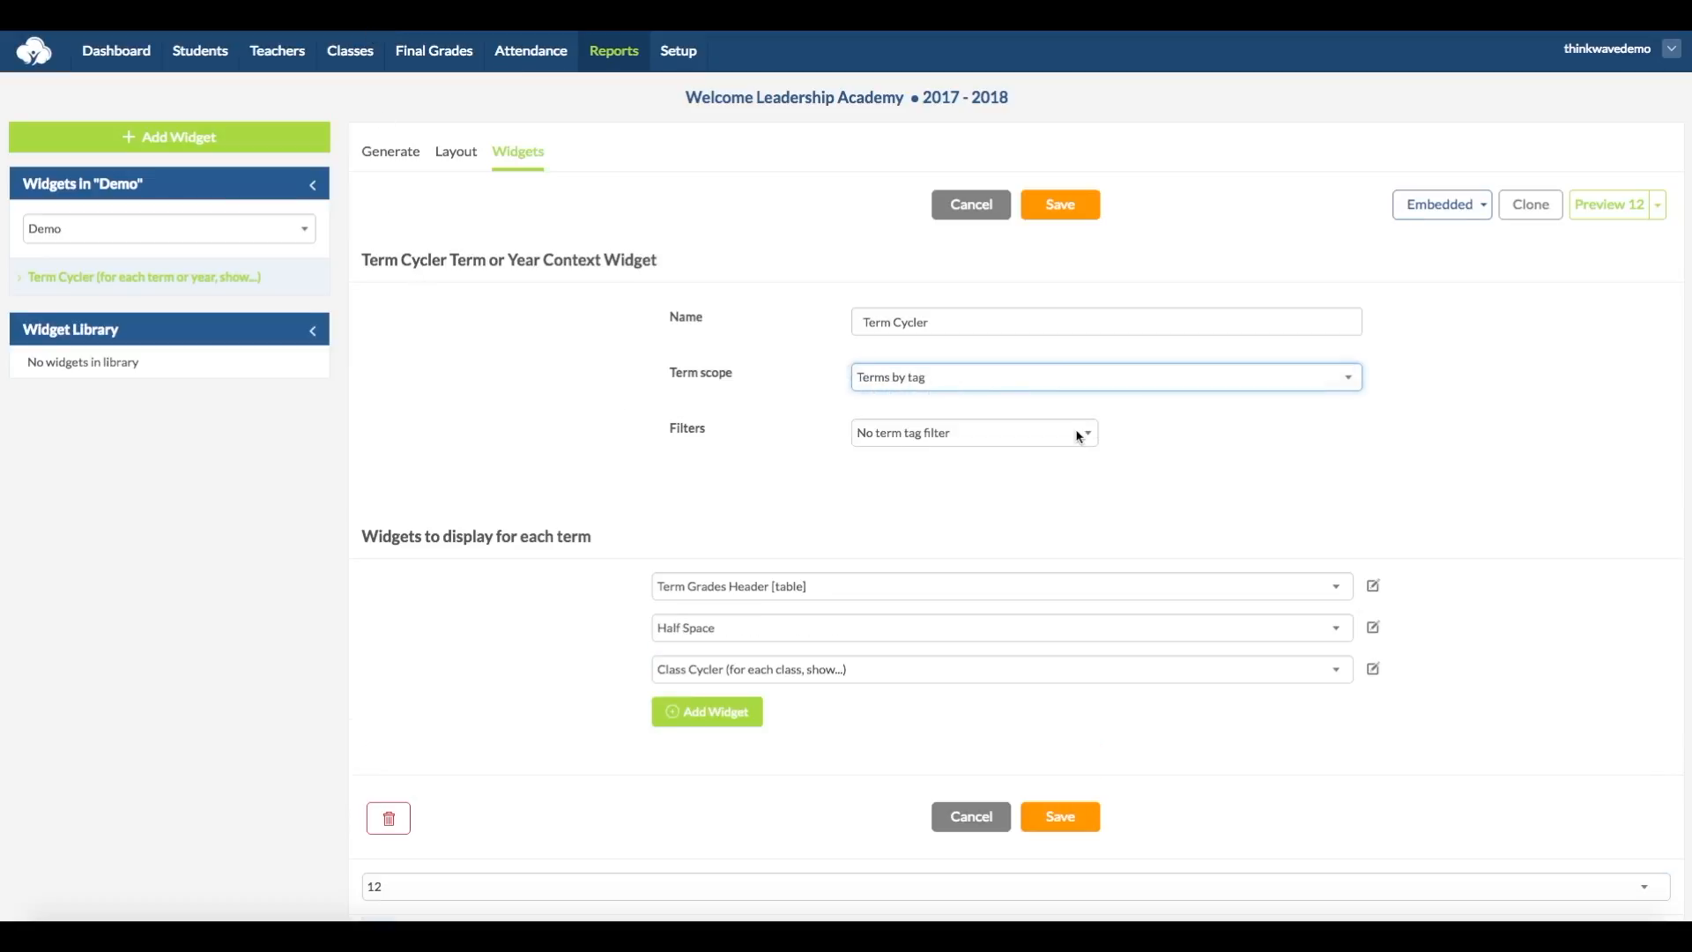
left_click(1079, 436)
left_click(1075, 448)
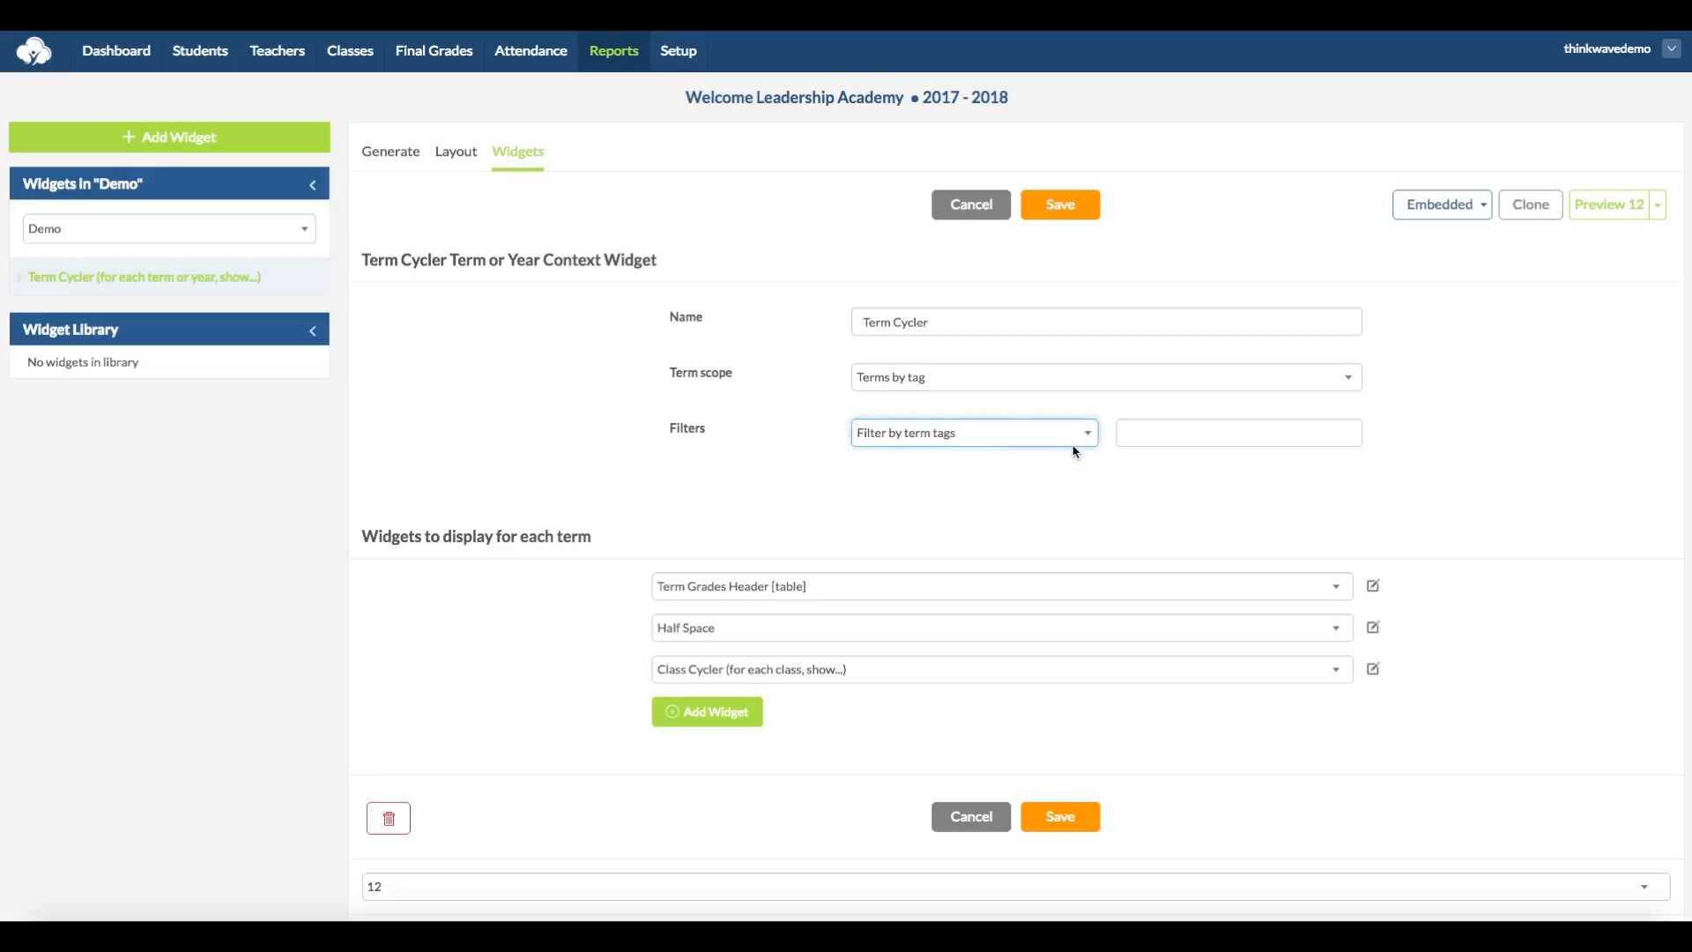
left_click(1187, 432)
type("include")
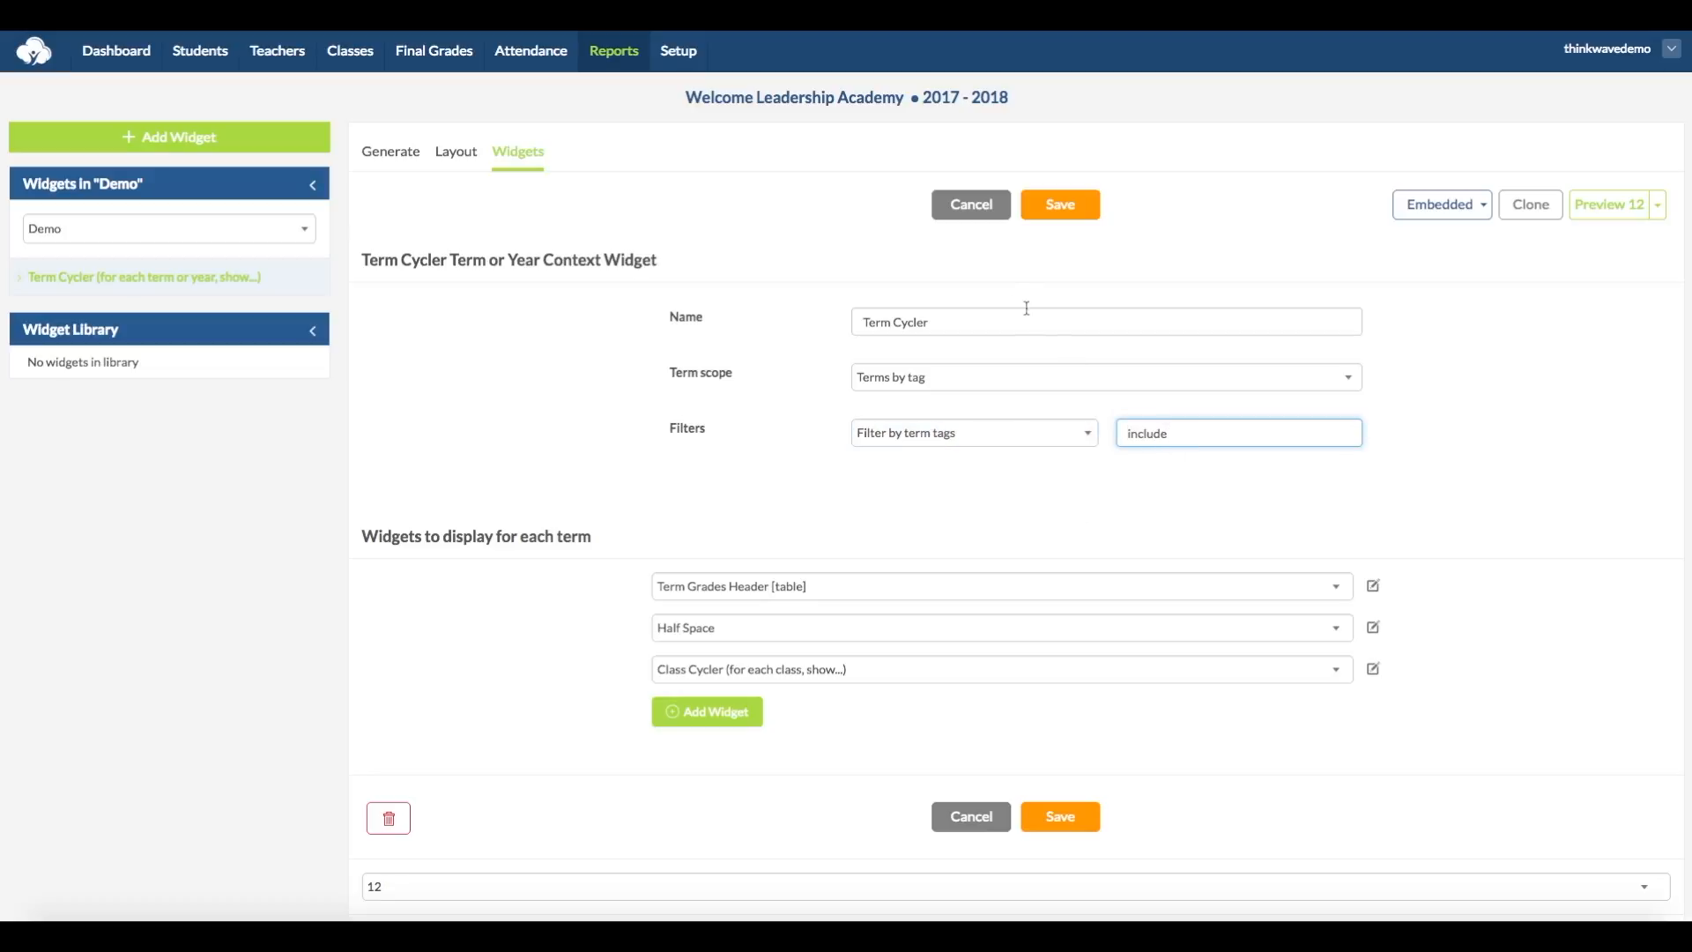
left_click(1061, 205)
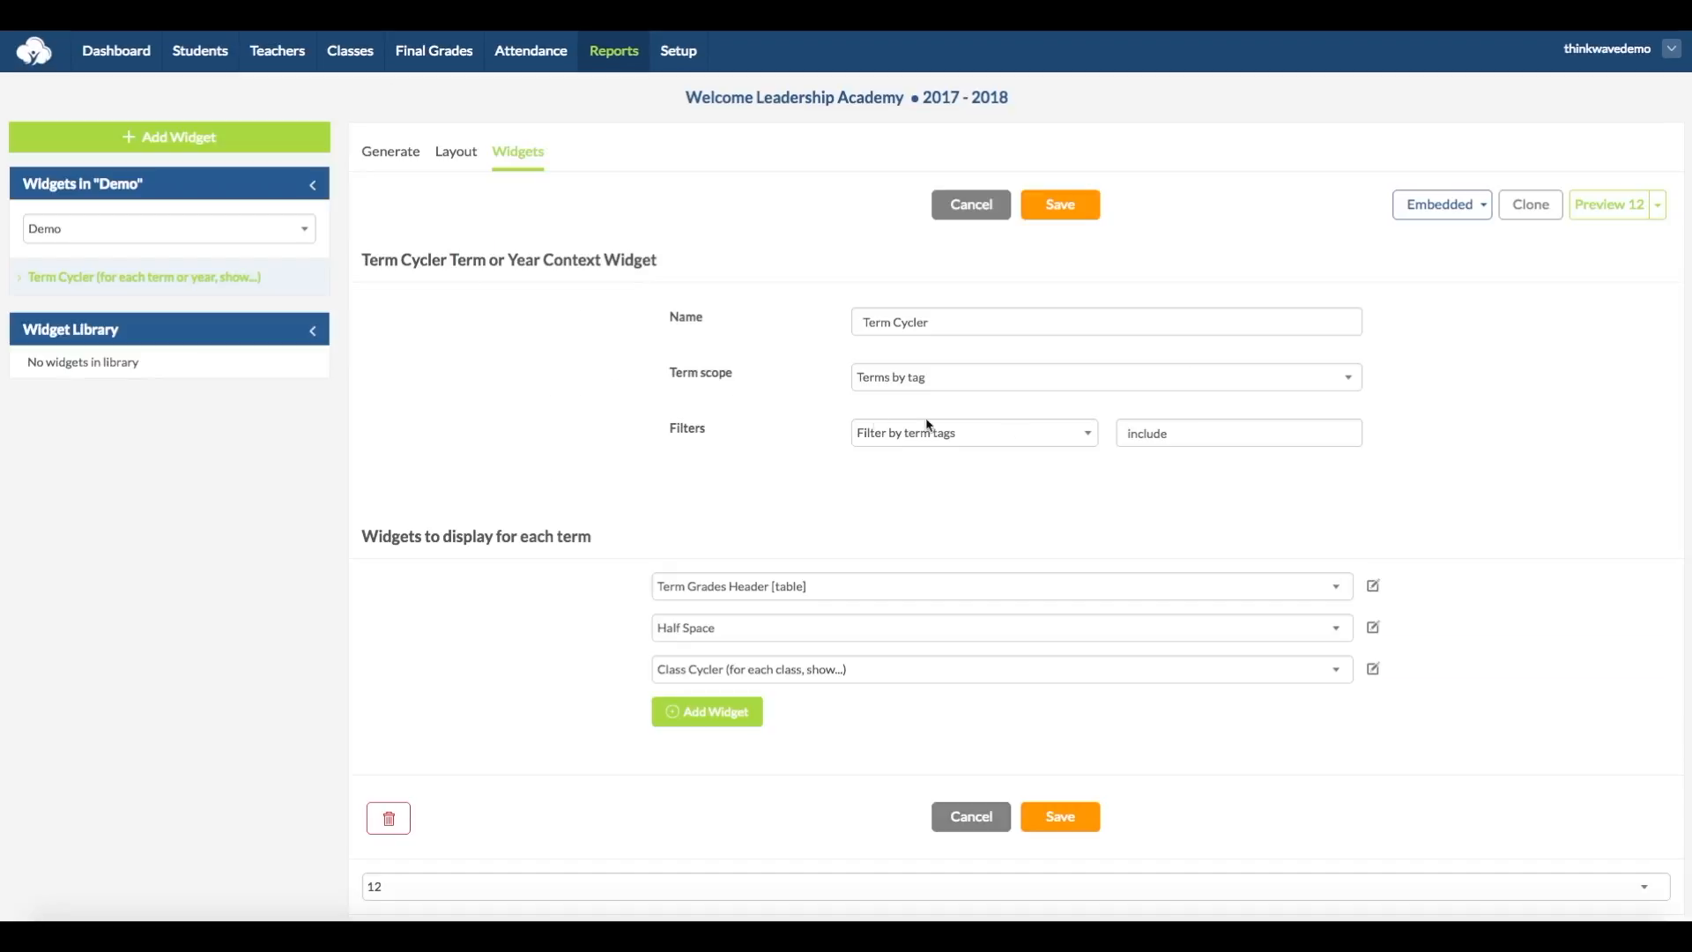
Step: Switch the Term Cycler's filter to Filter by term tags (OR) with the tags "include, exclude", and save the widget
left_click(1068, 438)
left_click(1060, 451)
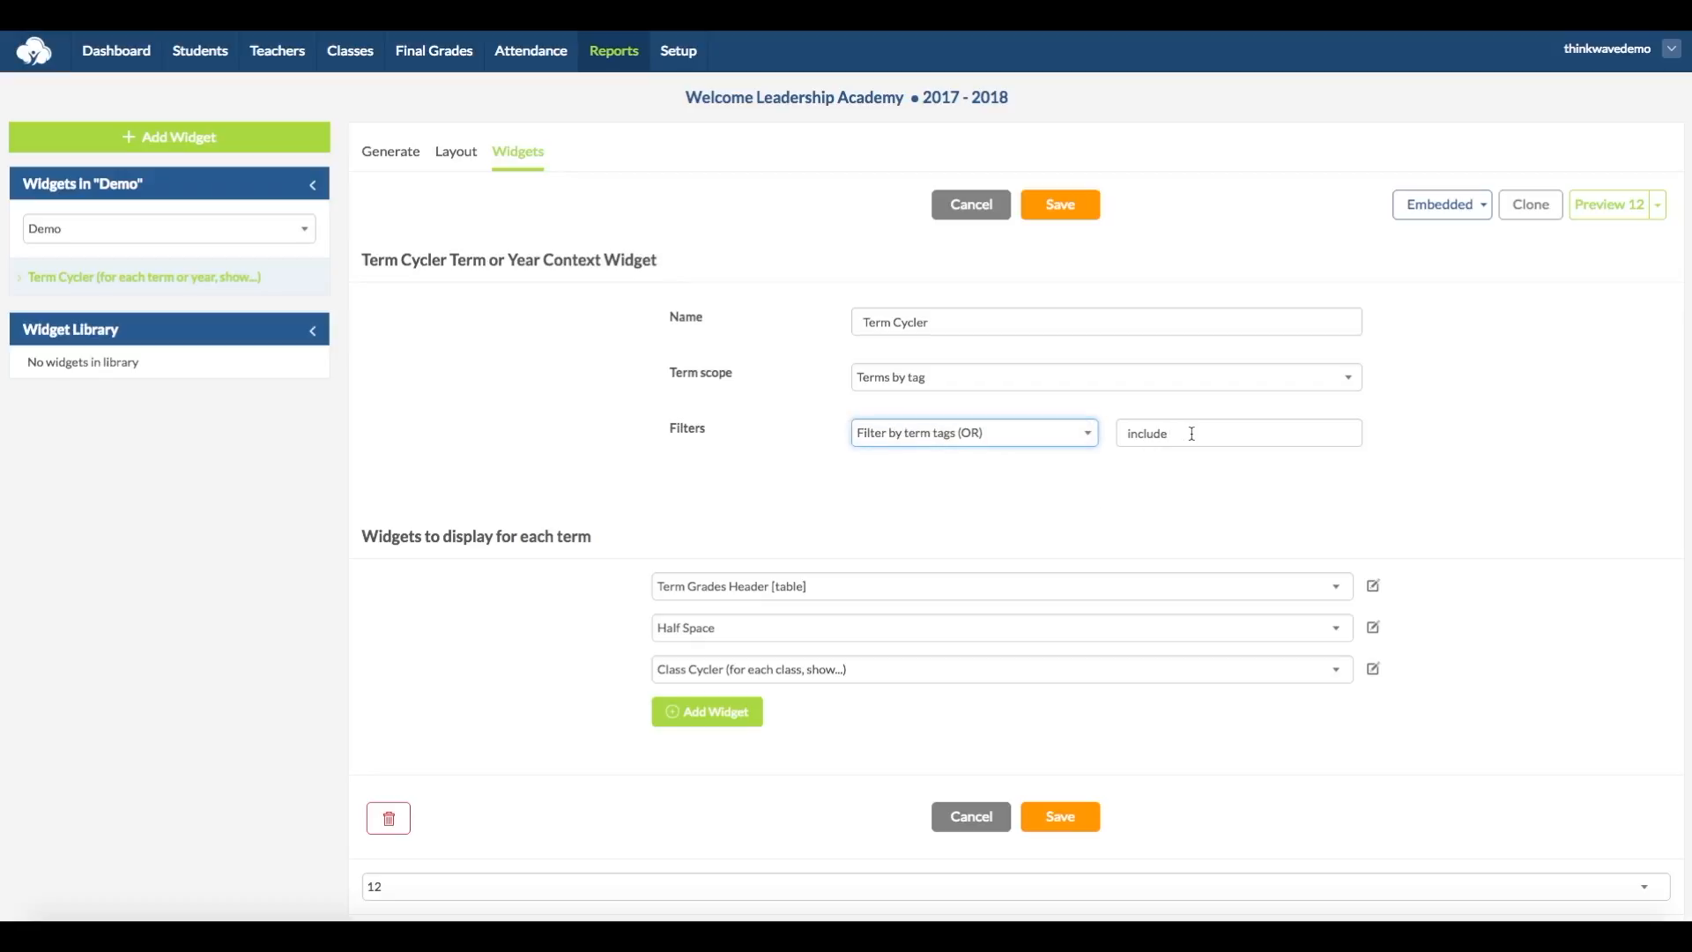
left_click(1191, 433)
type(", exclude")
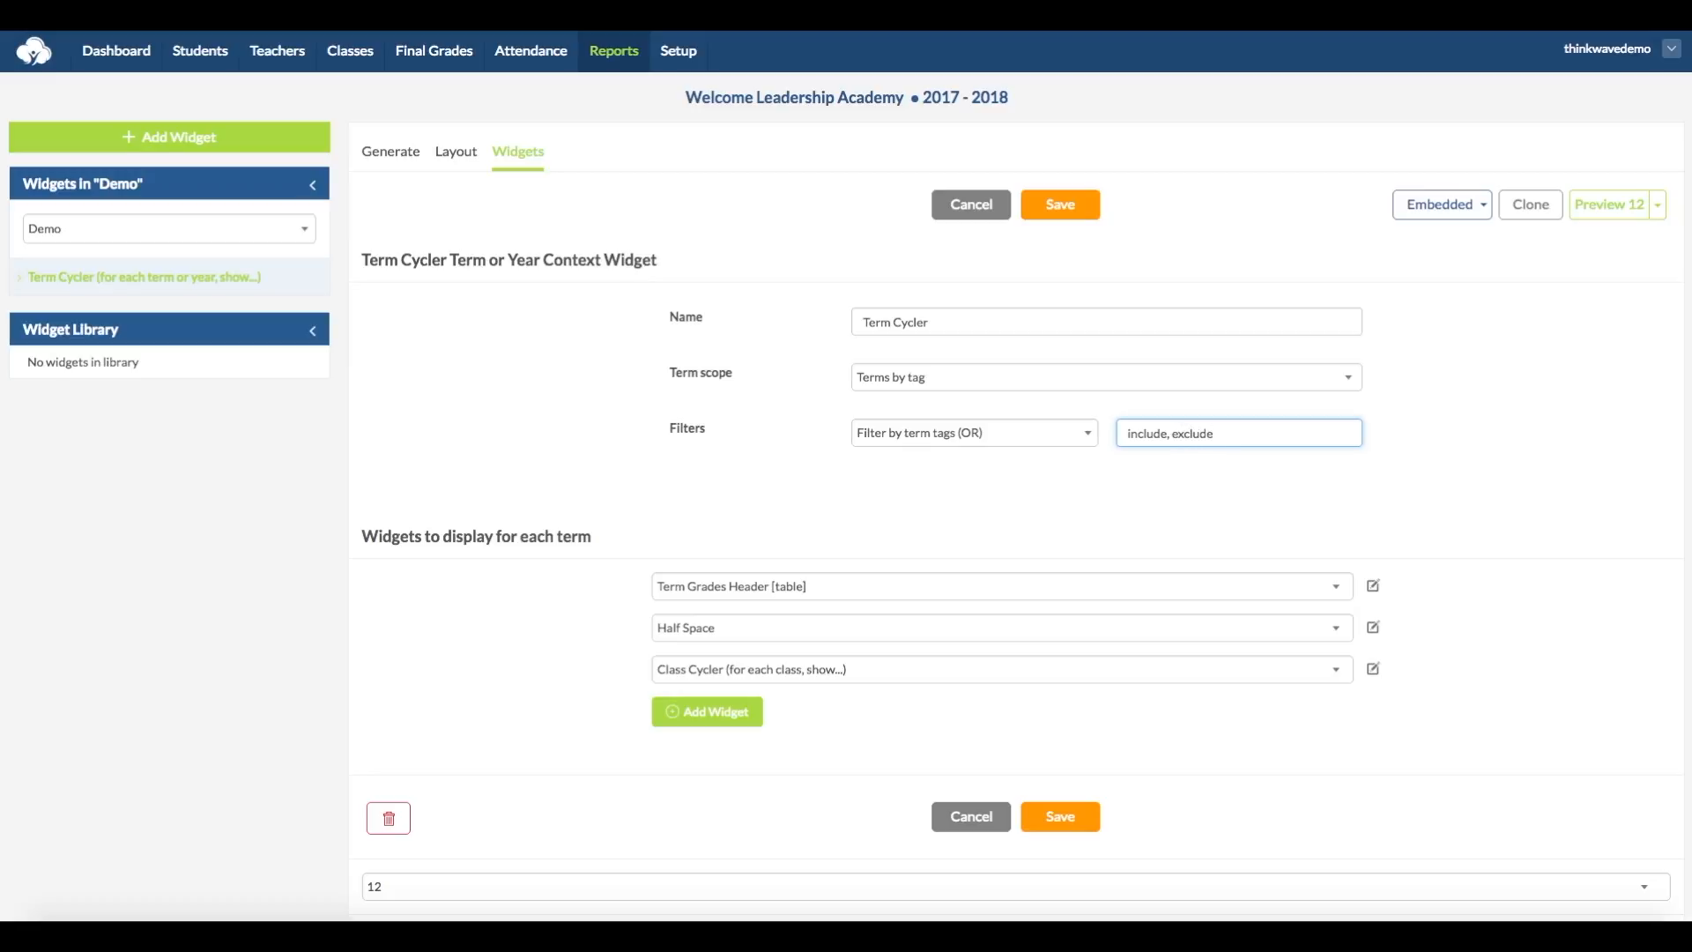
left_click(1065, 207)
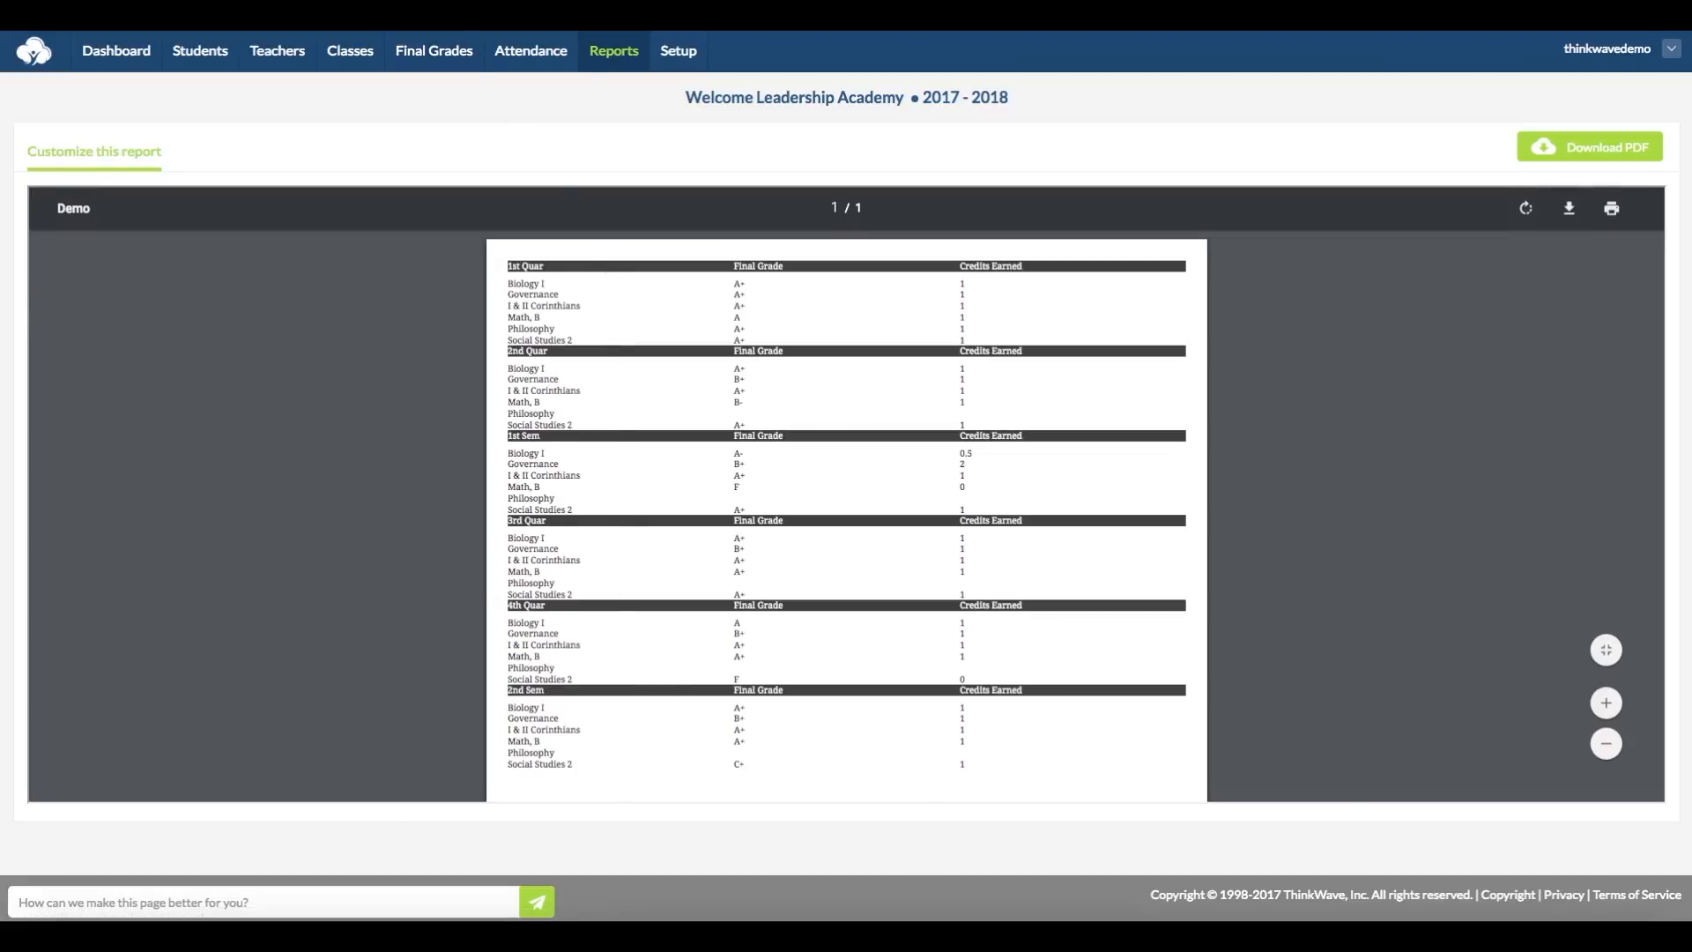
Step: Filter the Term Cycler by term tags (NAND) with "exclude, term_1", save it, and review the terms in the generated report
left_click(94, 150)
left_click(1009, 436)
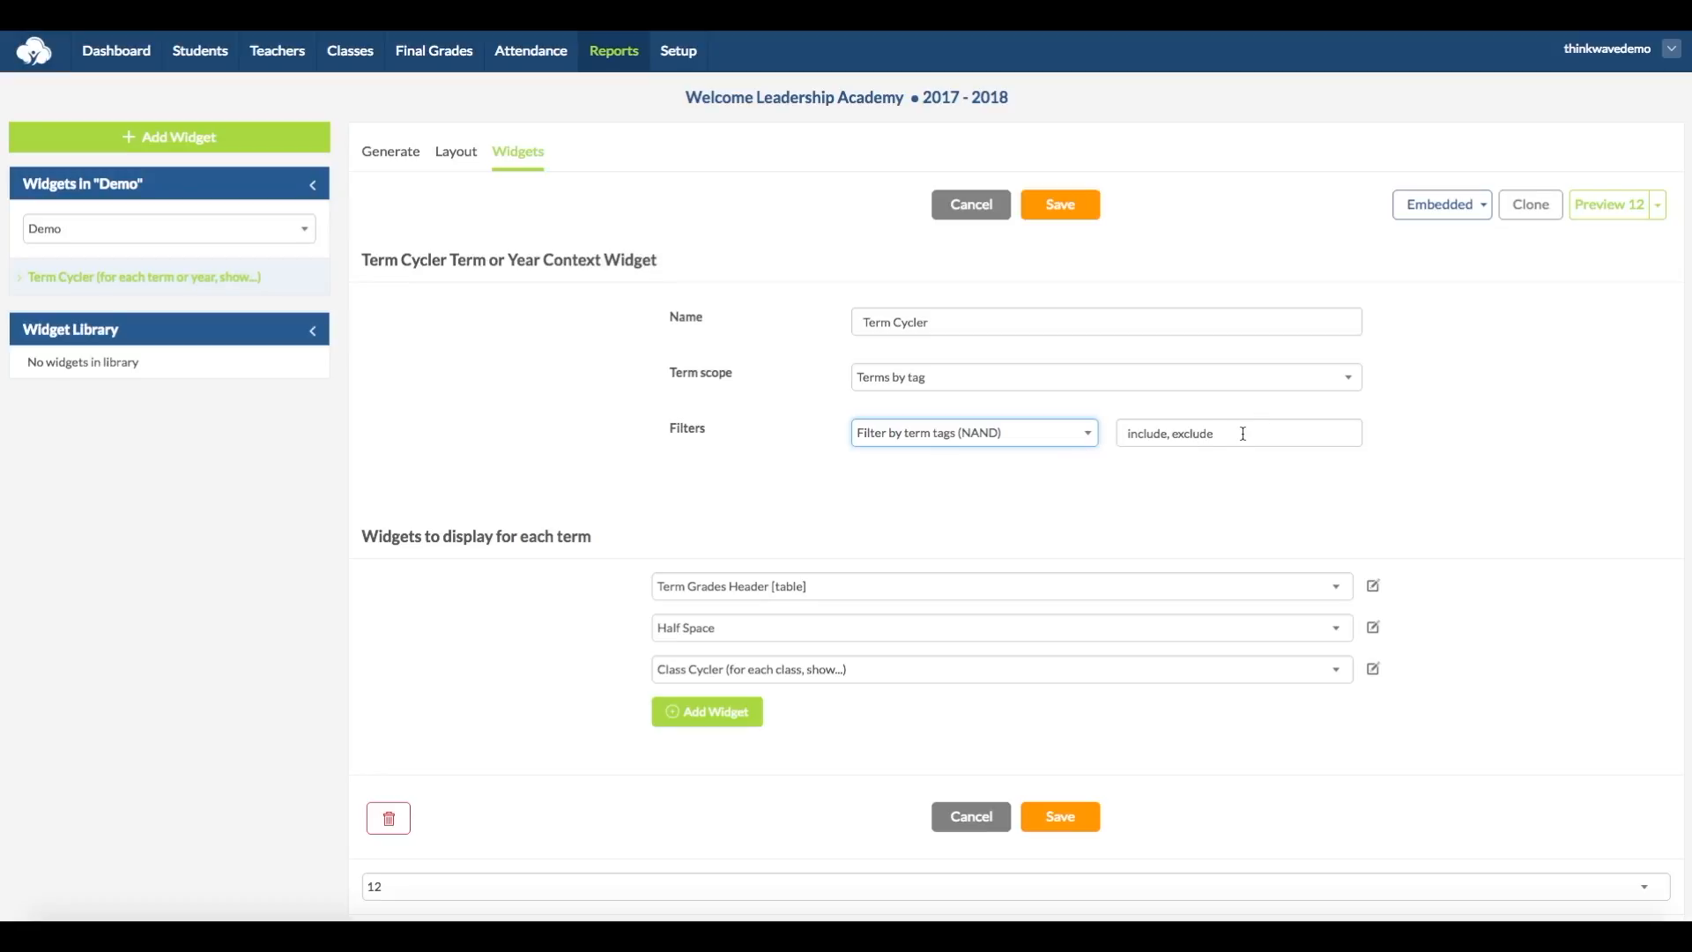
left_click_drag(1242, 434, 1112, 434)
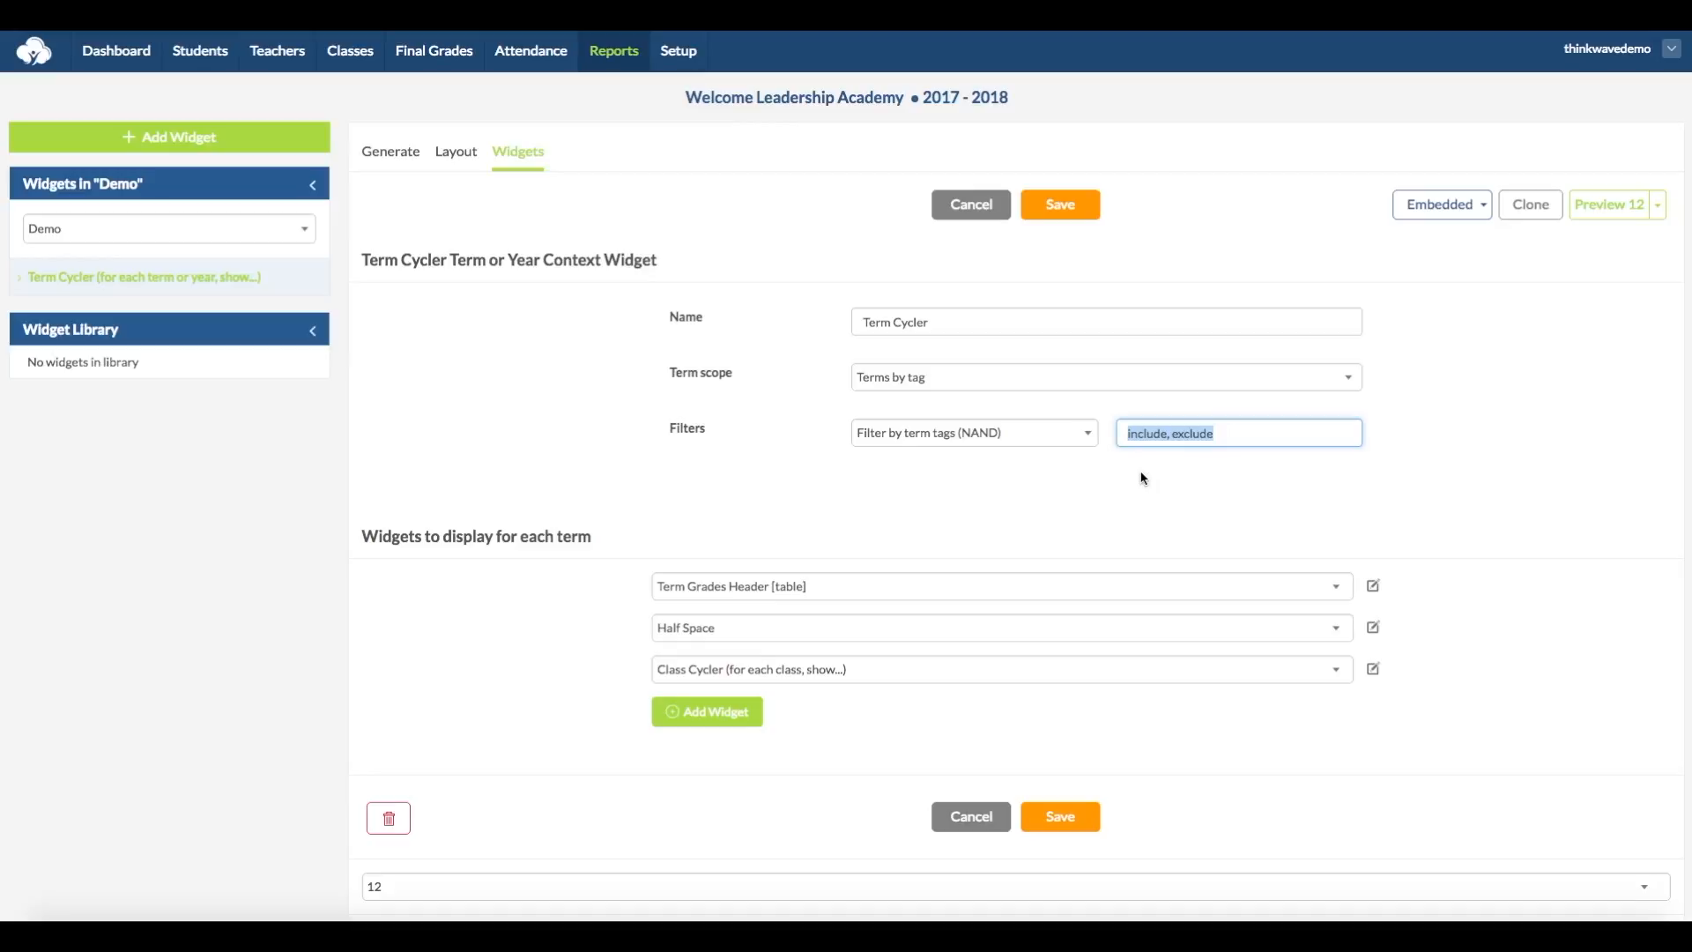
type("exclude, term_1")
left_click(1060, 210)
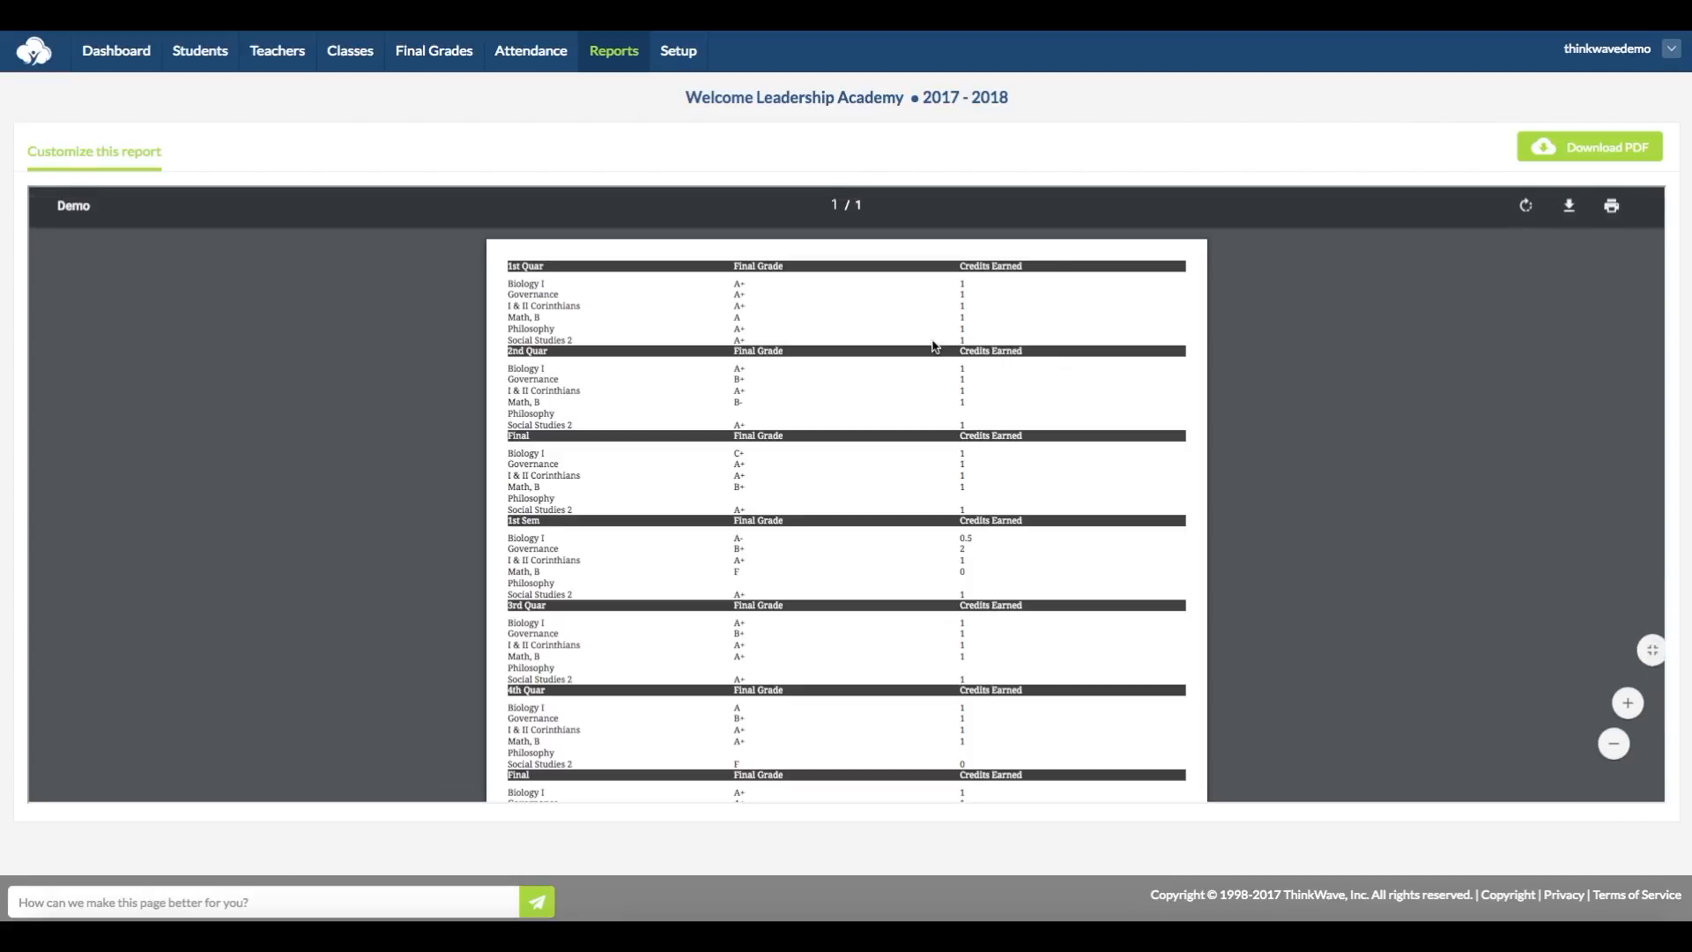
scroll(719, 743, "down", 3)
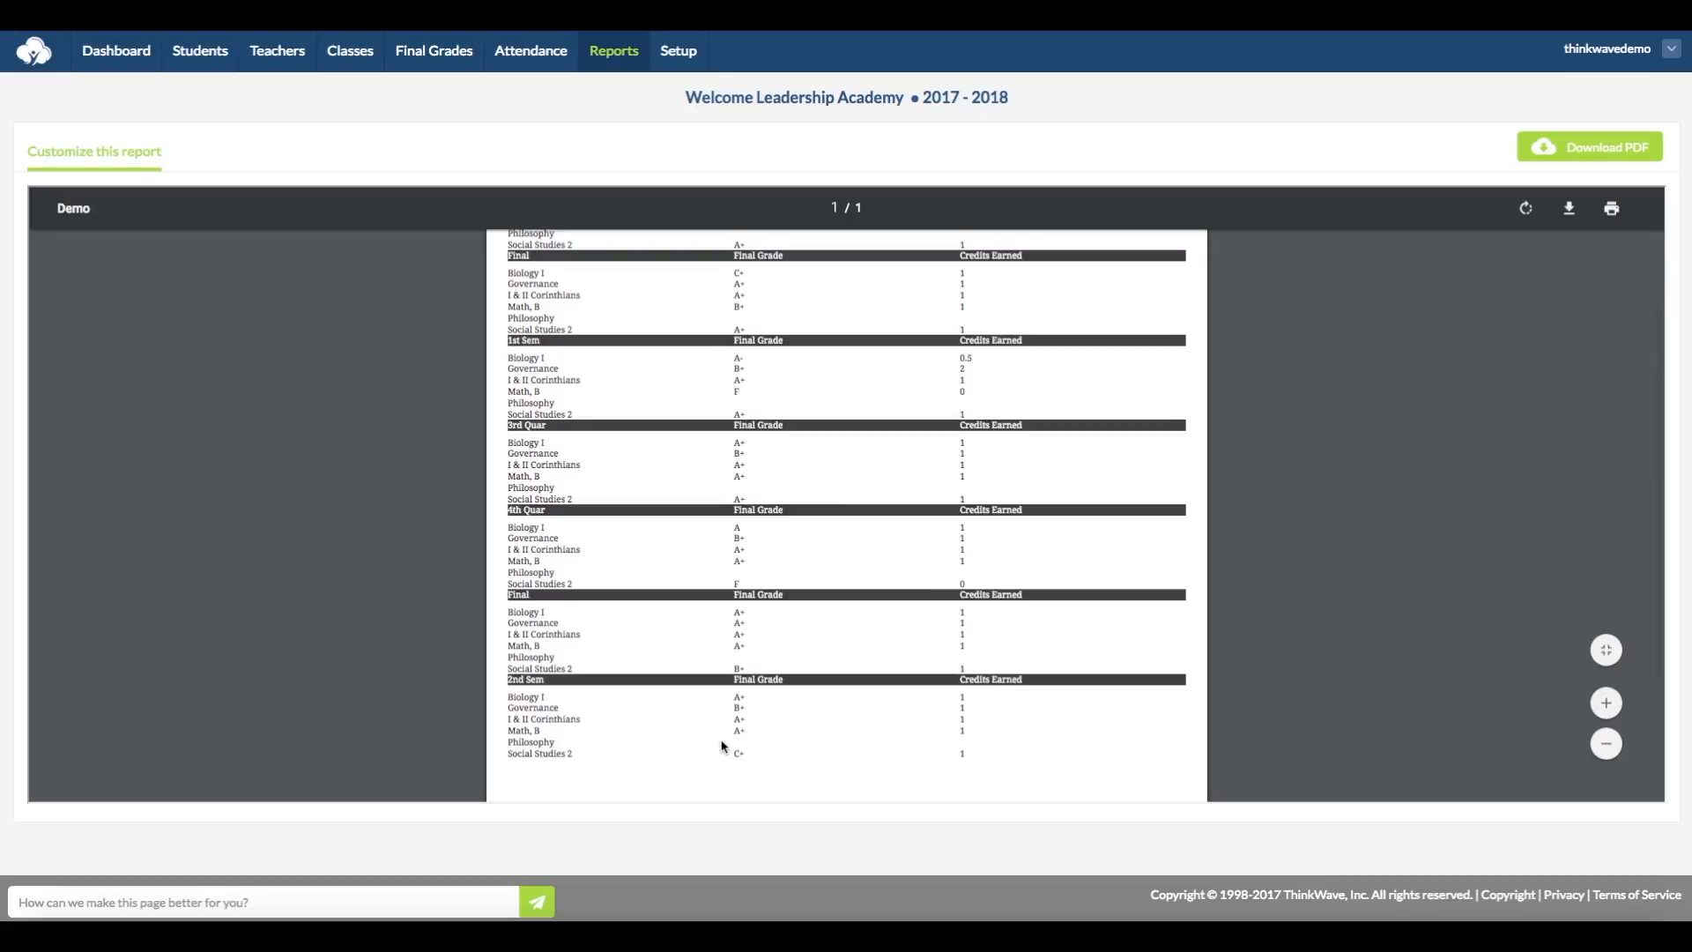
scroll(721, 745, "up", 1)
scroll(719, 744, "up", 4)
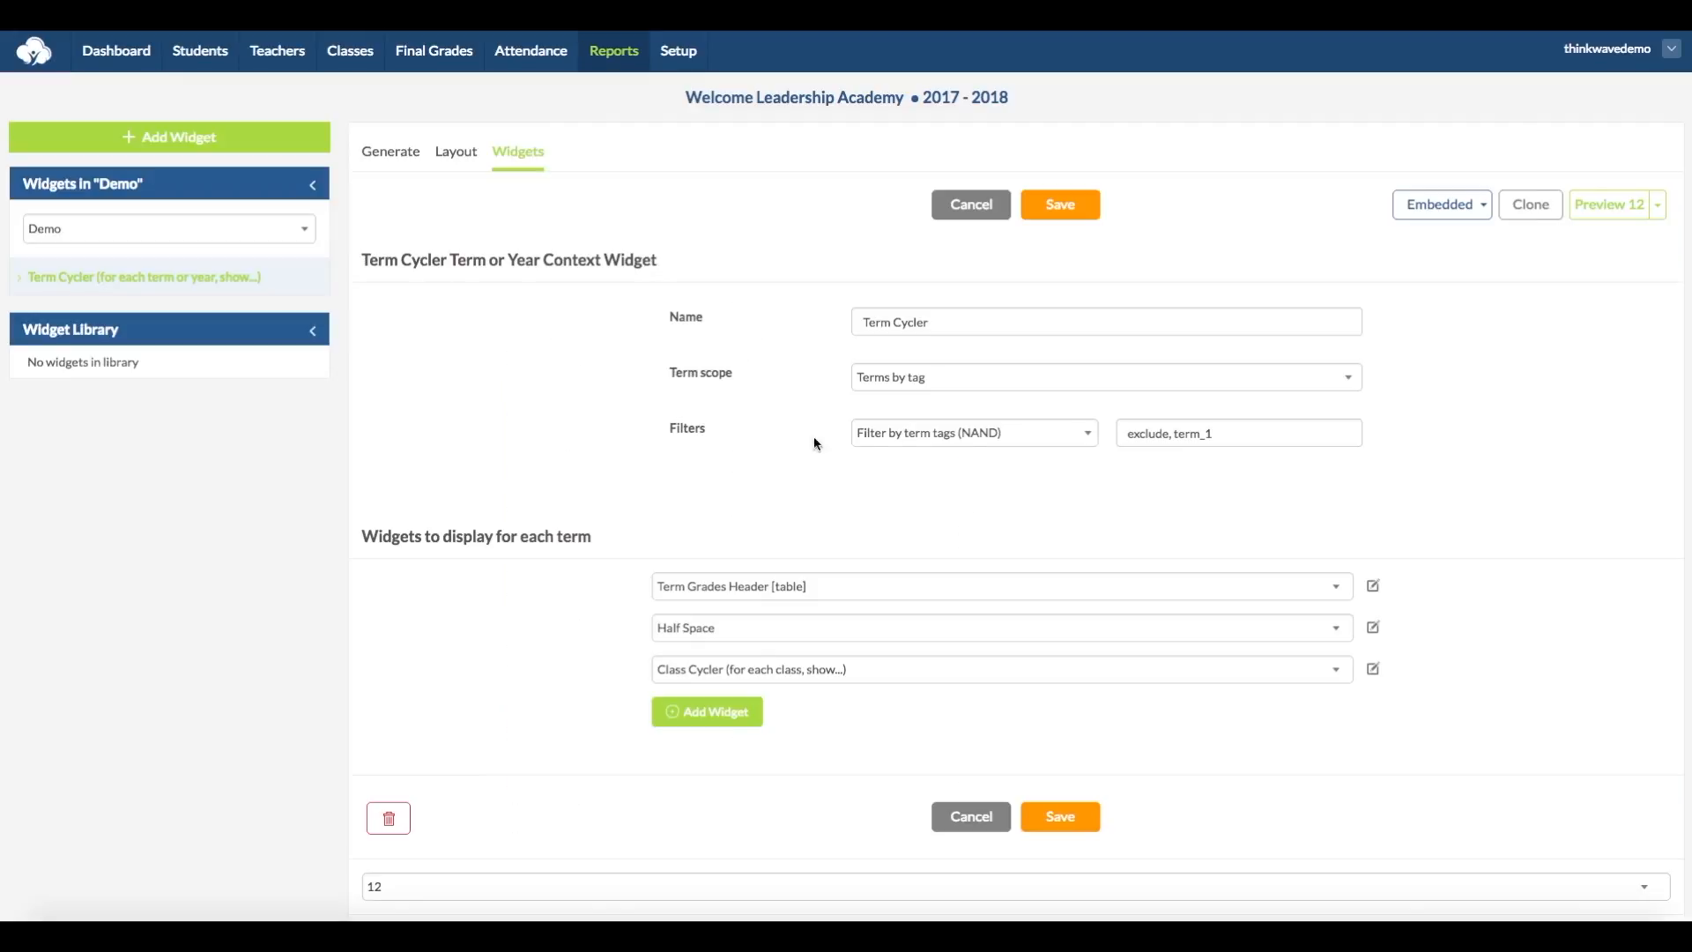
Step: Switch the Term Cycler's tag filter to Filter by term tags (NOR) and save the widget
left_click(1038, 443)
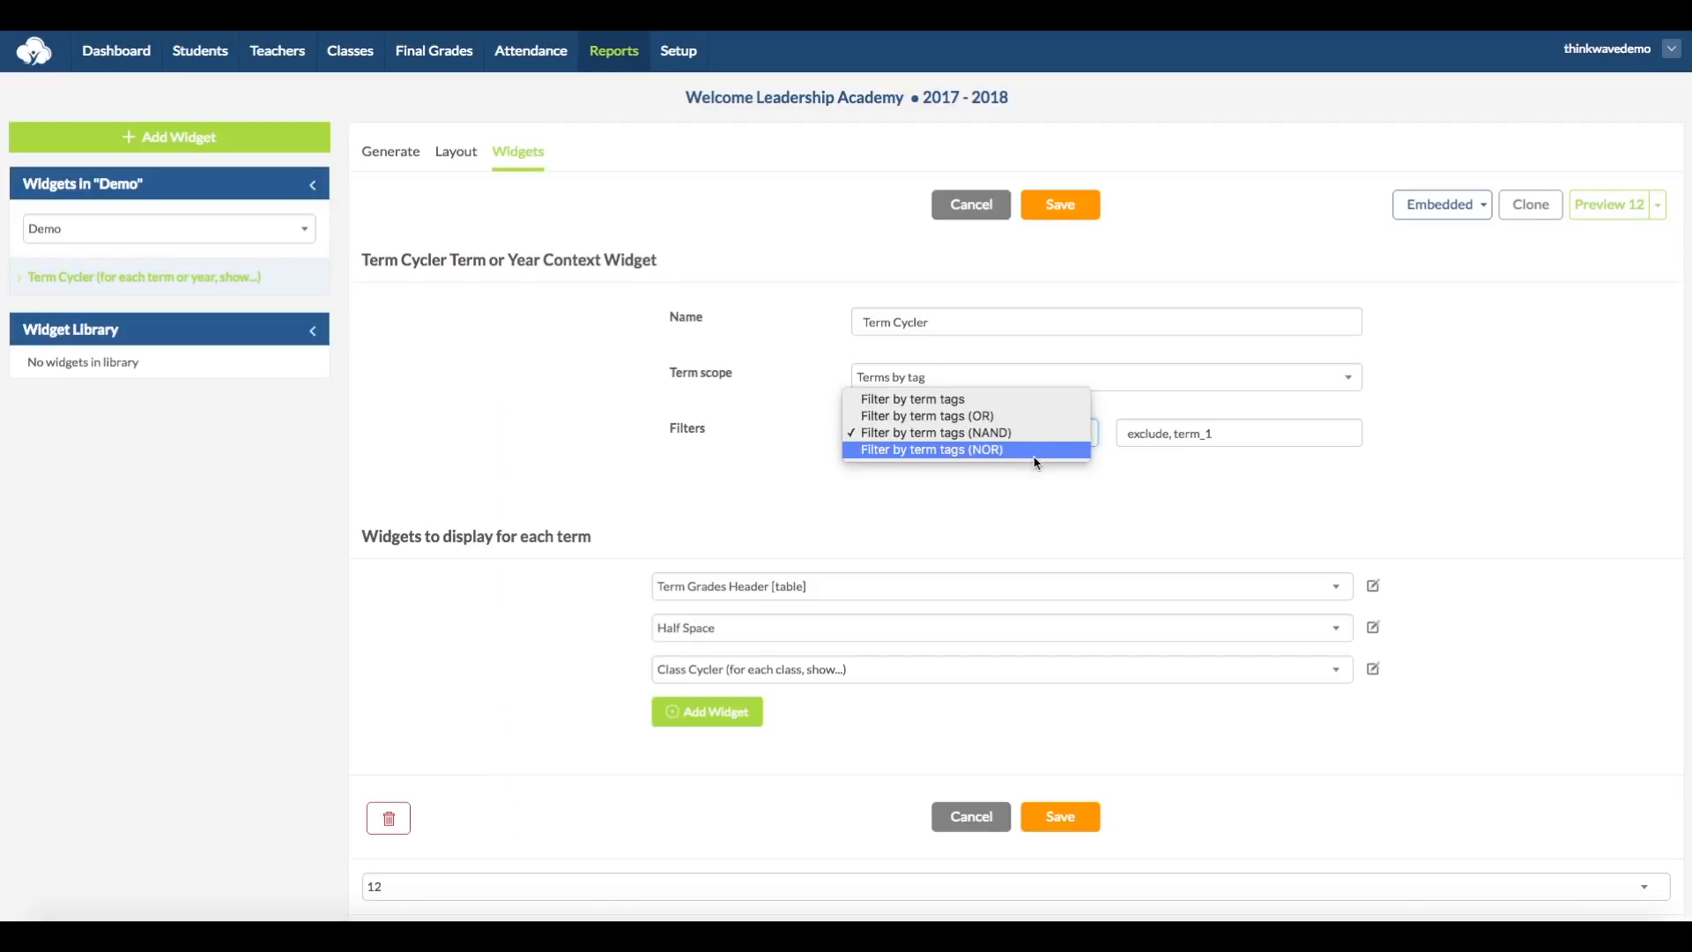
left_click(1040, 452)
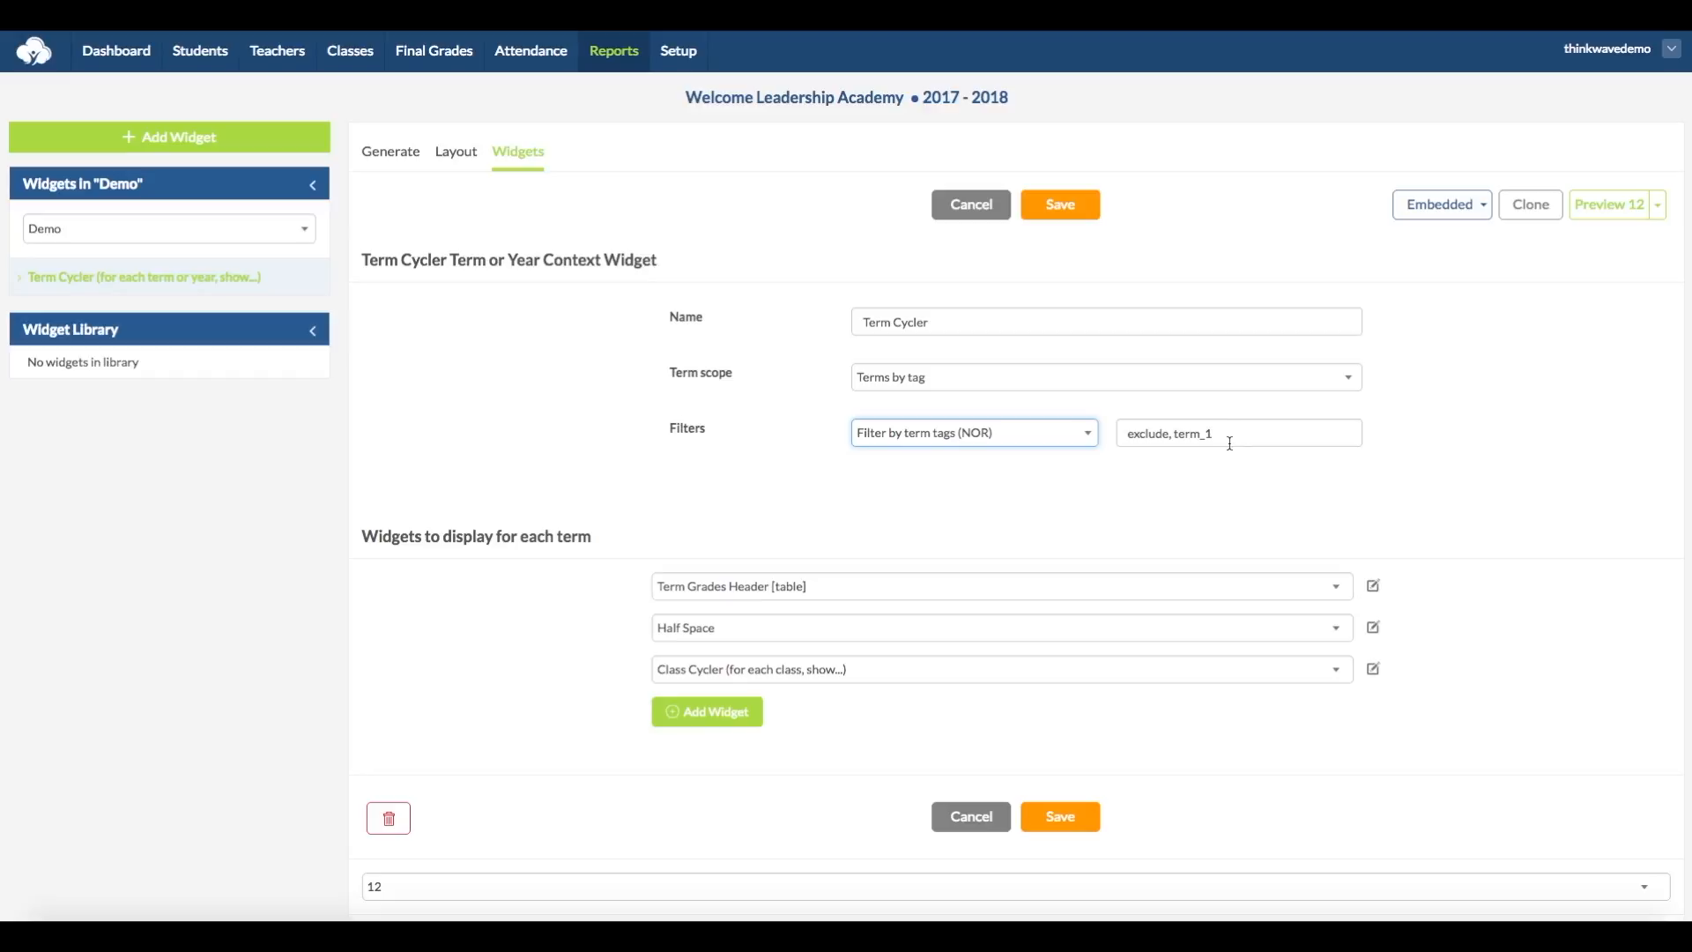
left_click(1071, 212)
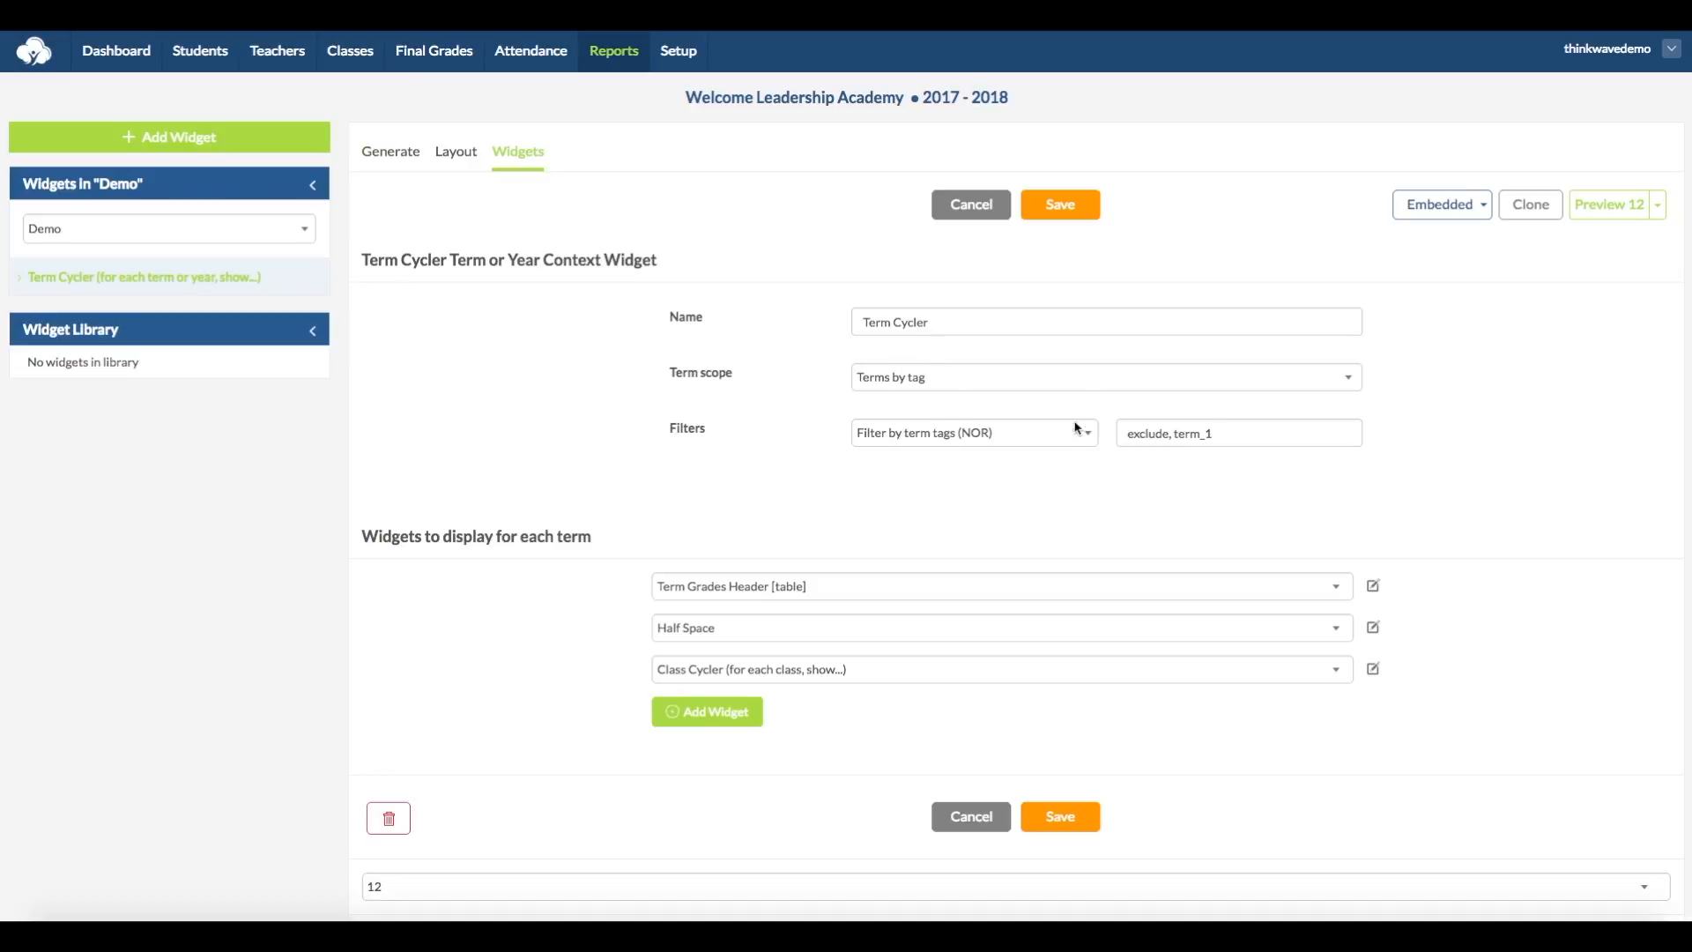
Step: Set the Term Cycler's term scope to Transcript terms and its transfer history to Transfer history at beginning
left_click(1075, 379)
left_click(1141, 399)
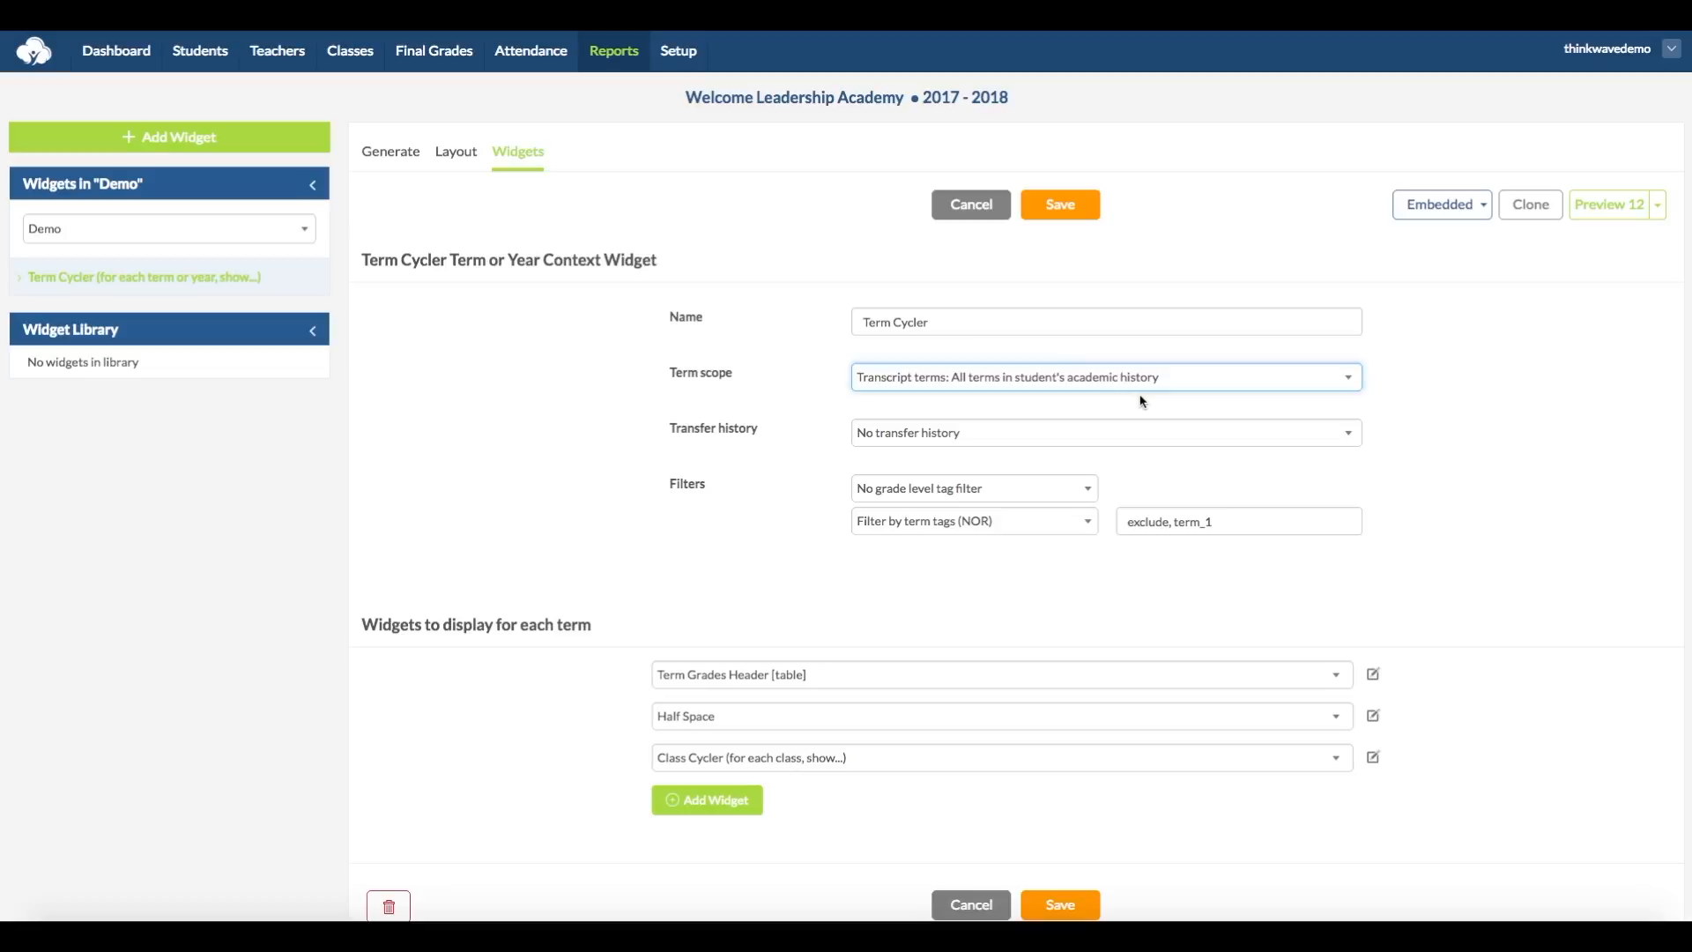
left_click(1227, 437)
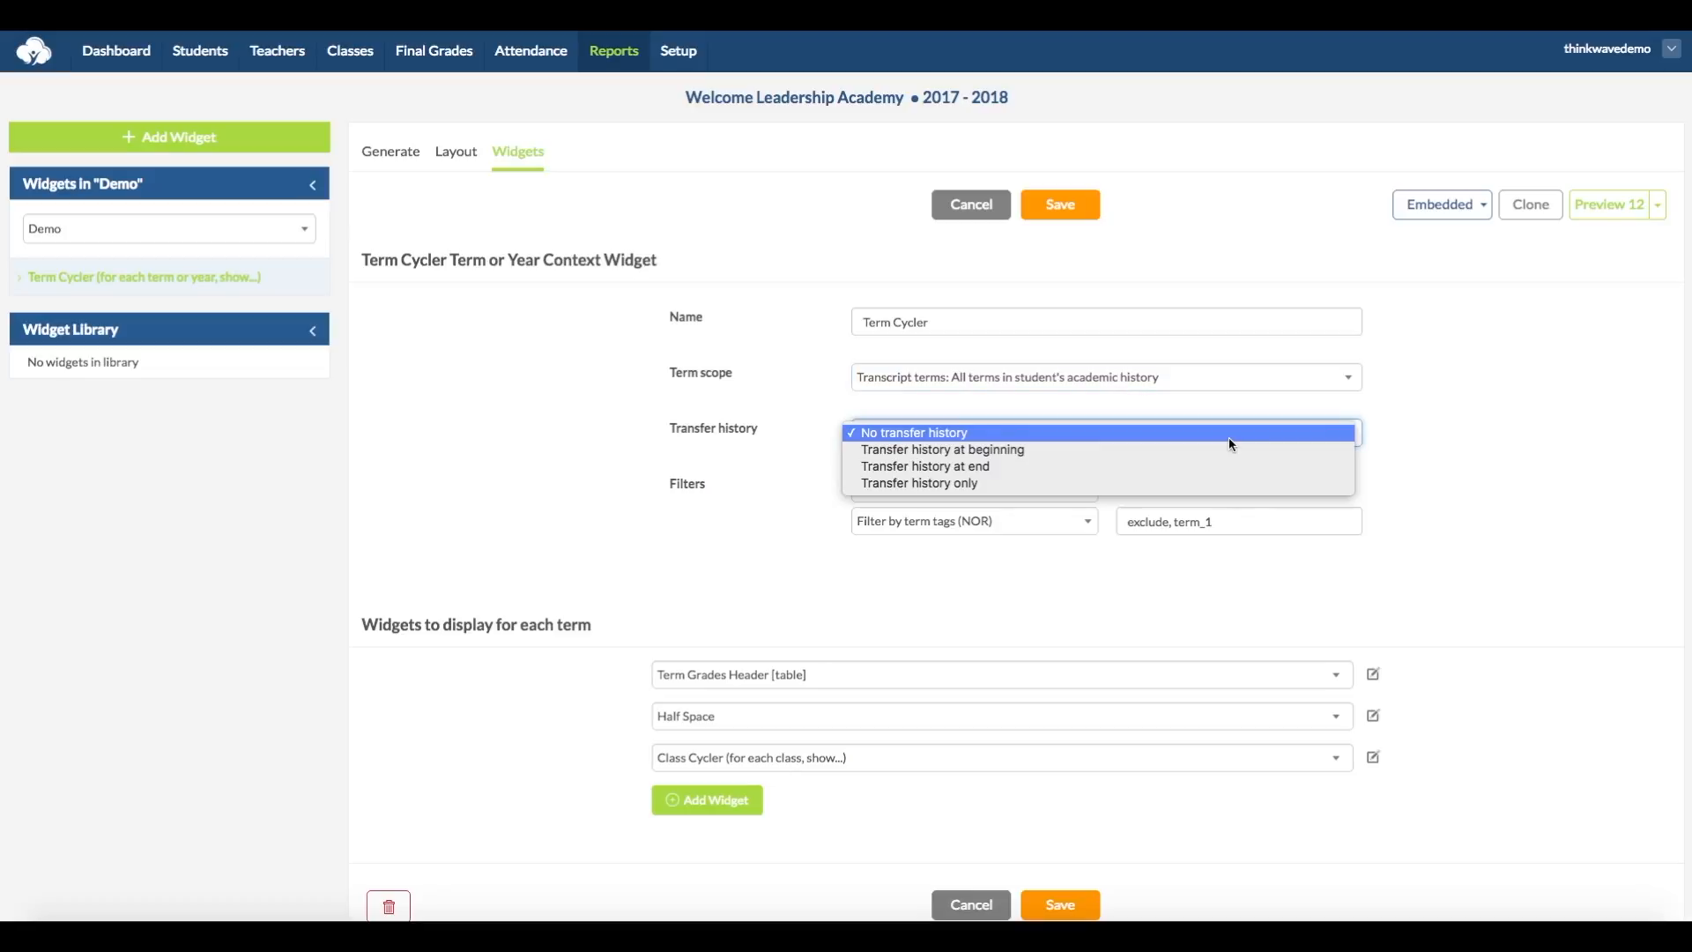
left_click(1231, 452)
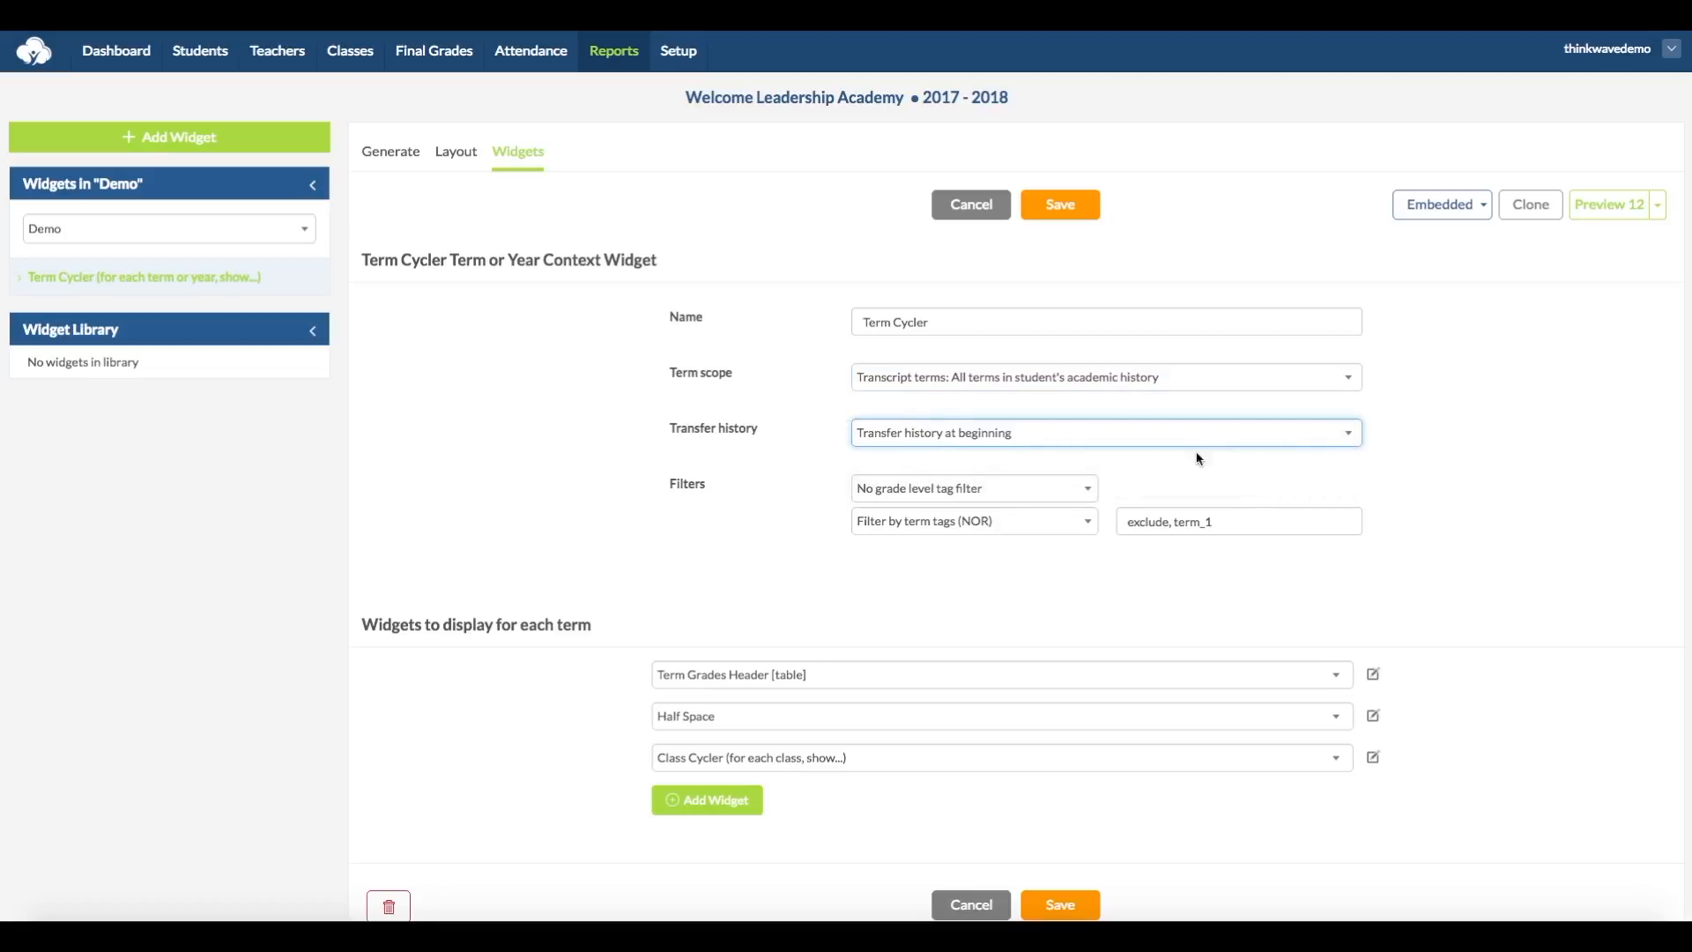
Step: Set the Term Cycler's tag filter to plain Filter by term tags, clear its tags, and save the widget
left_click(996, 492)
left_click(996, 491)
left_click(1052, 524)
left_click(1031, 473)
left_click_drag(1226, 522, 1103, 520)
key("BackSpace")
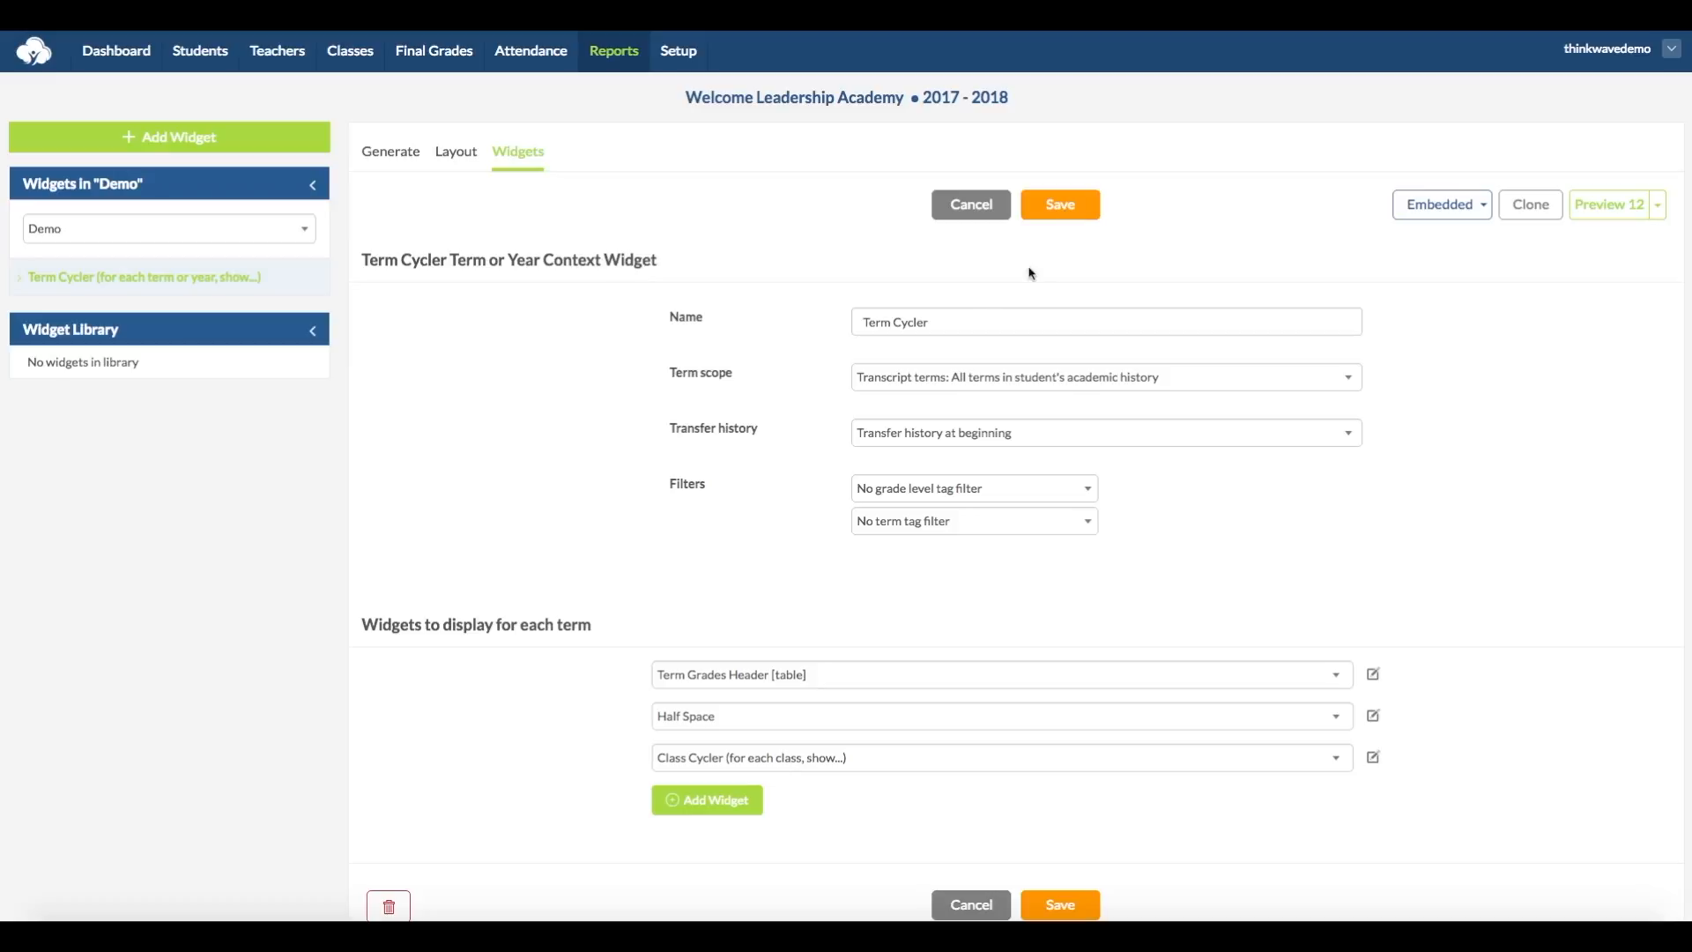
Step: Add a Table widget named "School Header" to the Demo report and save it
left_click(199, 147)
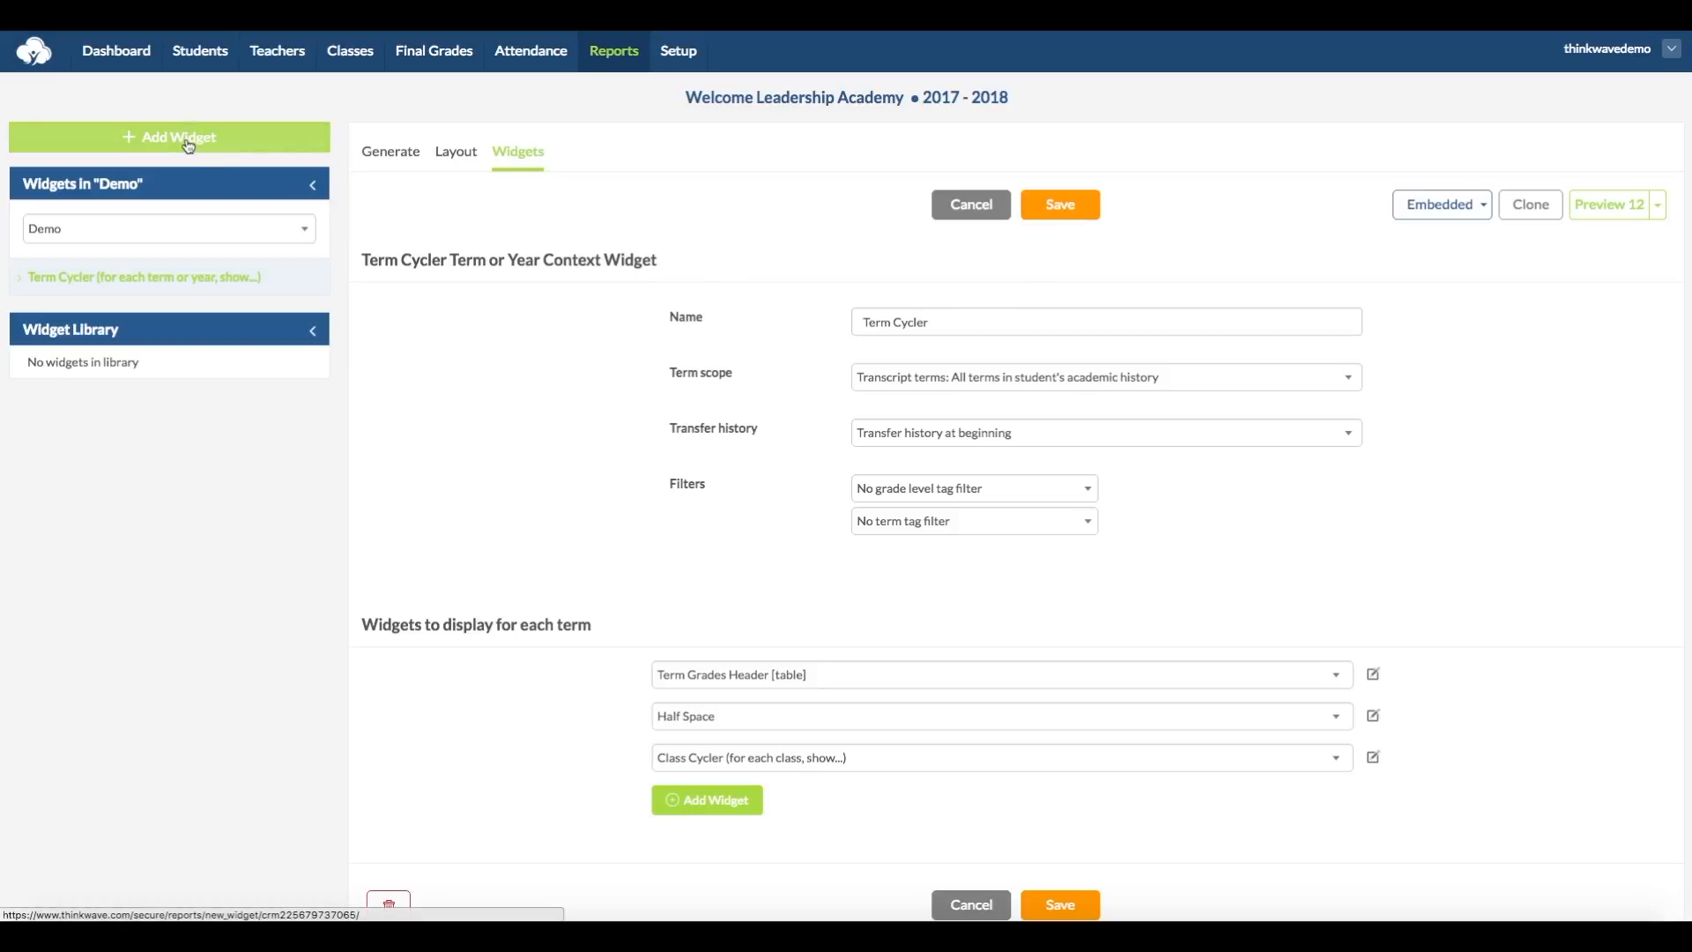
left_click(620, 308)
type("School Header")
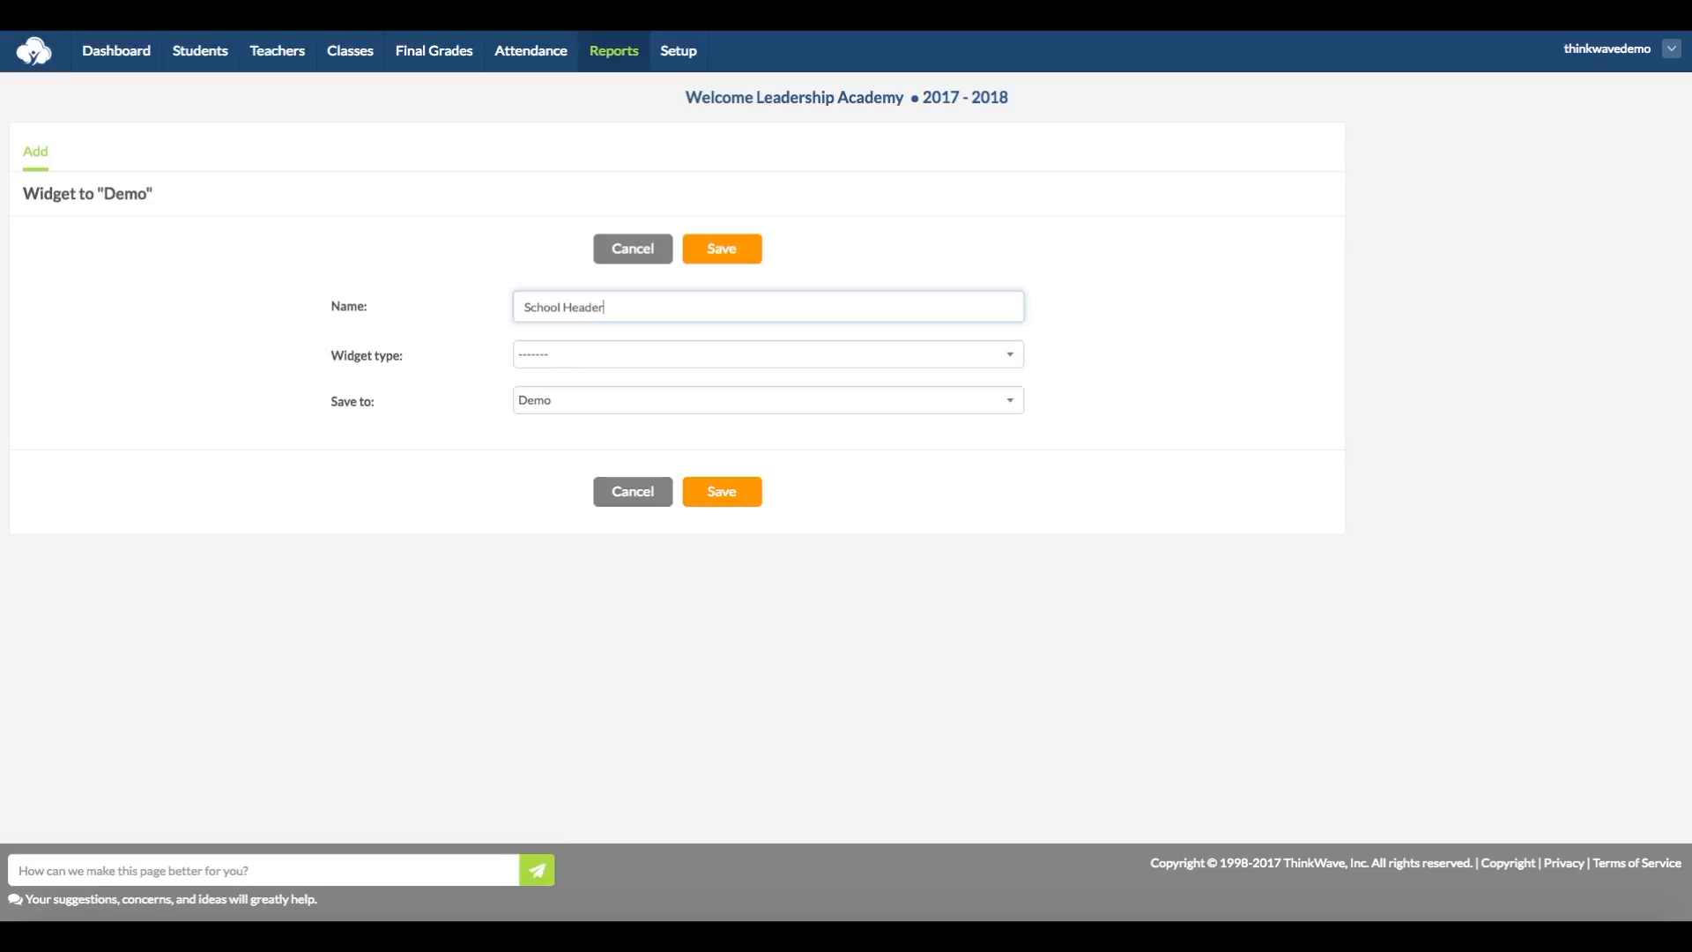
left_click(573, 354)
left_click(623, 371)
left_click(715, 253)
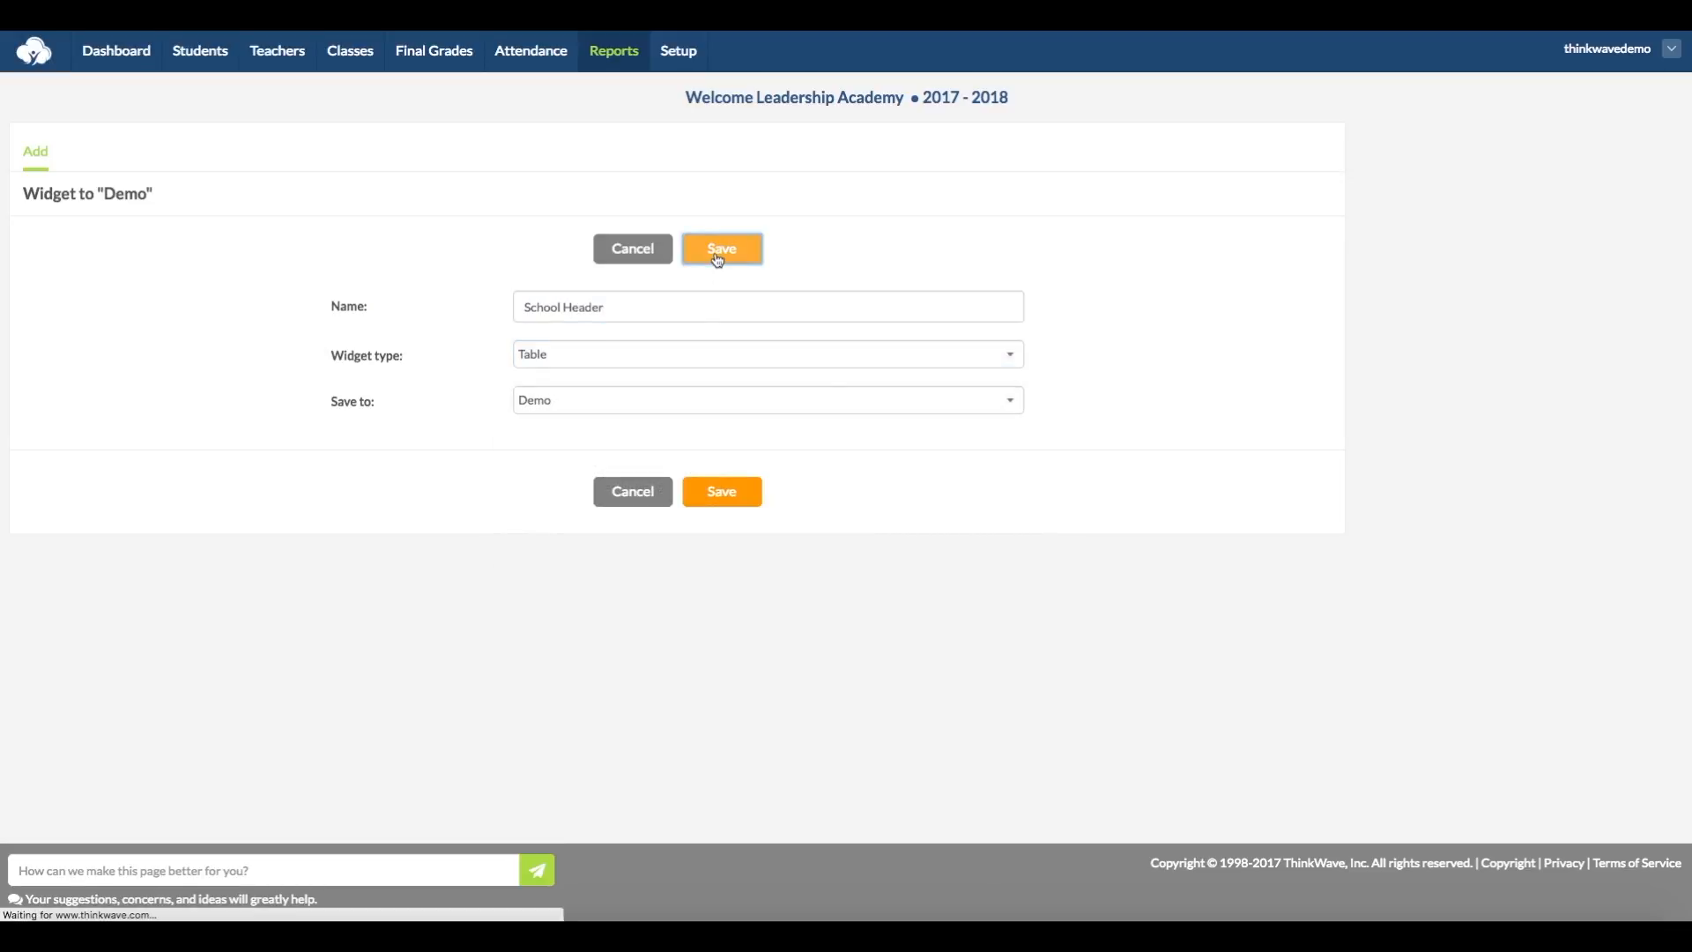
Step: Set the School Header table to 1 column and 1 row
double_click(564, 415)
type("1")
key("Tab")
type("1")
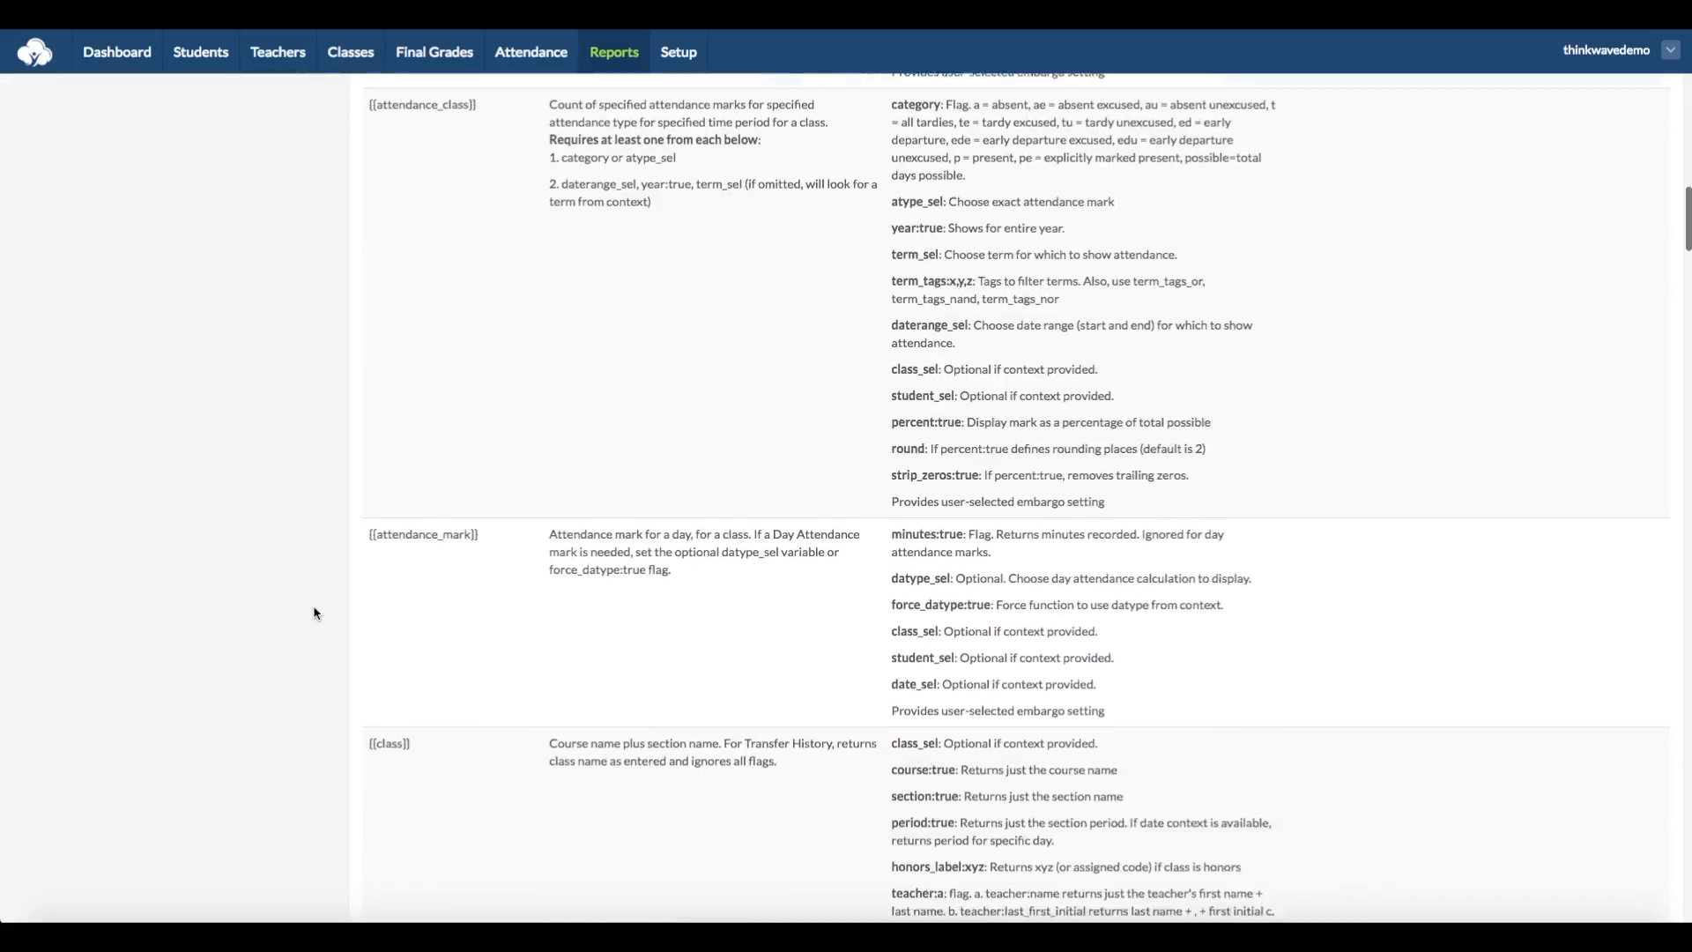
Step: Copy the {{school}} tag from the tag reference into the first content cell of the School Header table
scroll(313, 613, "down", 10)
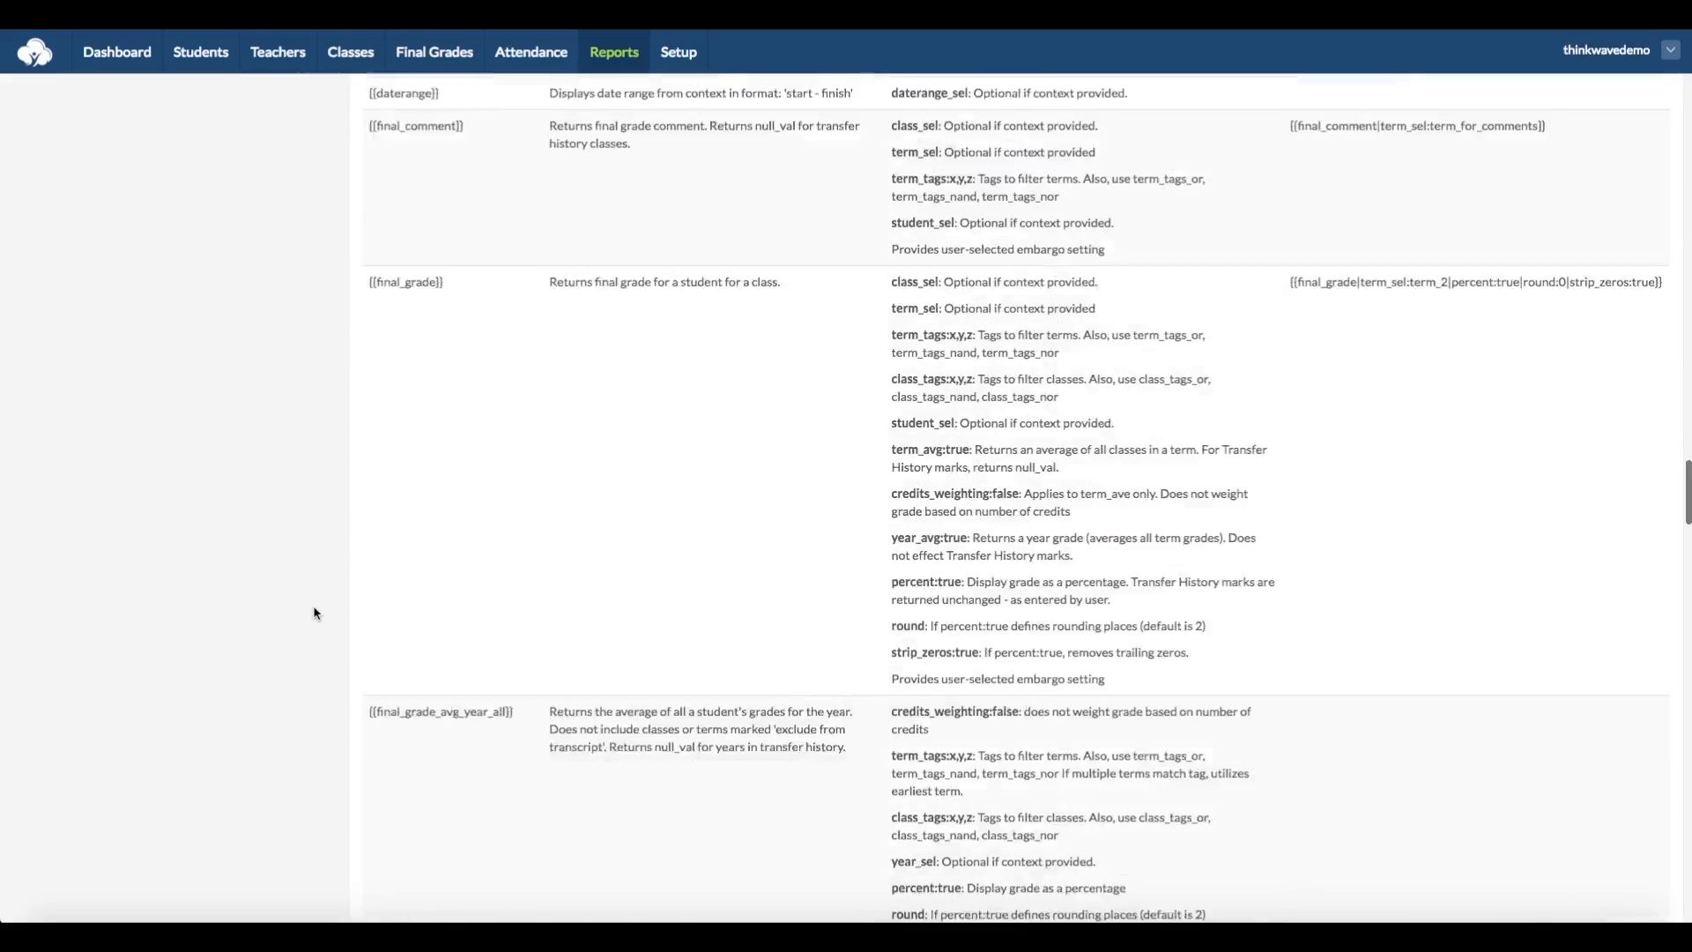
scroll(316, 610, "down", 10)
left_click_drag(418, 426, 369, 430)
key("ctrl+c")
scroll(358, 434, "down", 5)
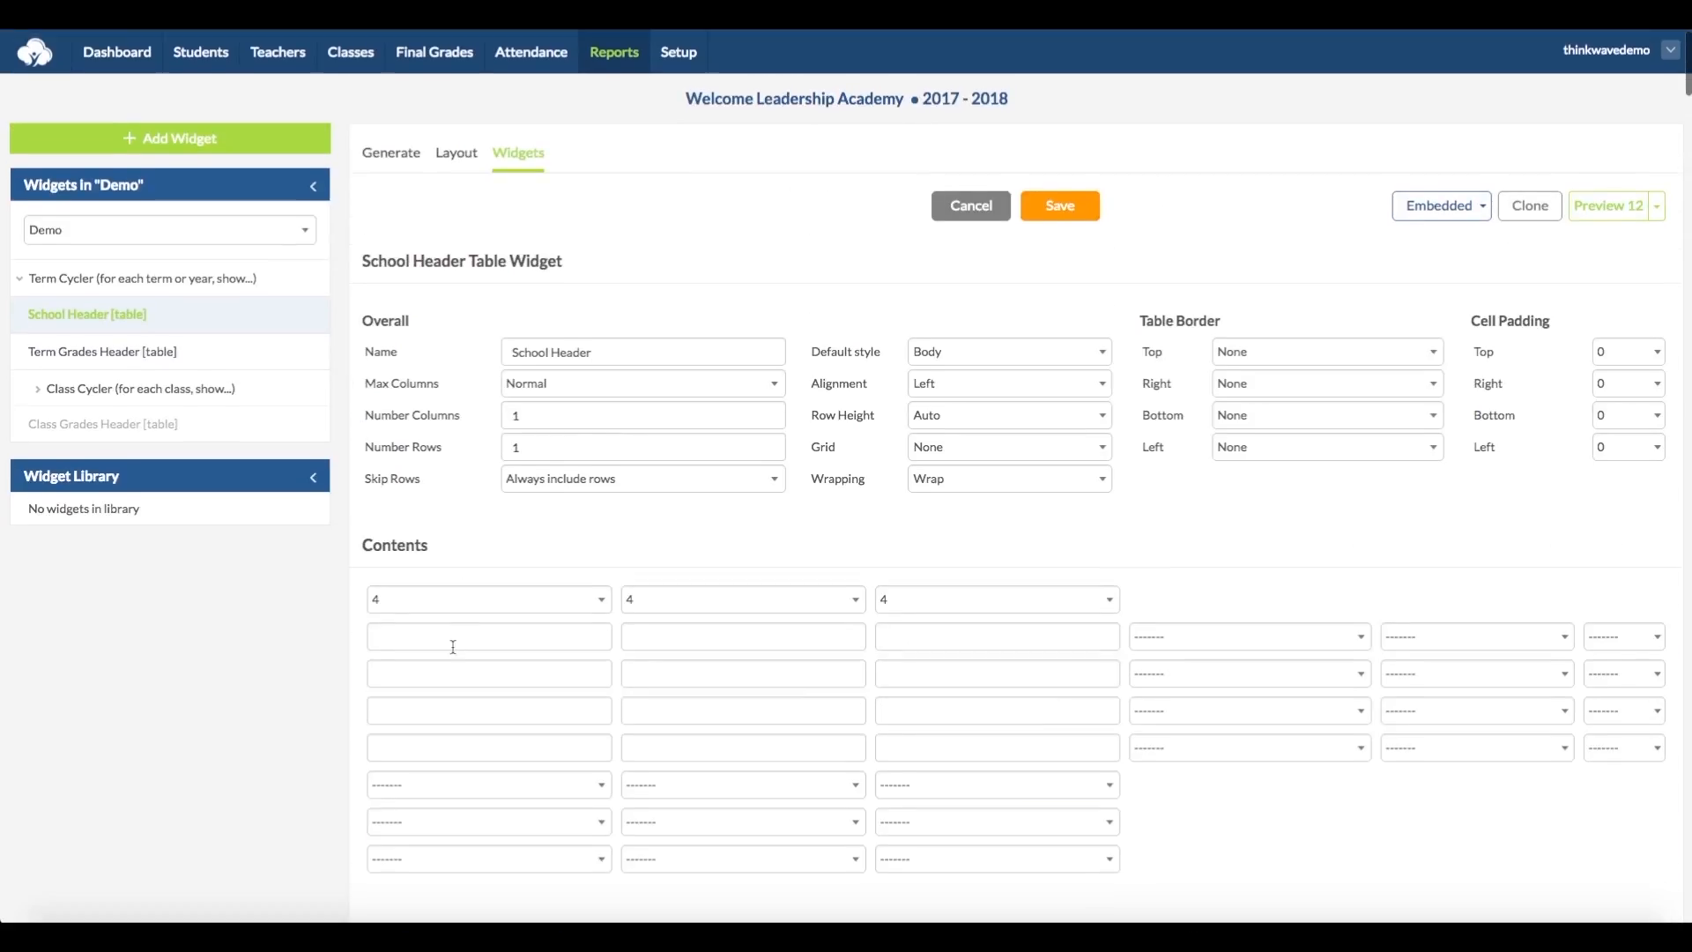
key("ctrl+v")
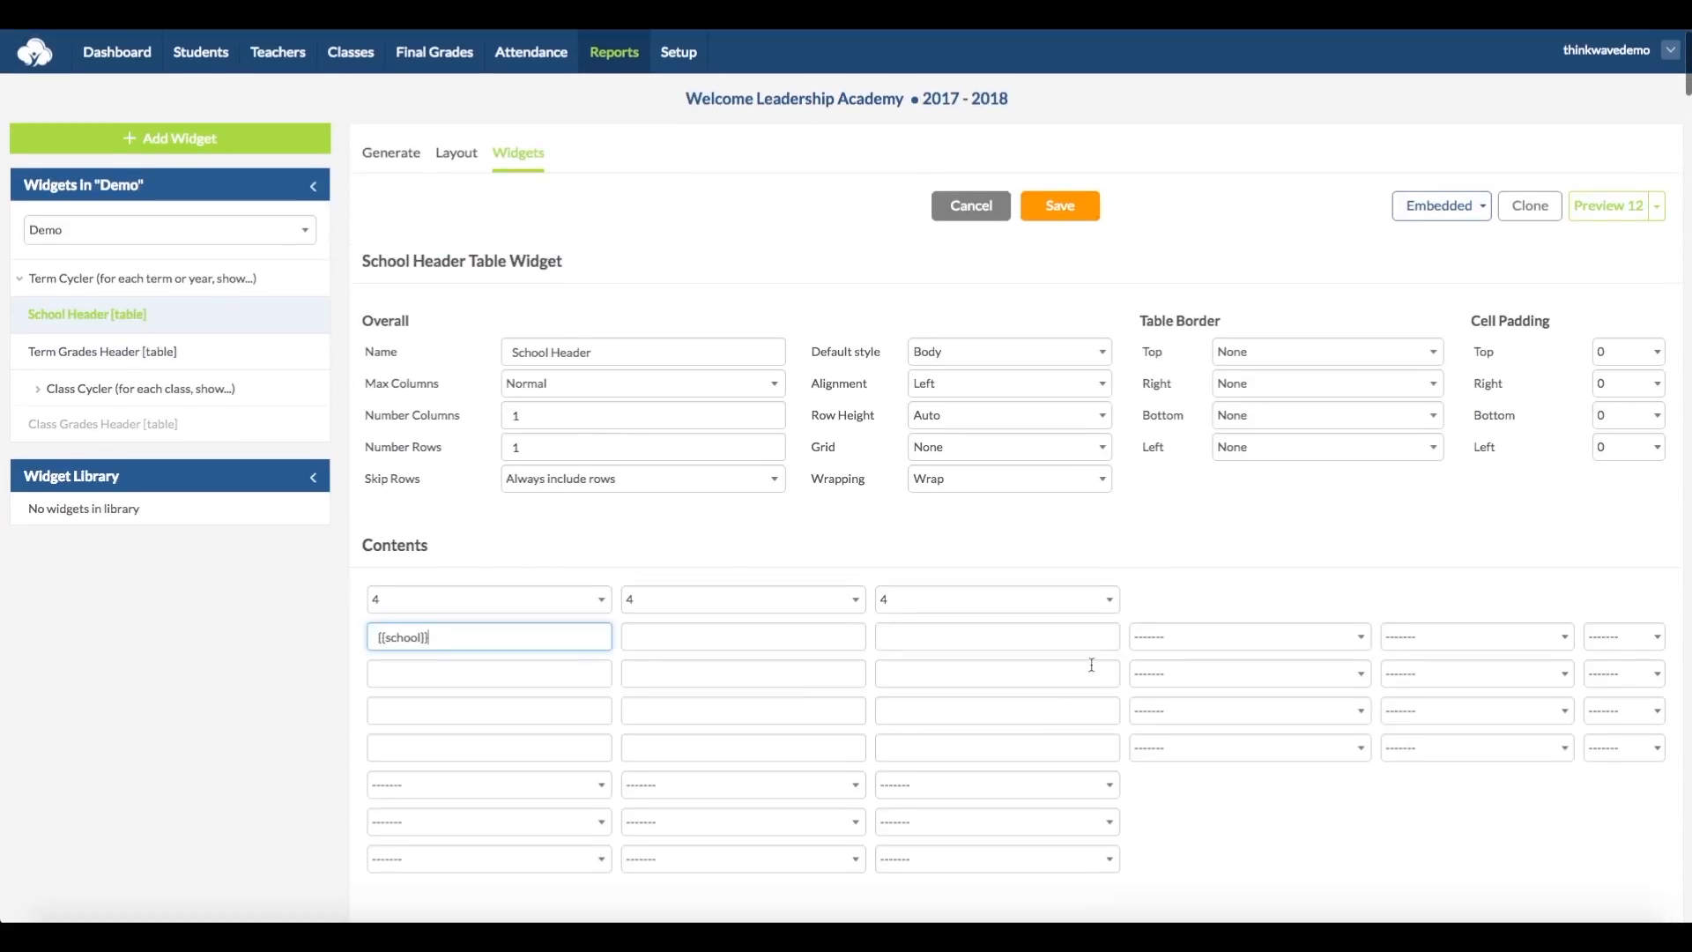
Step: Style the School Header table's {{school}} row as H2 and save the widget
left_click(1224, 634)
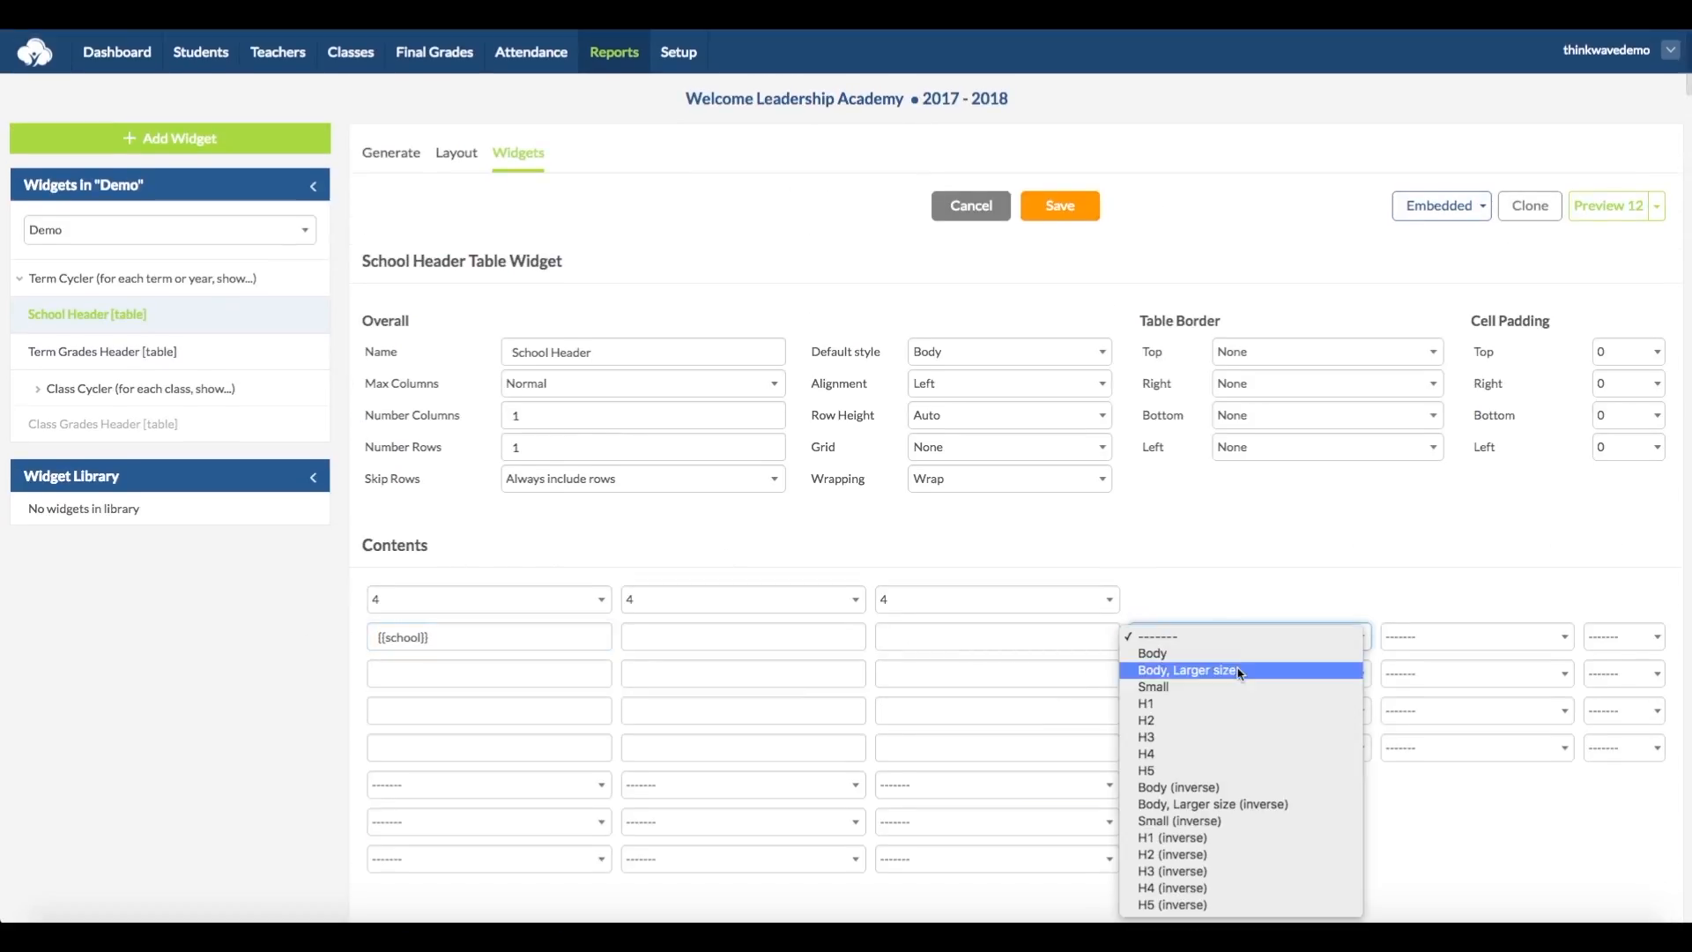
left_click(1240, 721)
left_click(1065, 210)
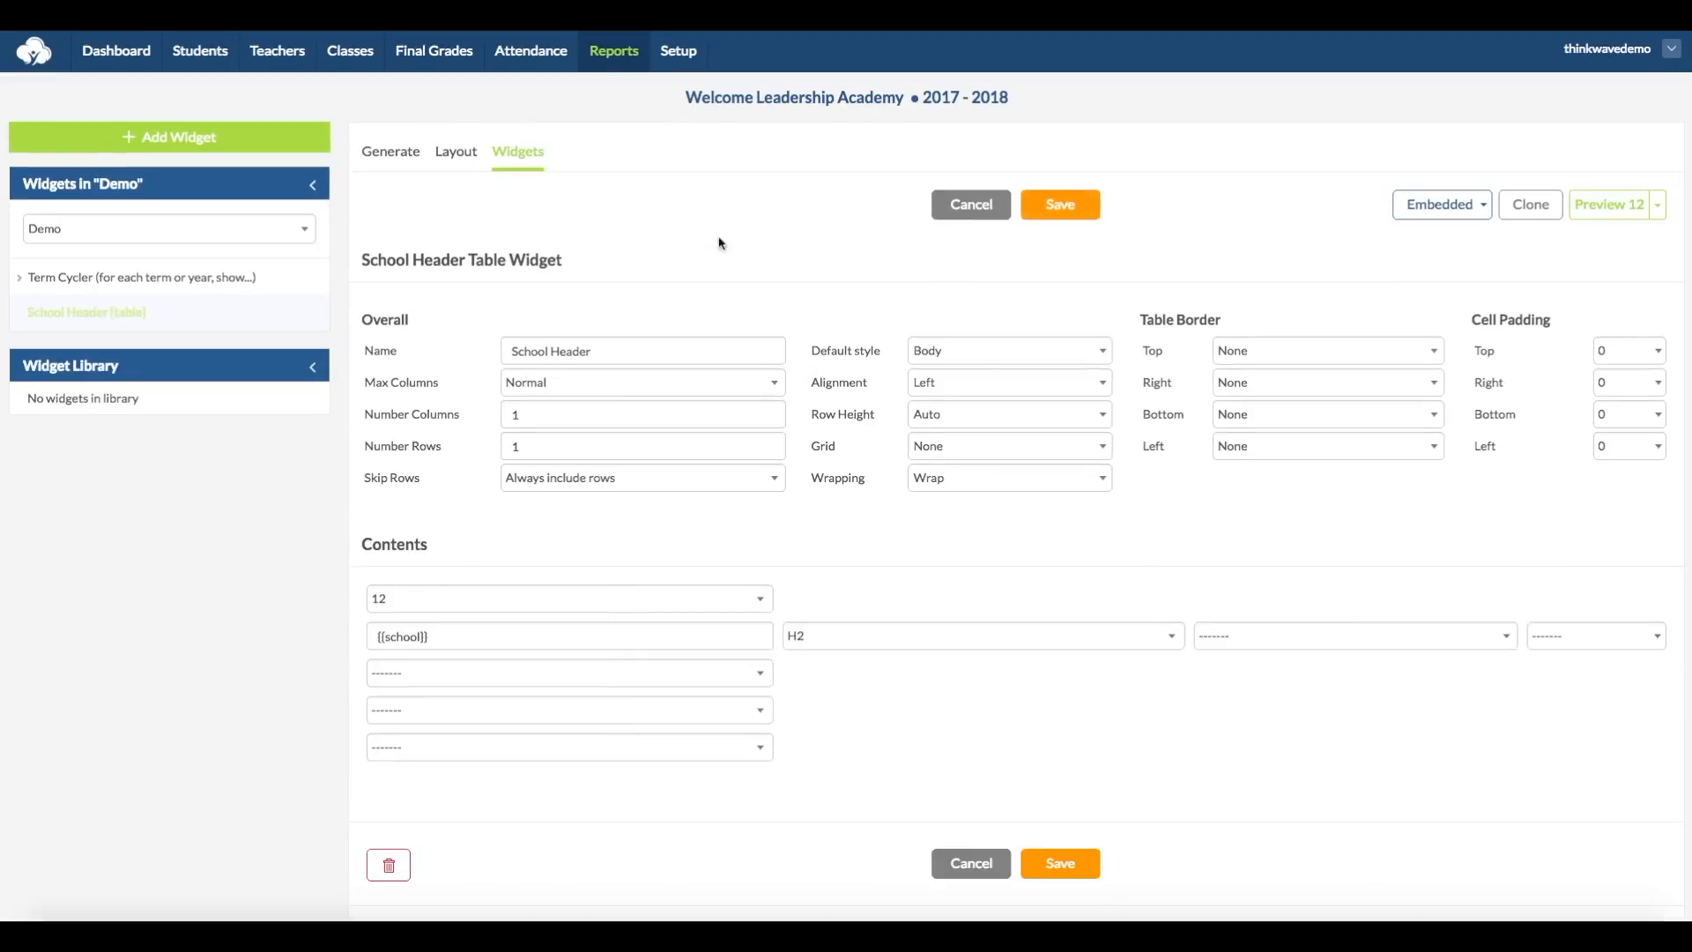
Step: In the Term Cycler, add a widget slot and order the widgets as School Header, Term Grades Header, Half Space, Class Cycler
left_click(152, 277)
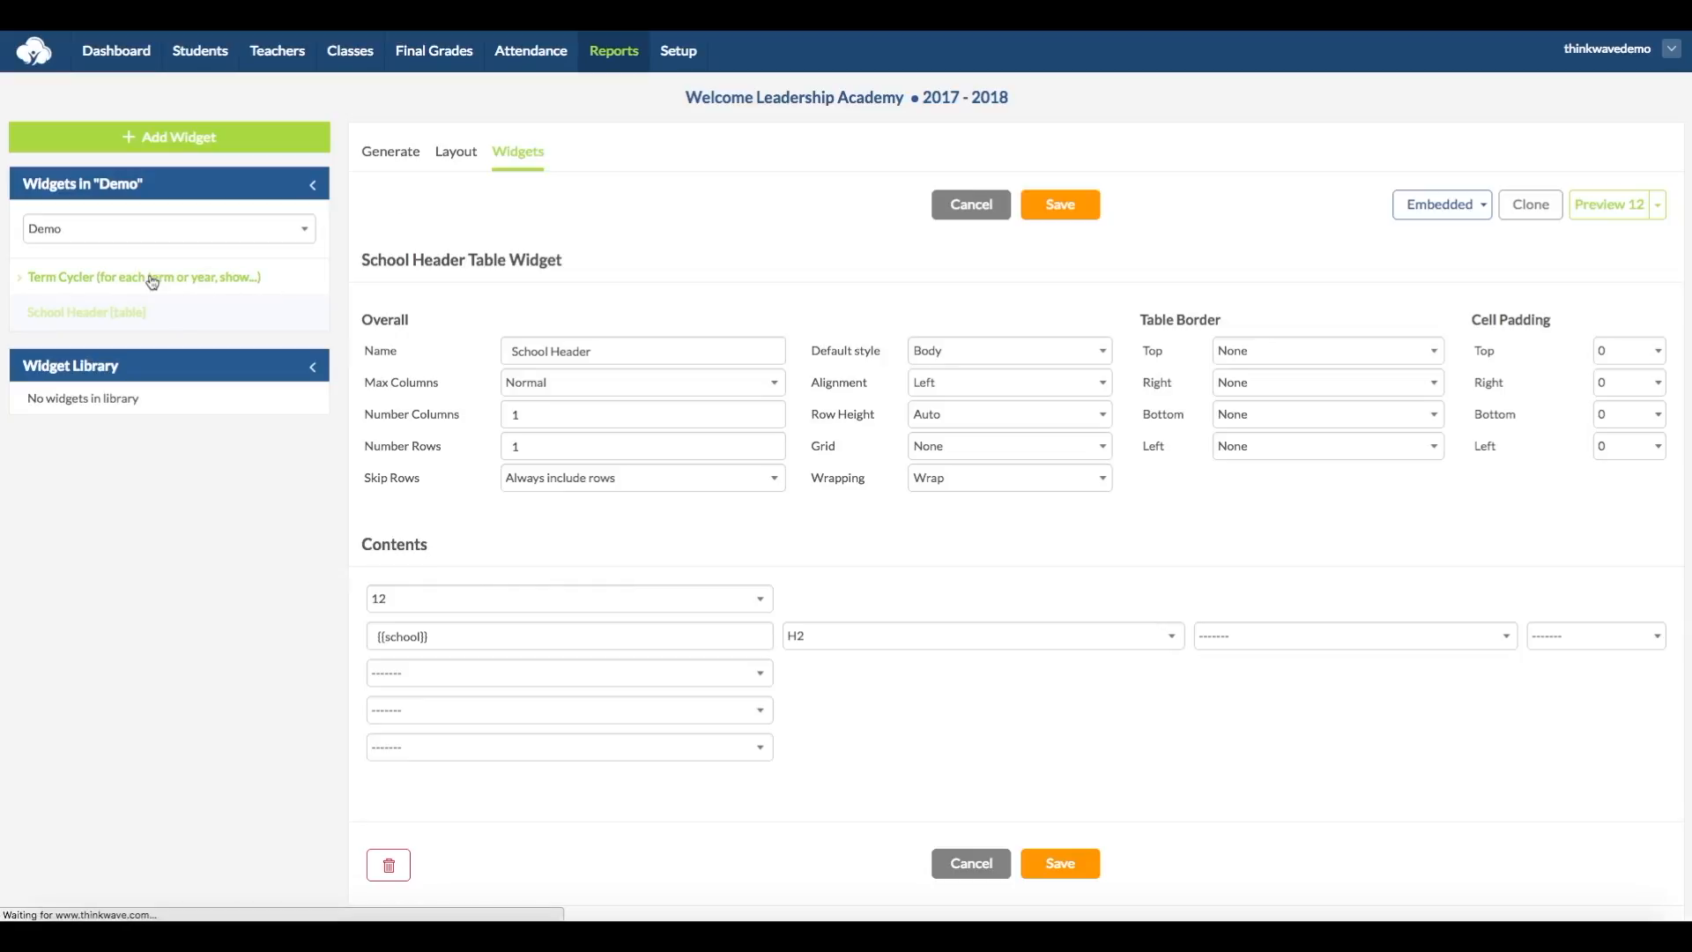
left_click(707, 799)
left_click(823, 798)
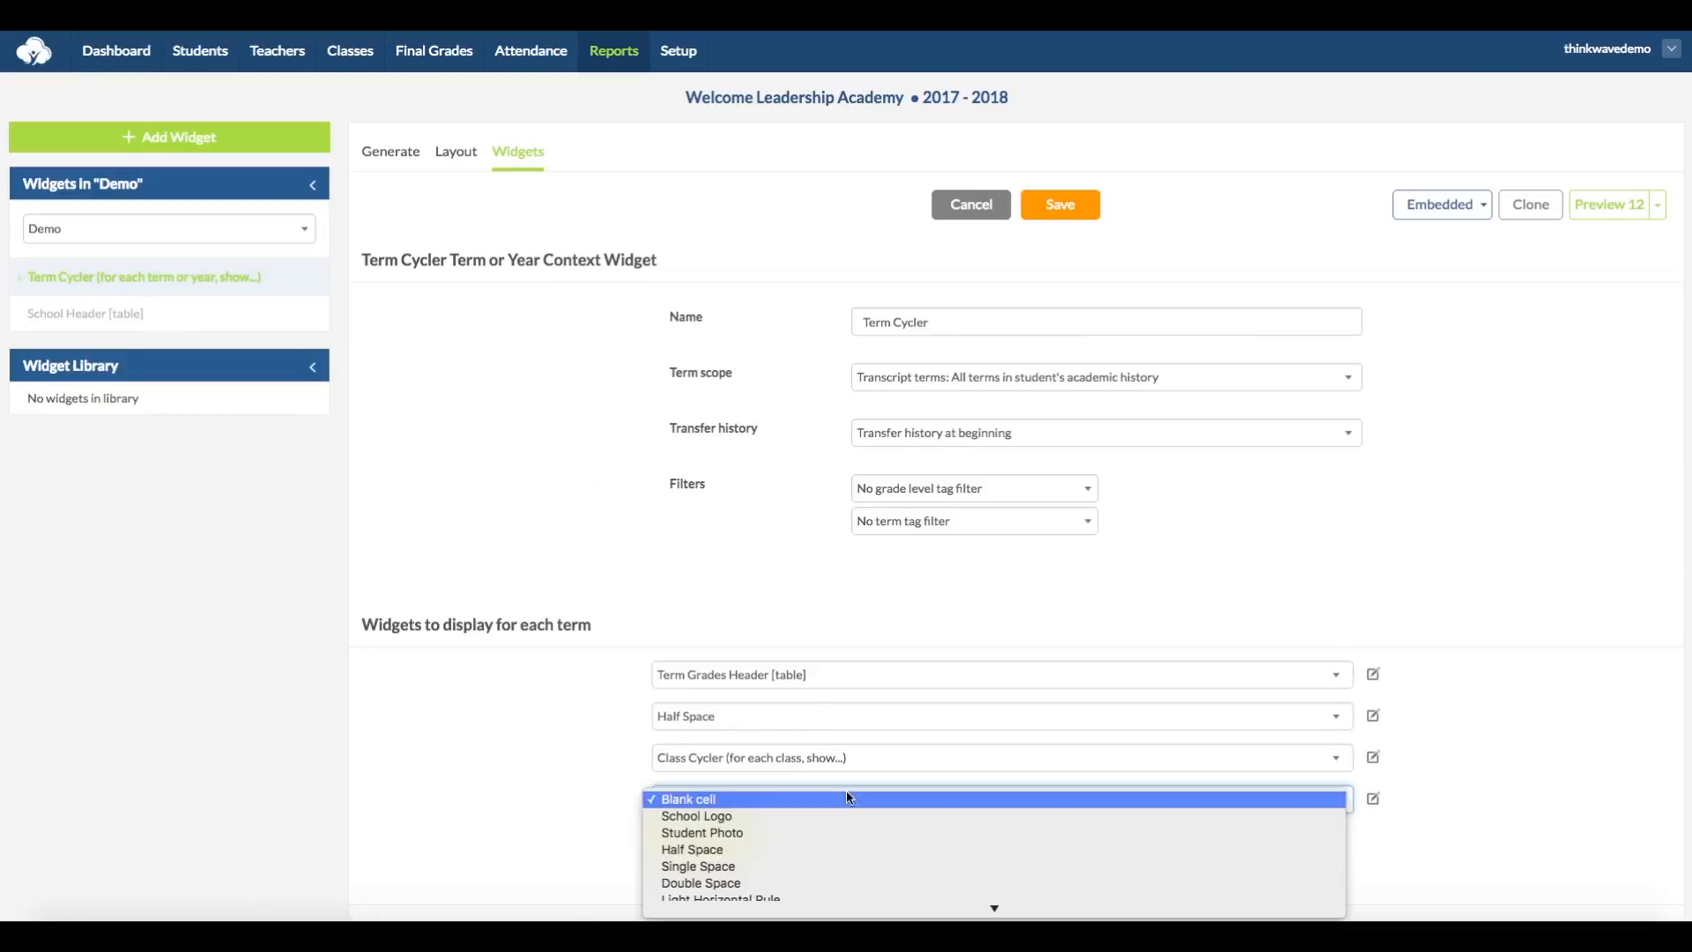
left_click(876, 853)
left_click(894, 761)
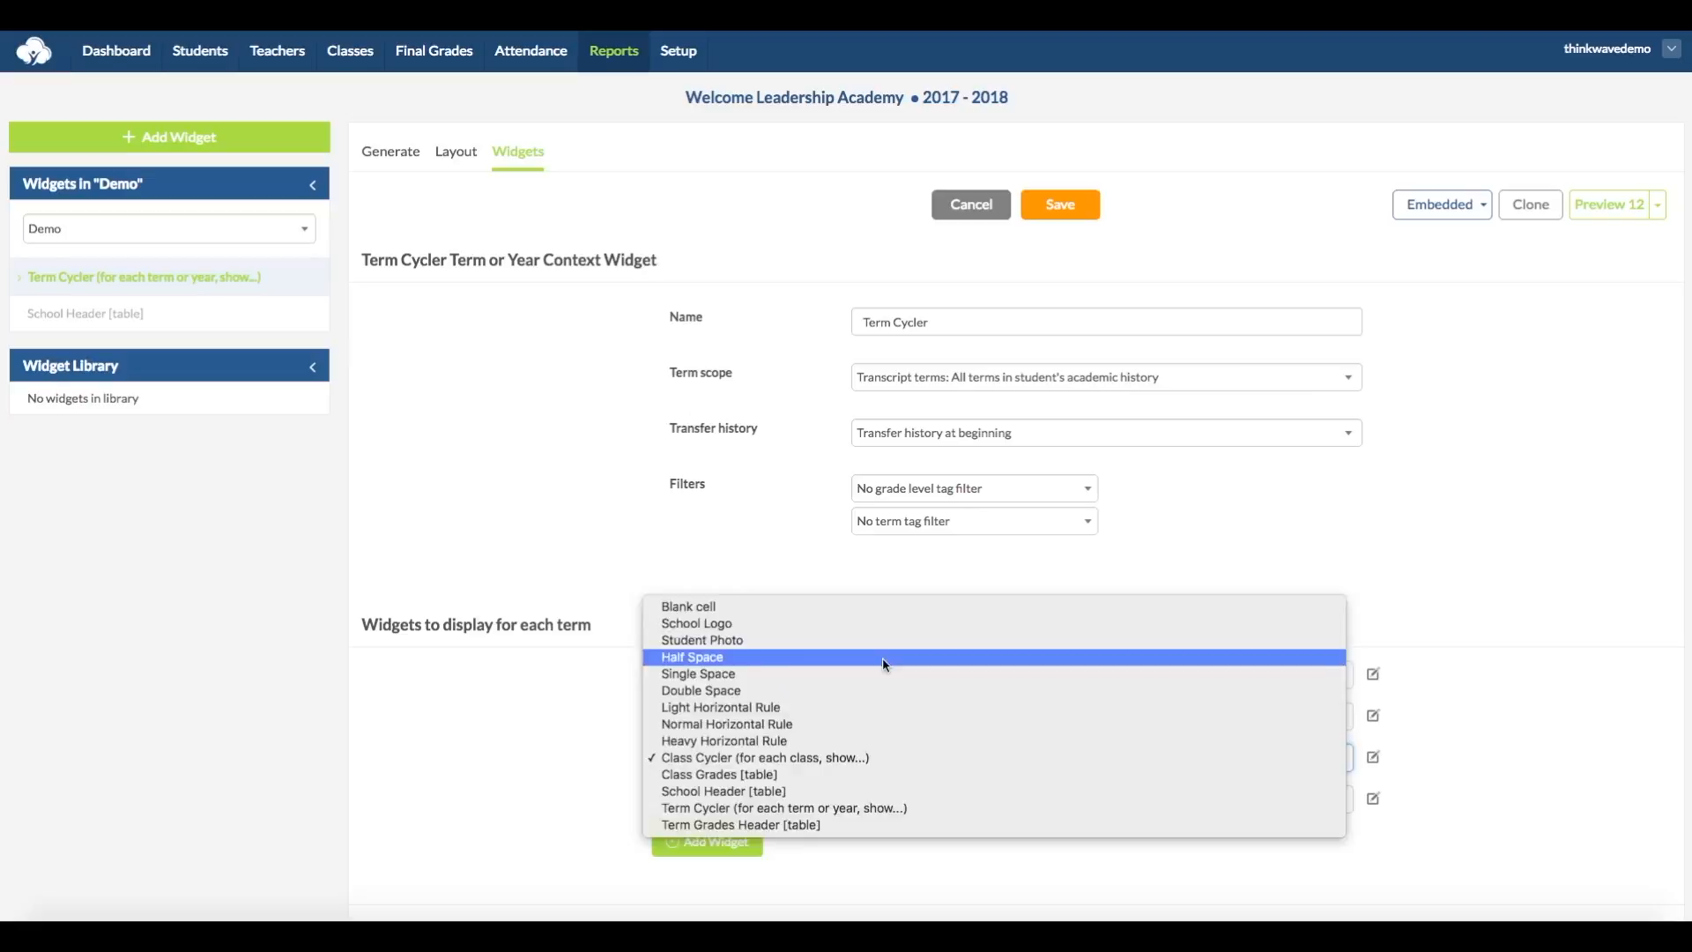
left_click(884, 659)
left_click(925, 717)
left_click(917, 884)
left_click(881, 676)
left_click(880, 642)
Step: Add a Single Space after the Class Cycler in the Term Cycler's widget list and save the widget
scroll(656, 787, "down", 1)
left_click(747, 775)
left_click(784, 768)
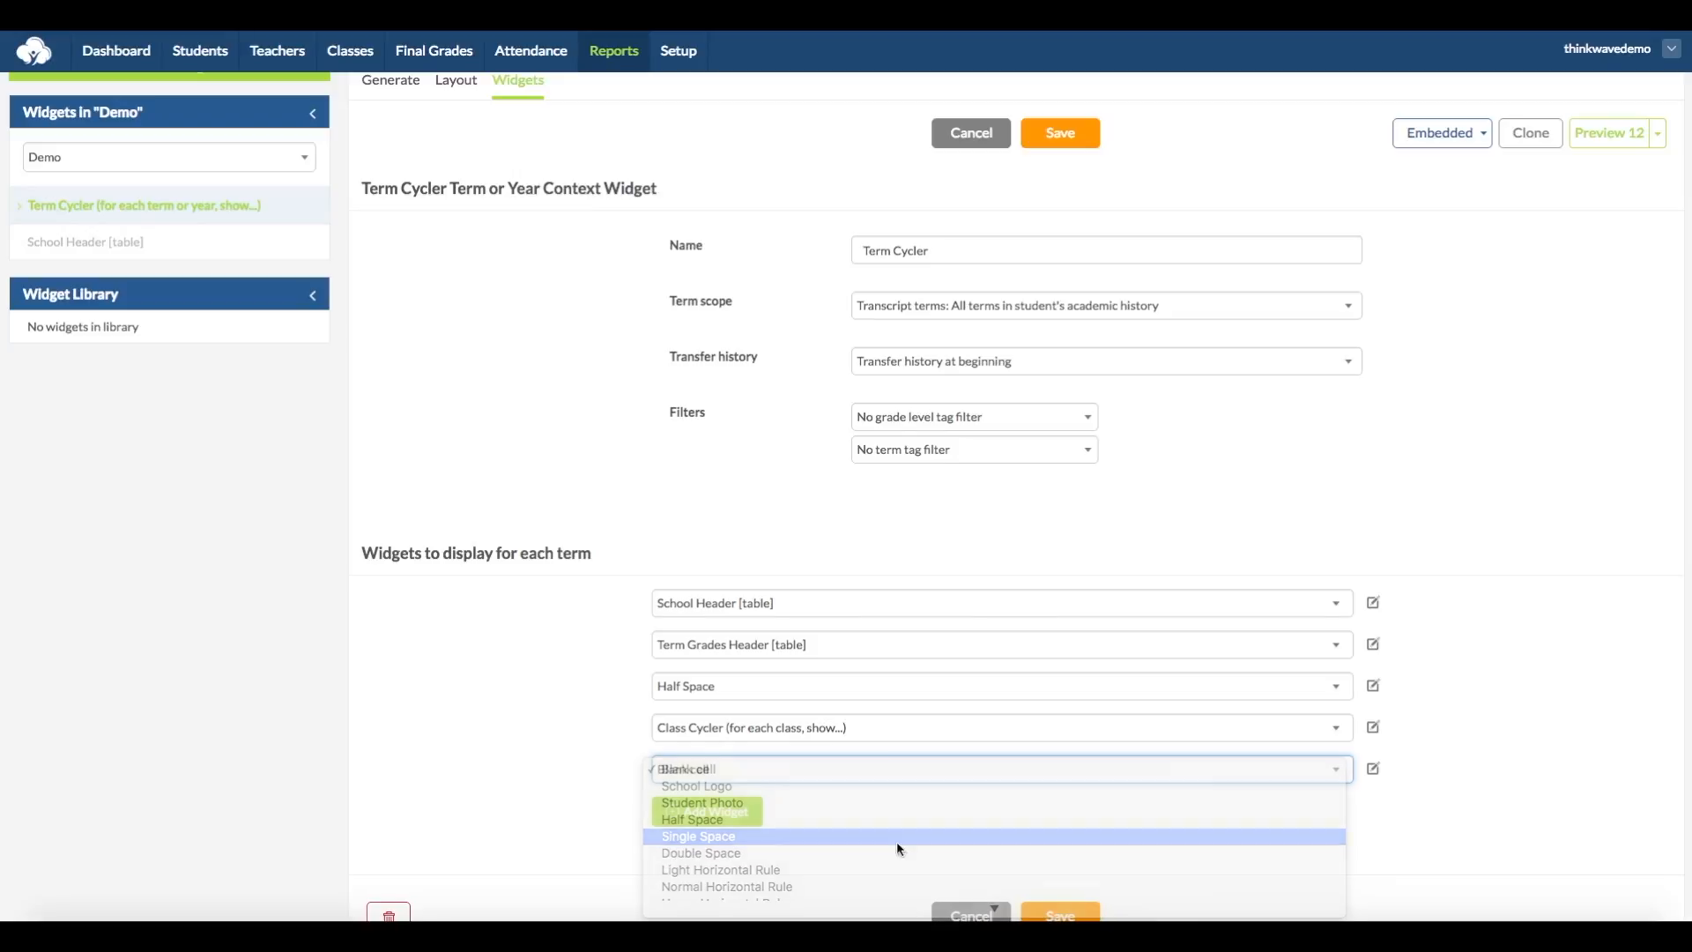
left_click(816, 837)
scroll(815, 837, "down", 1)
left_click(1062, 847)
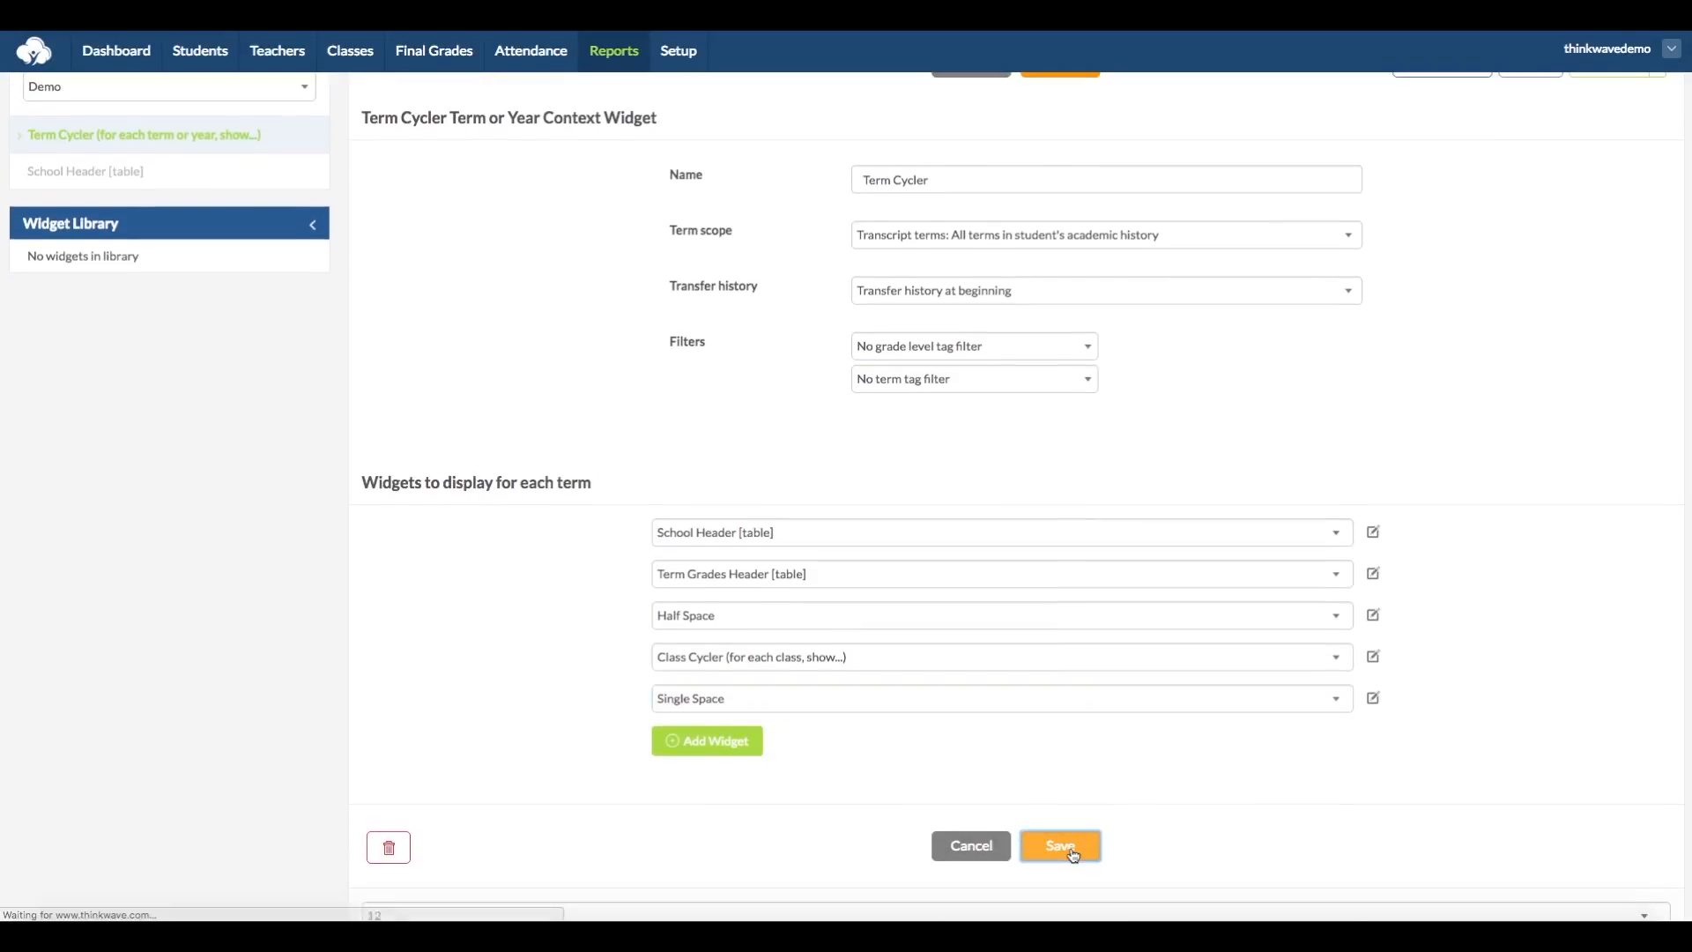